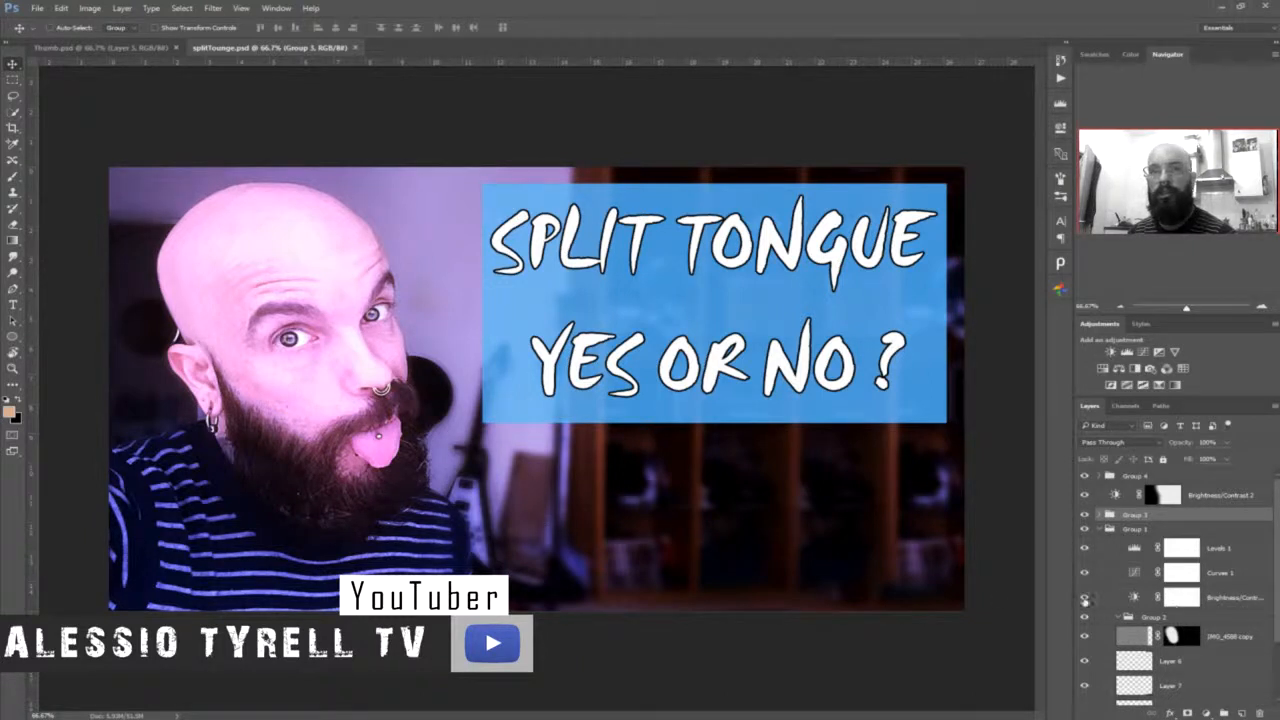
- Expand Group 3 and Group 4 of the finished thumbnail and review its layer stack down to the base photo
click(1099, 515)
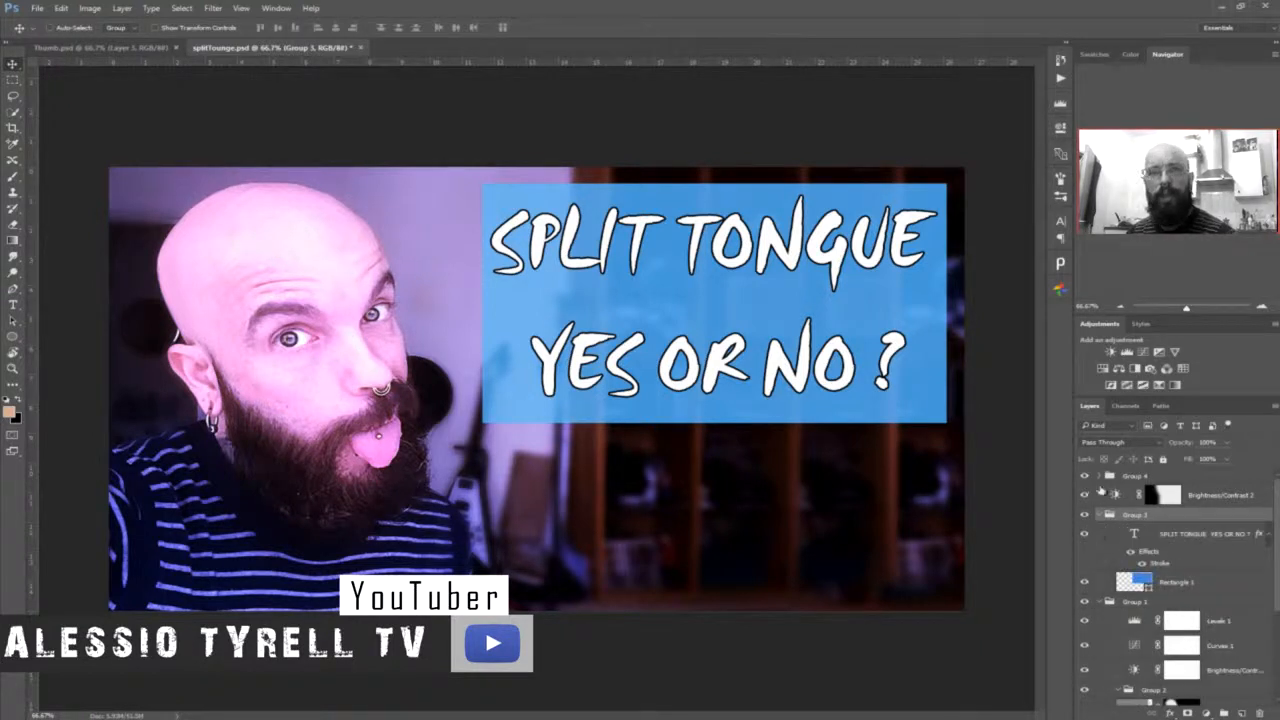
click(1100, 478)
scroll(1110, 560, down, 3)
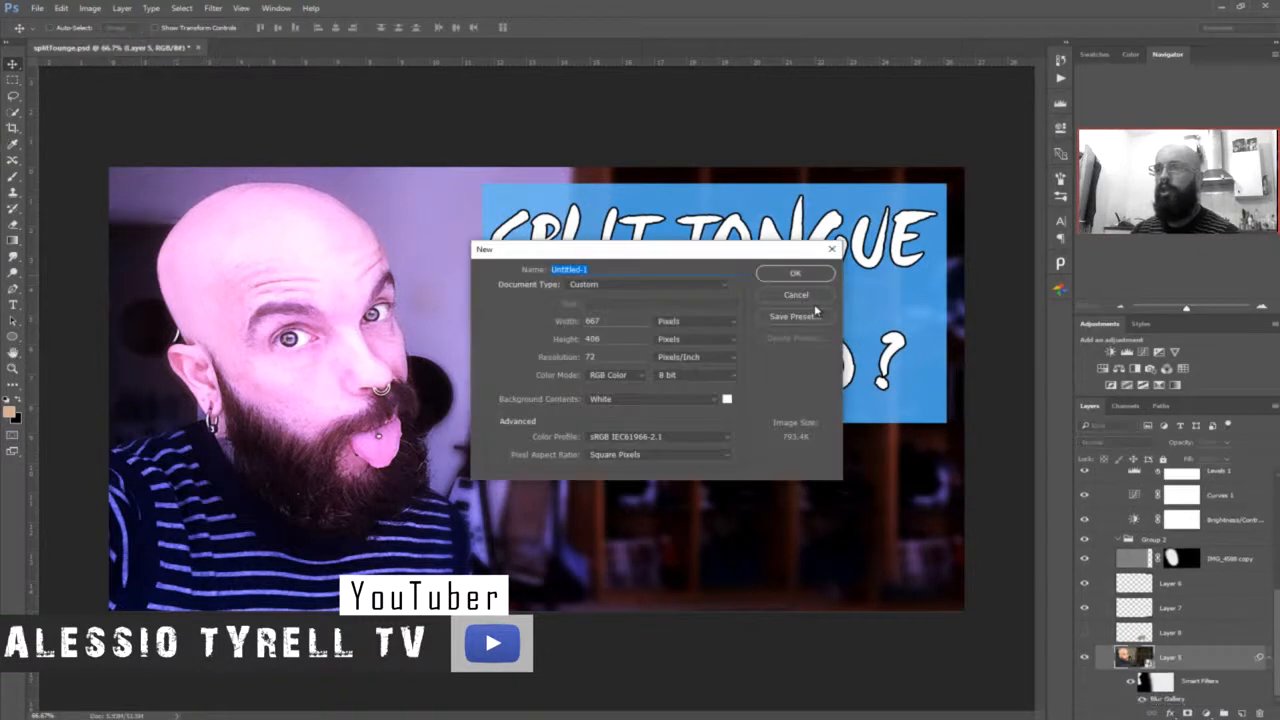
- Create a new 1920 by 1080 pixel document at 72 pixels per inch and convert its background into a regular layer
click(797, 298)
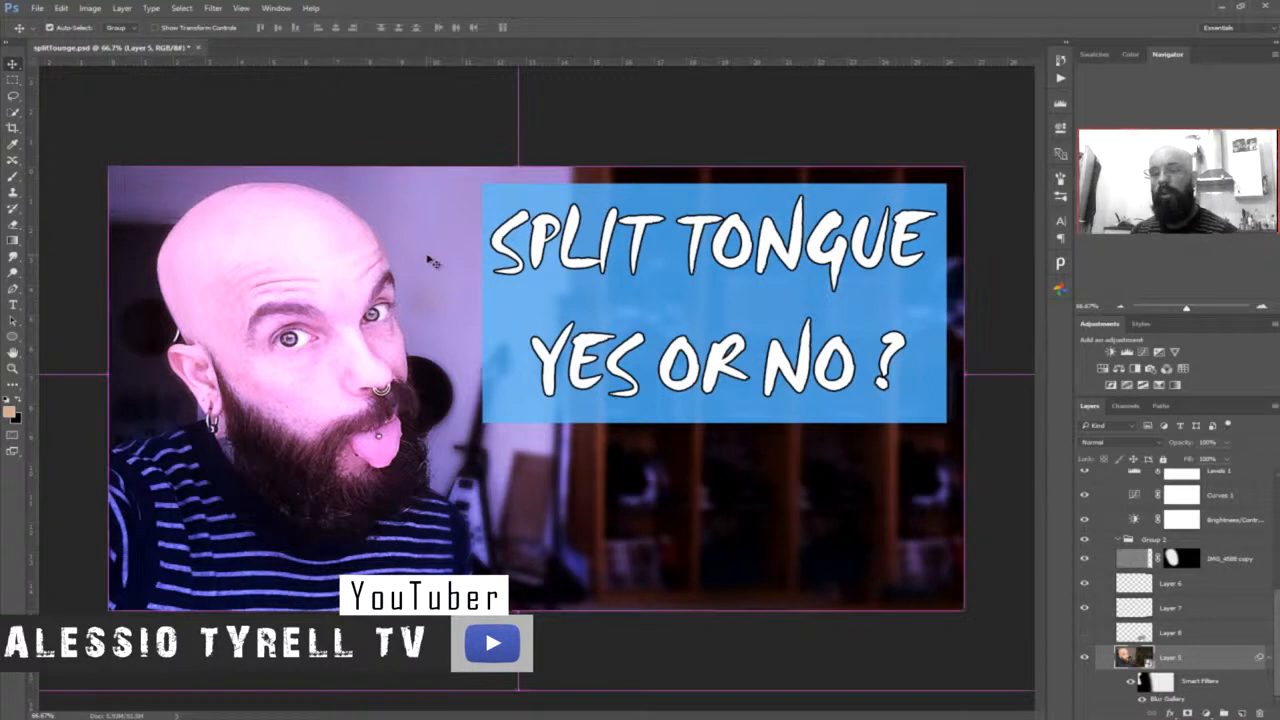
key(ctrl+n)
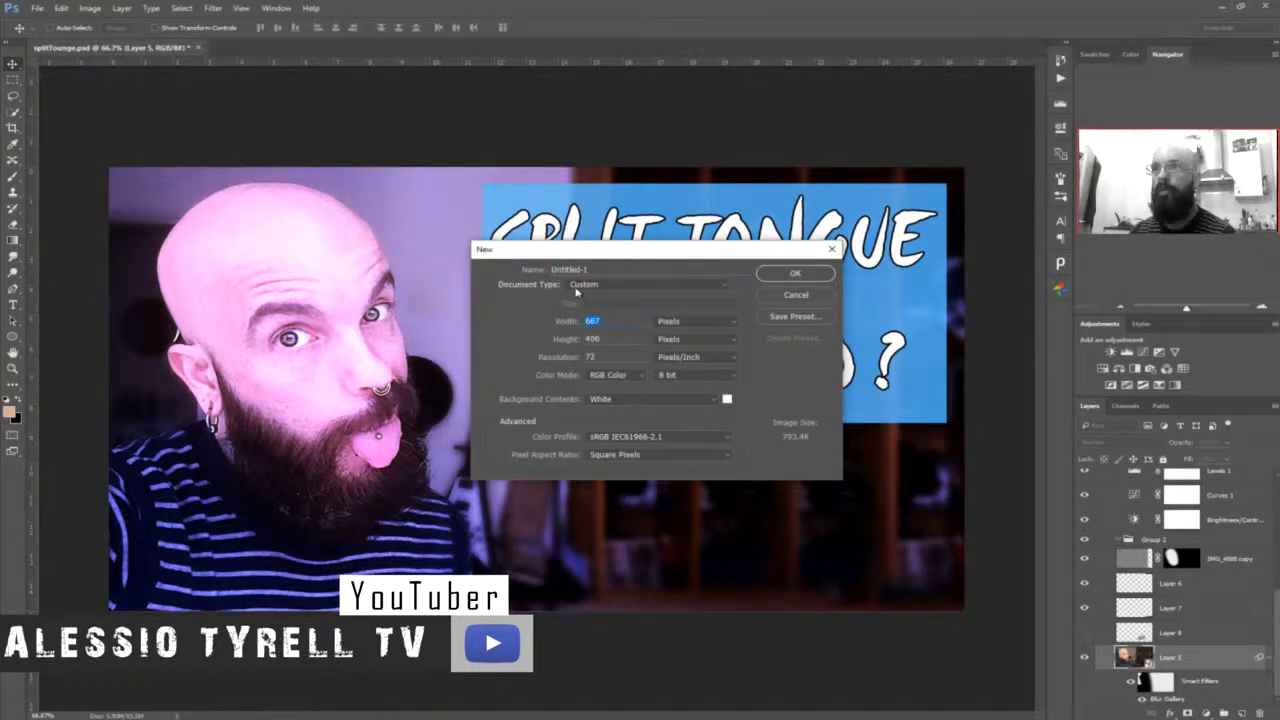
text(1920)
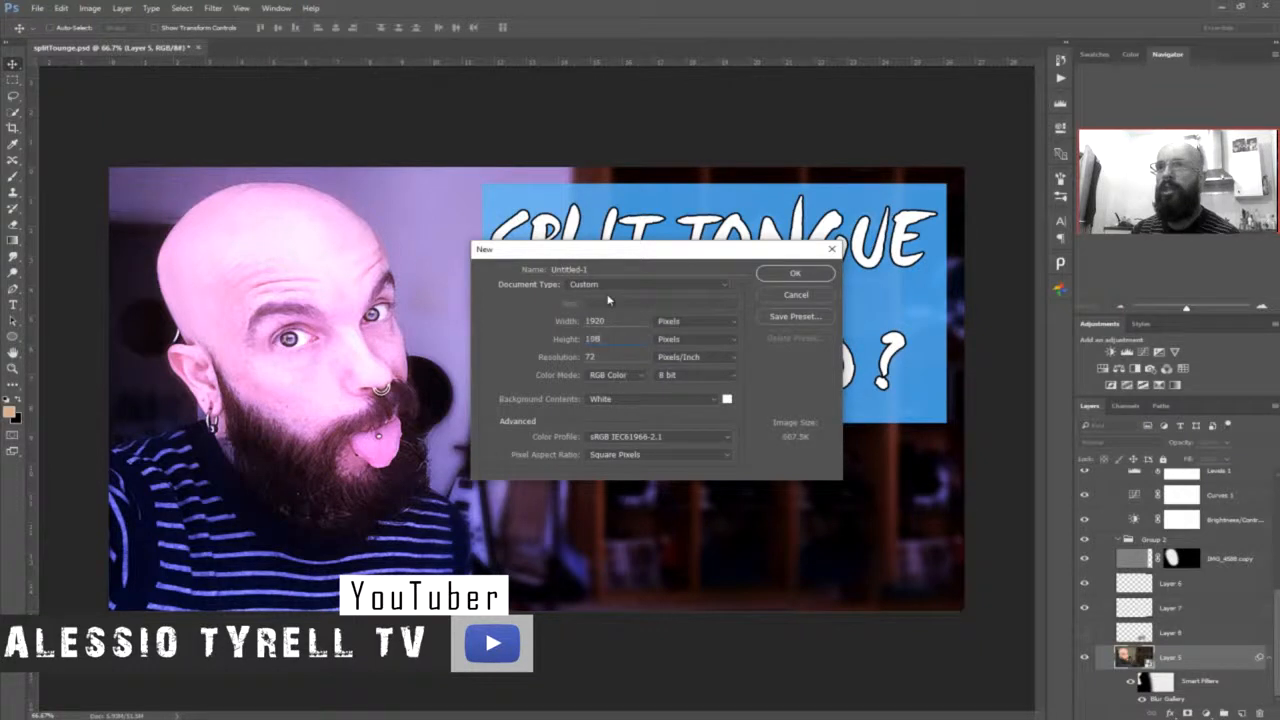
click(775, 275)
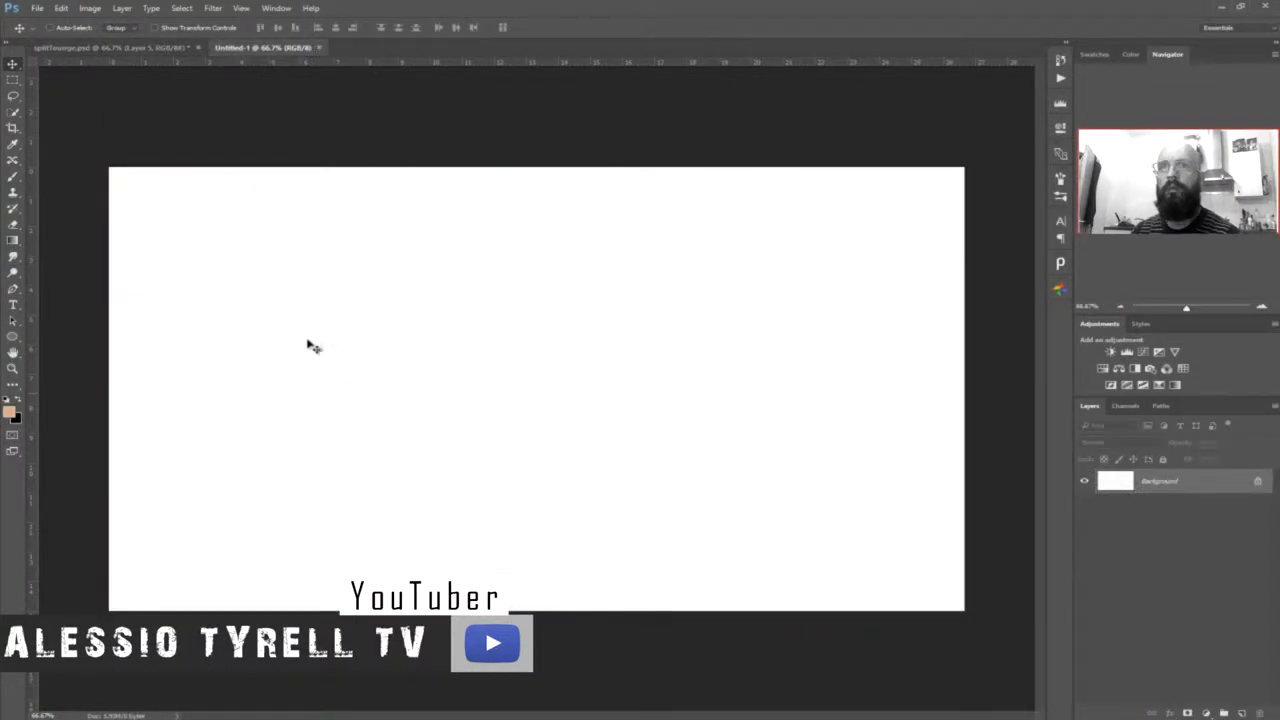
double_click(1155, 484)
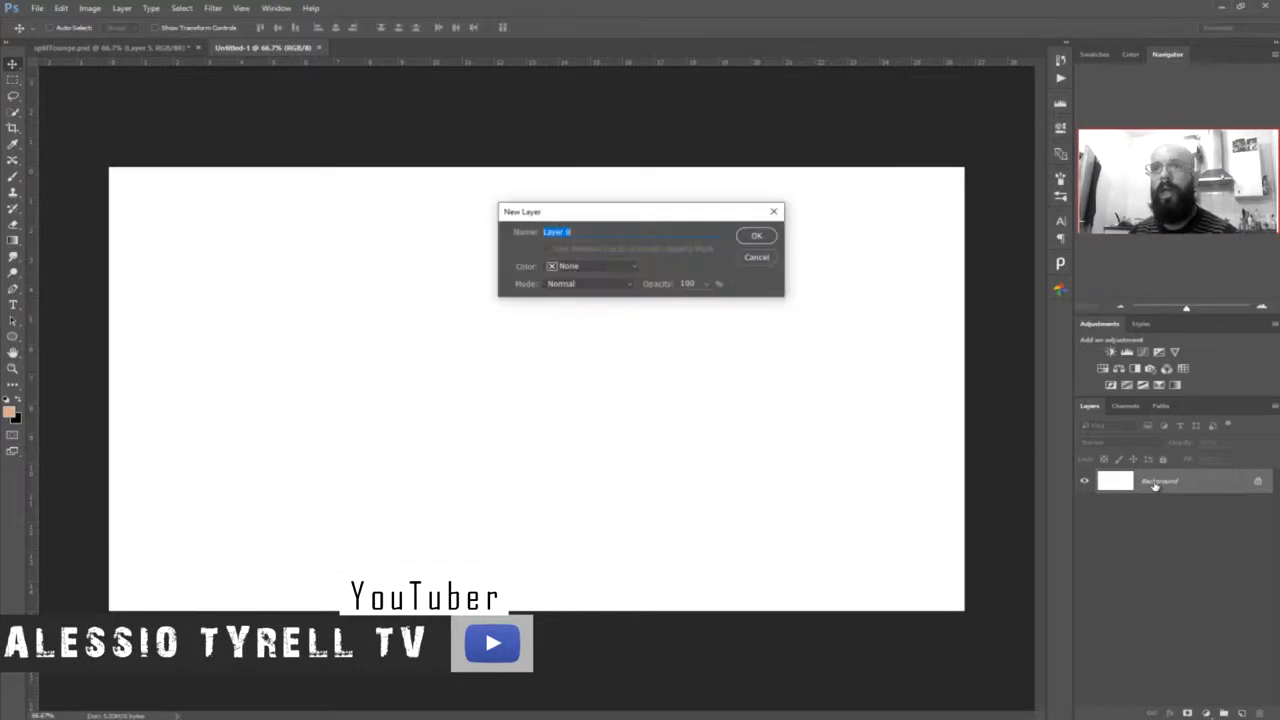
click(757, 235)
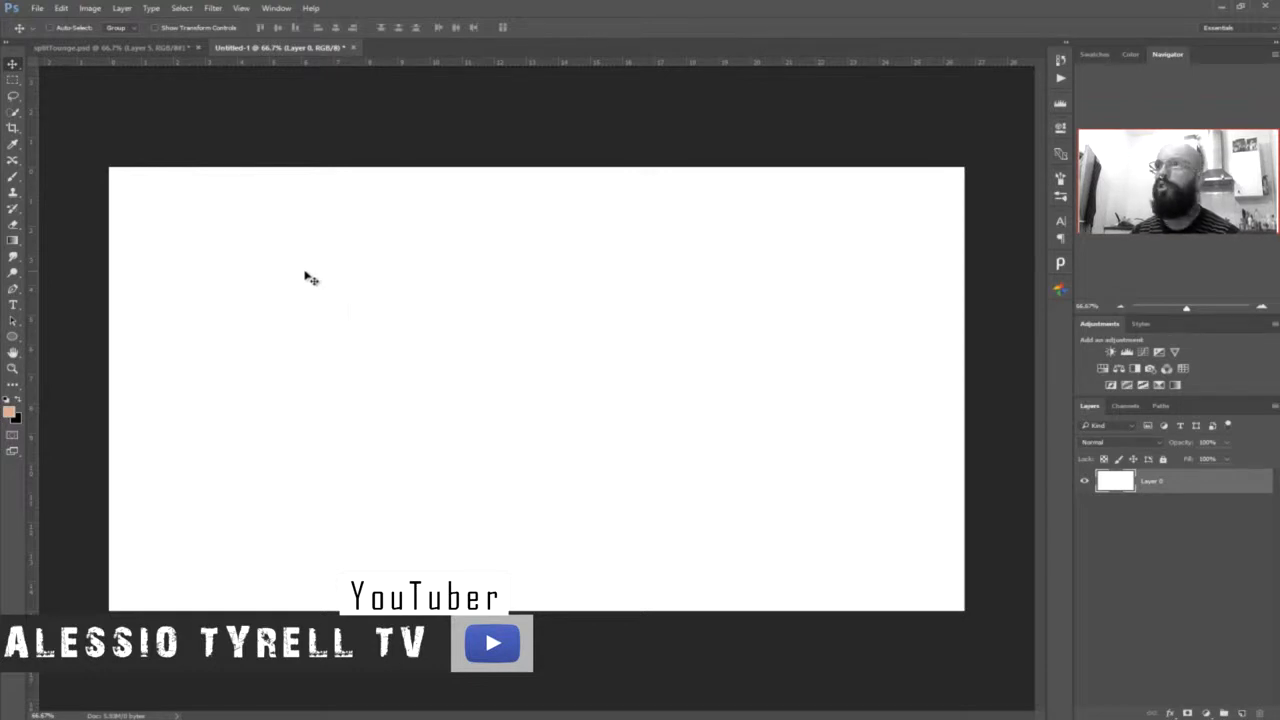
- Copy the base photo layer, Layer 5, from splitTounge.psd into the new untitled document above the white layer
click(109, 47)
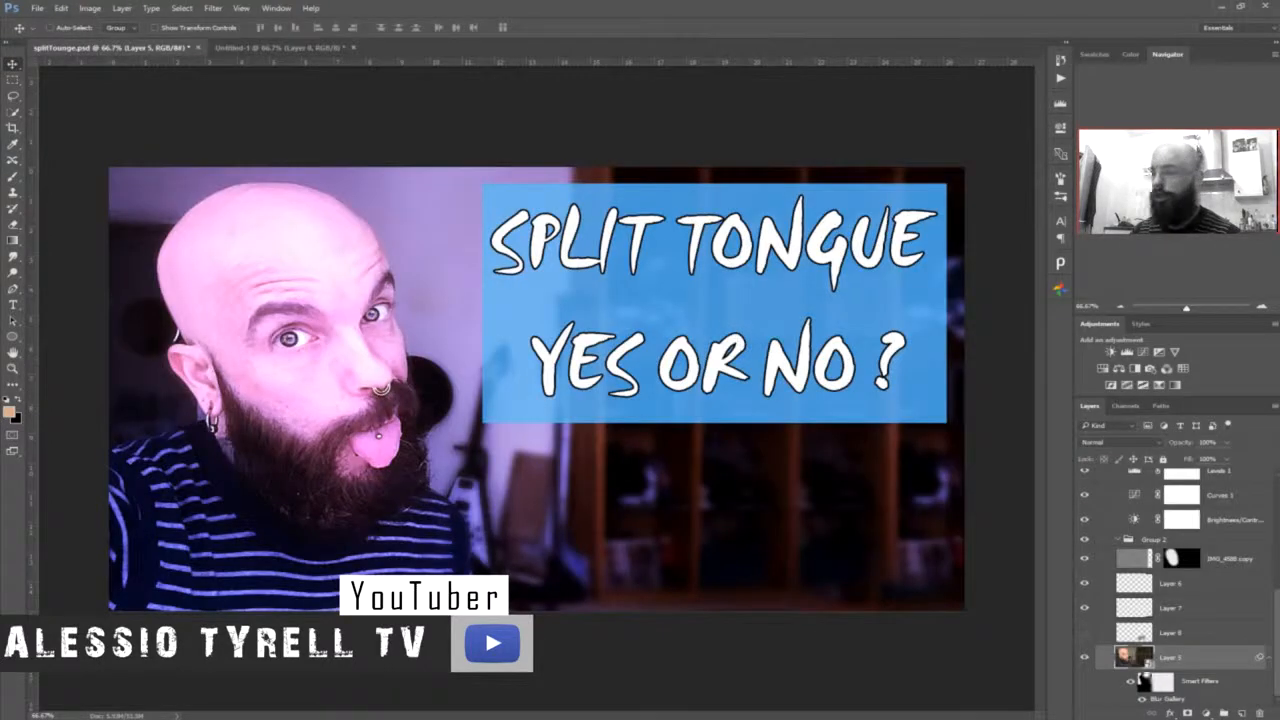
drag(1138, 668, 158, 58)
click(158, 50)
click(266, 49)
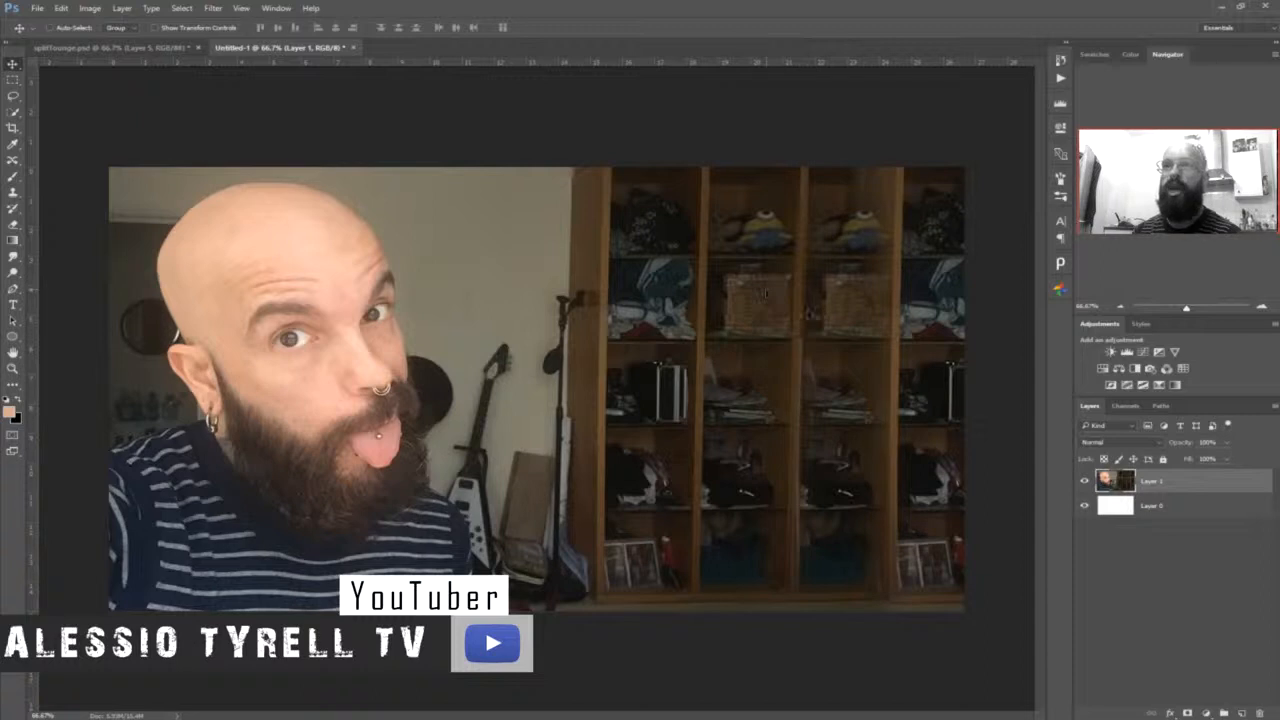
- Try cloning part of the wooden cabinet onto the plain wall with the Clone Stamp tool, and undo the stroke
key(s)
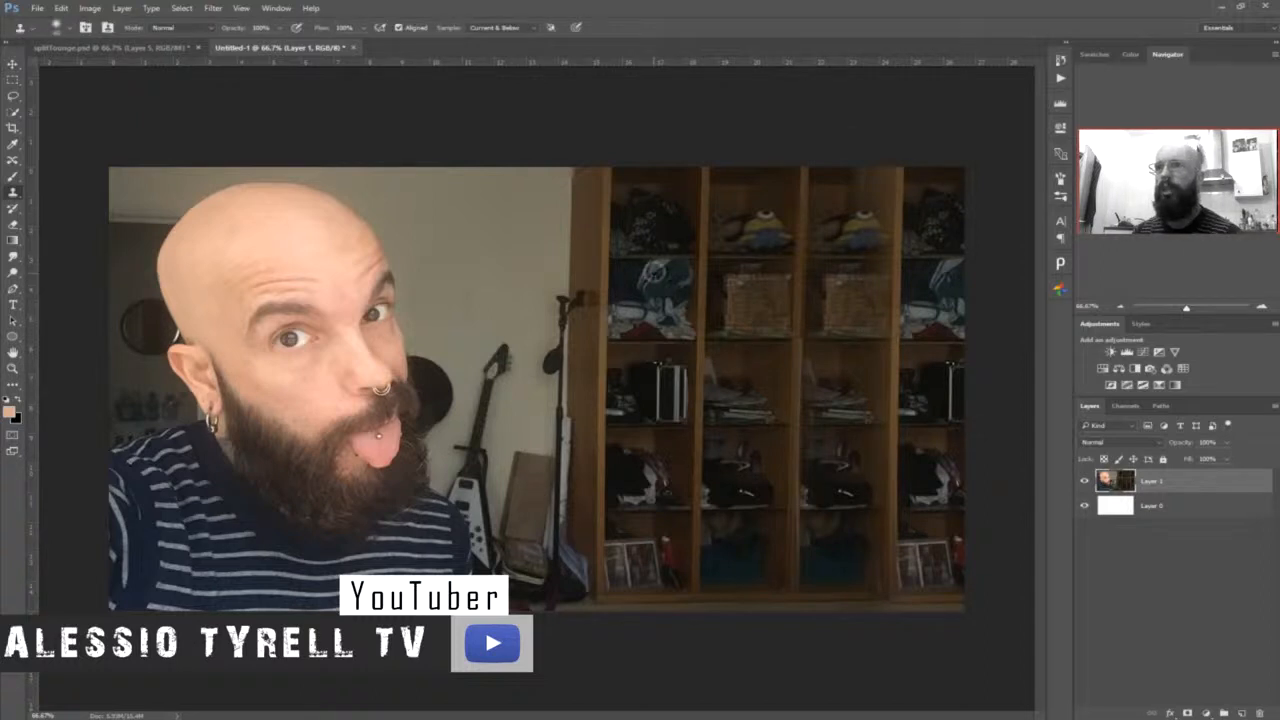
alt+click(597, 294)
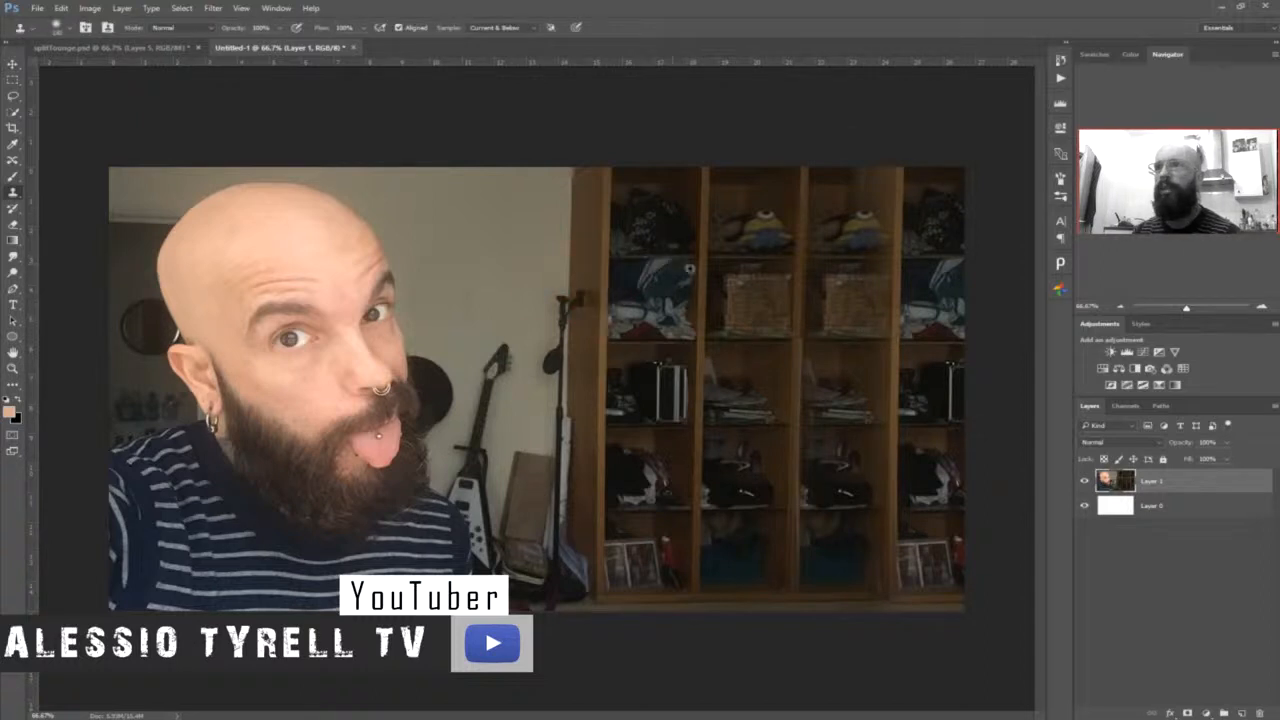
mouse_move(500, 215)
mouse_down()
mouse_move(484, 338)
mouse_move(504, 420)
mouse_move(547, 425)
mouse_move(527, 320)
mouse_move(485, 340)
mouse_up()
key(v)
key(ctrl+z)
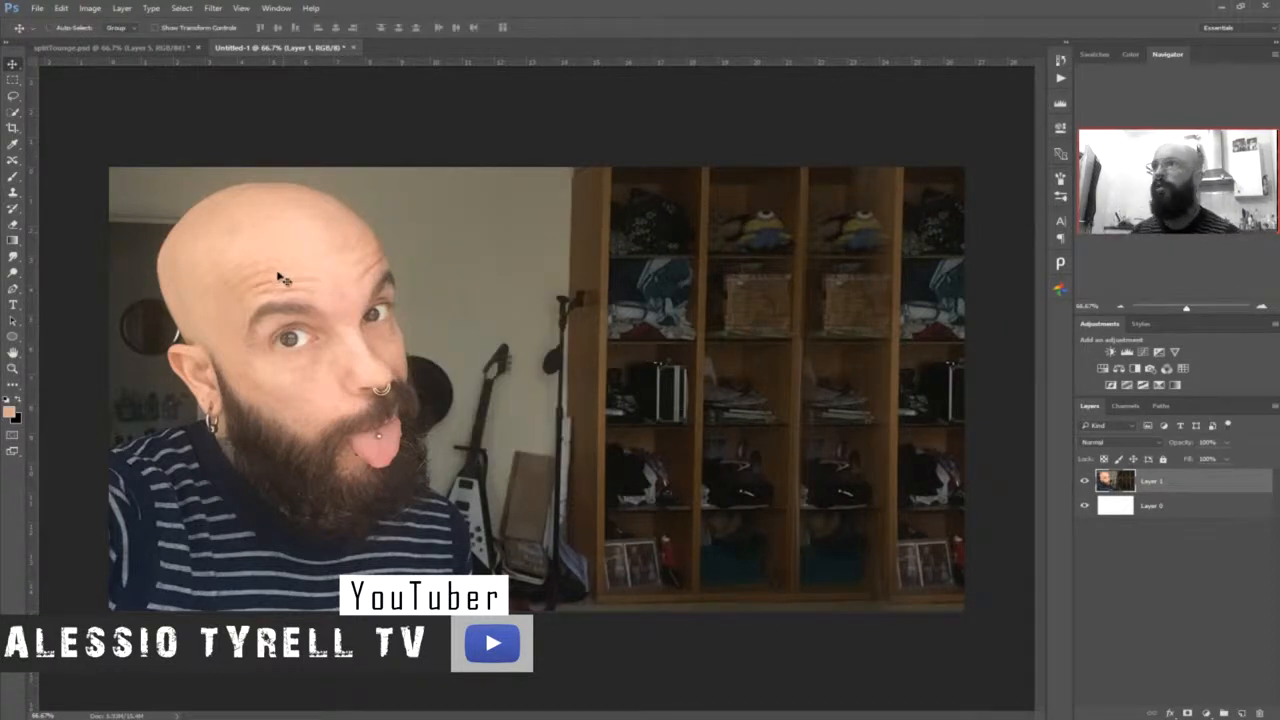
- Examine the skin on the forehead up close and compare it with the finished version in splitTounge.psd
key(z)
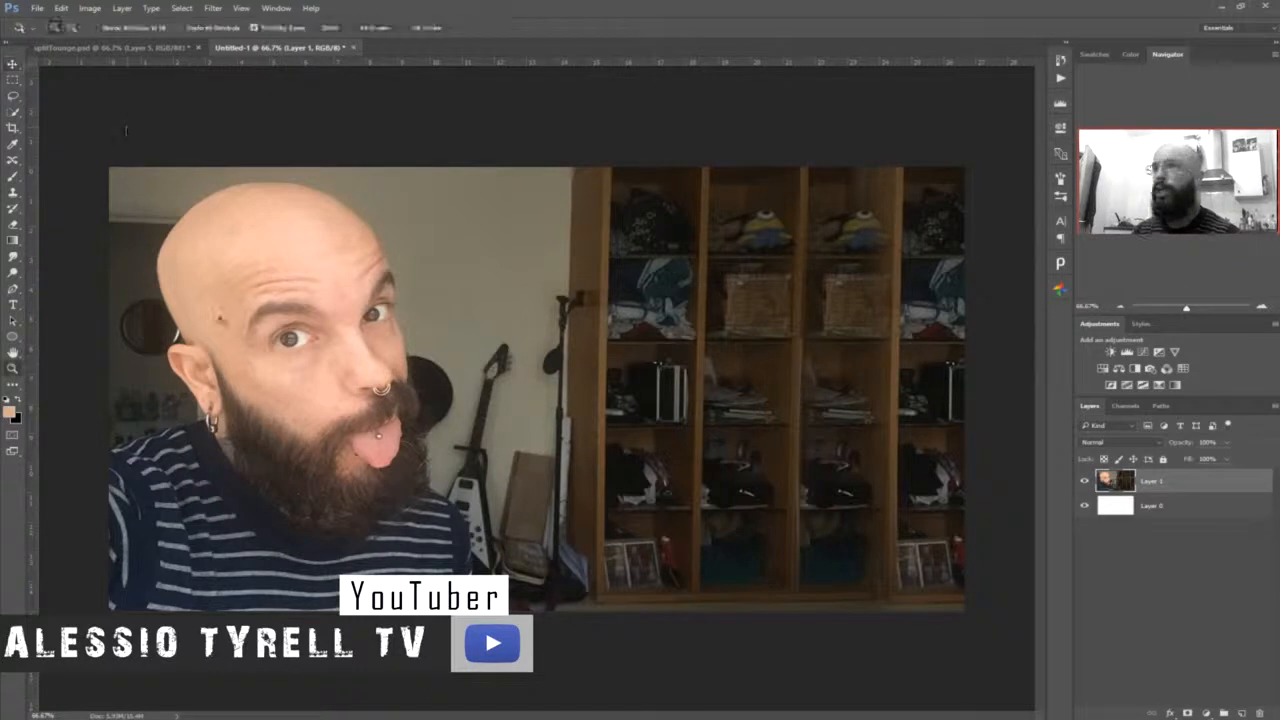
click(221, 305)
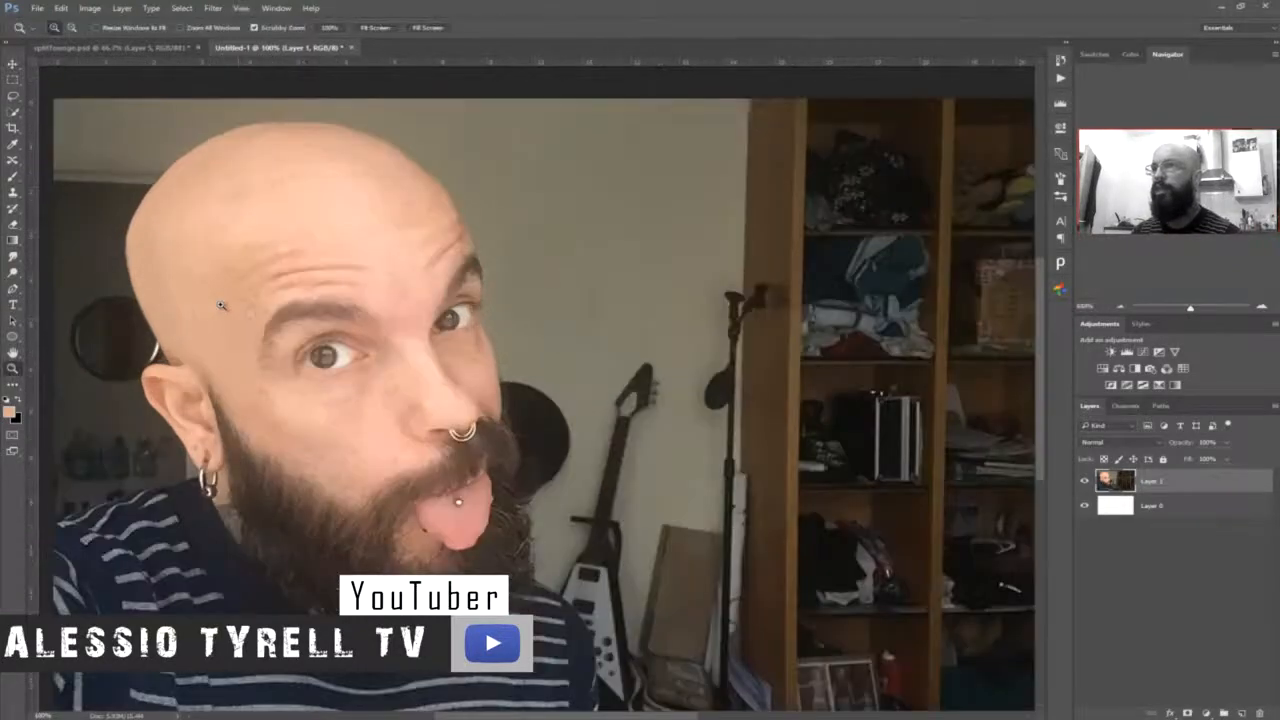
key(v)
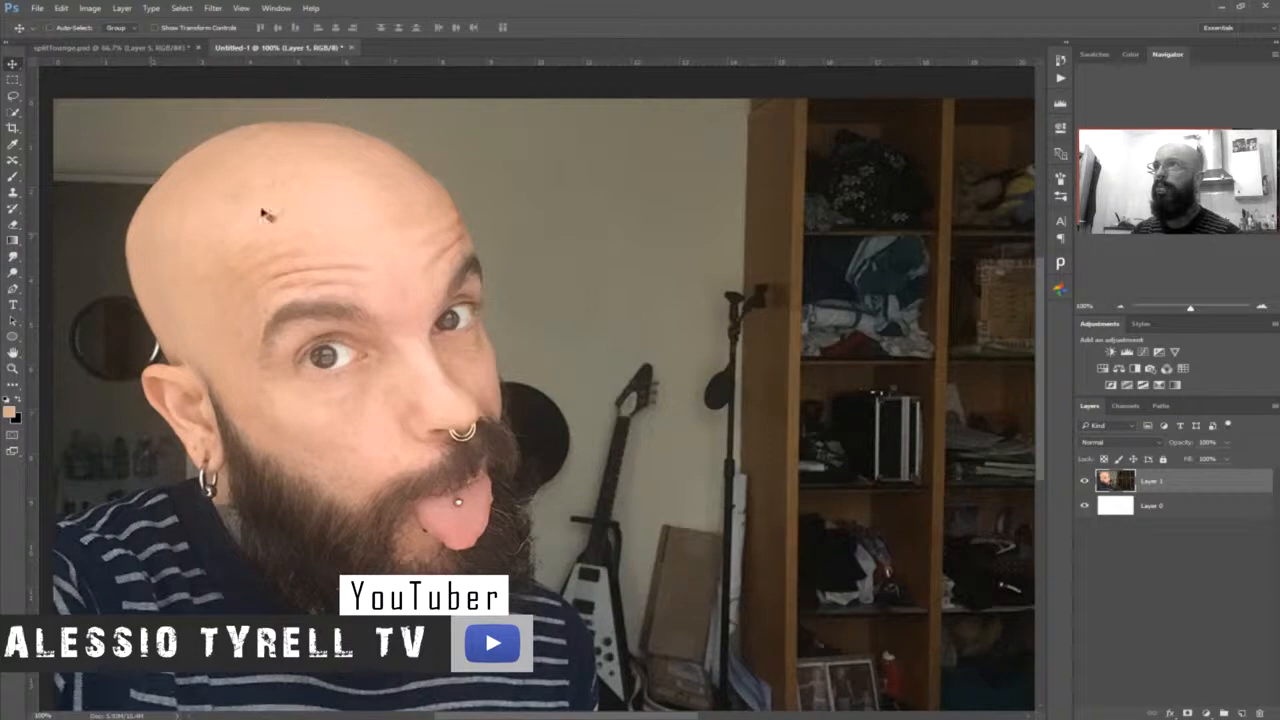
click(125, 50)
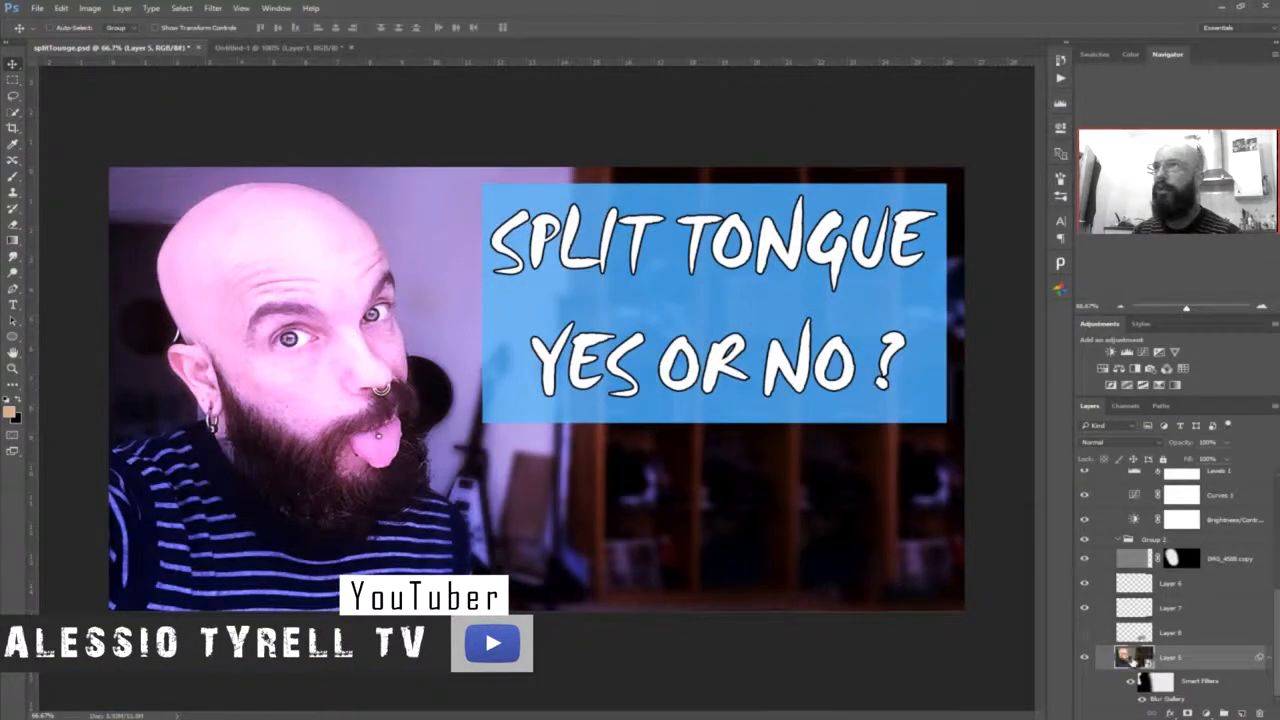
click(272, 48)
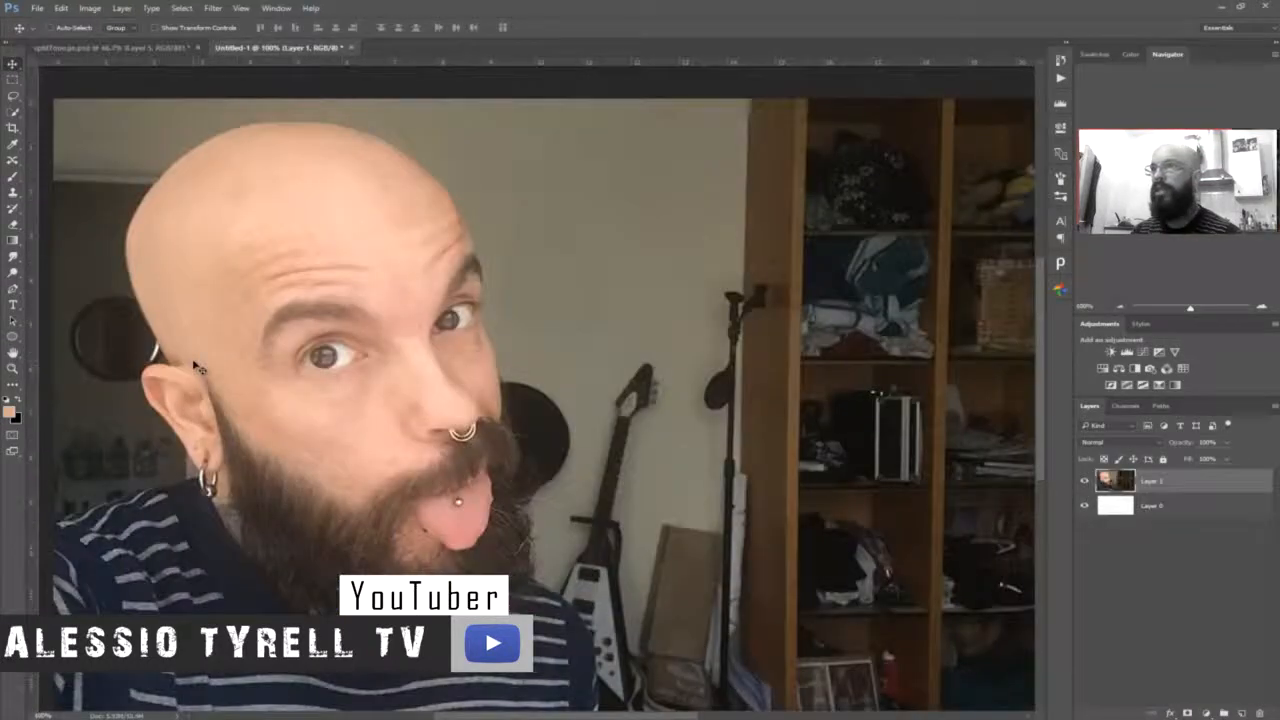
- Remove the forehead wrinkles above both eyebrows using the Spot Healing Brush in Content-Aware mode with a small brush
ctrl+click(282, 391)
drag(284, 273, 421, 388)
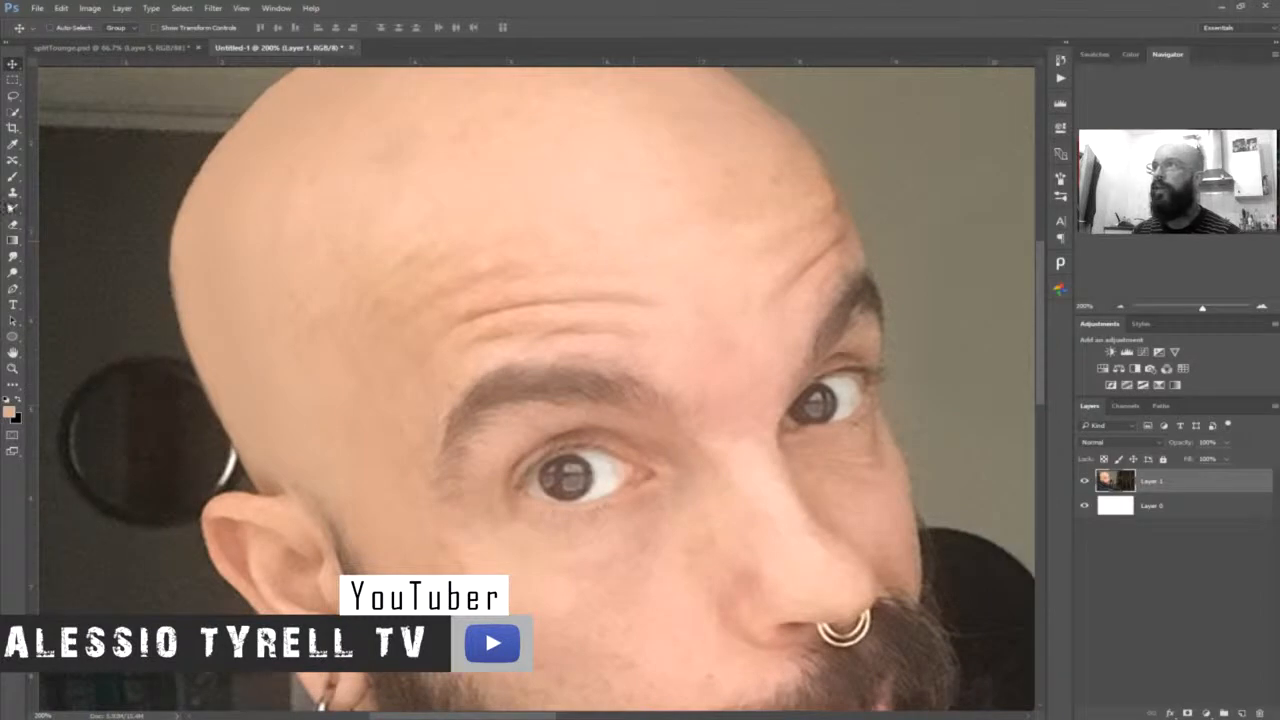
click(13, 164)
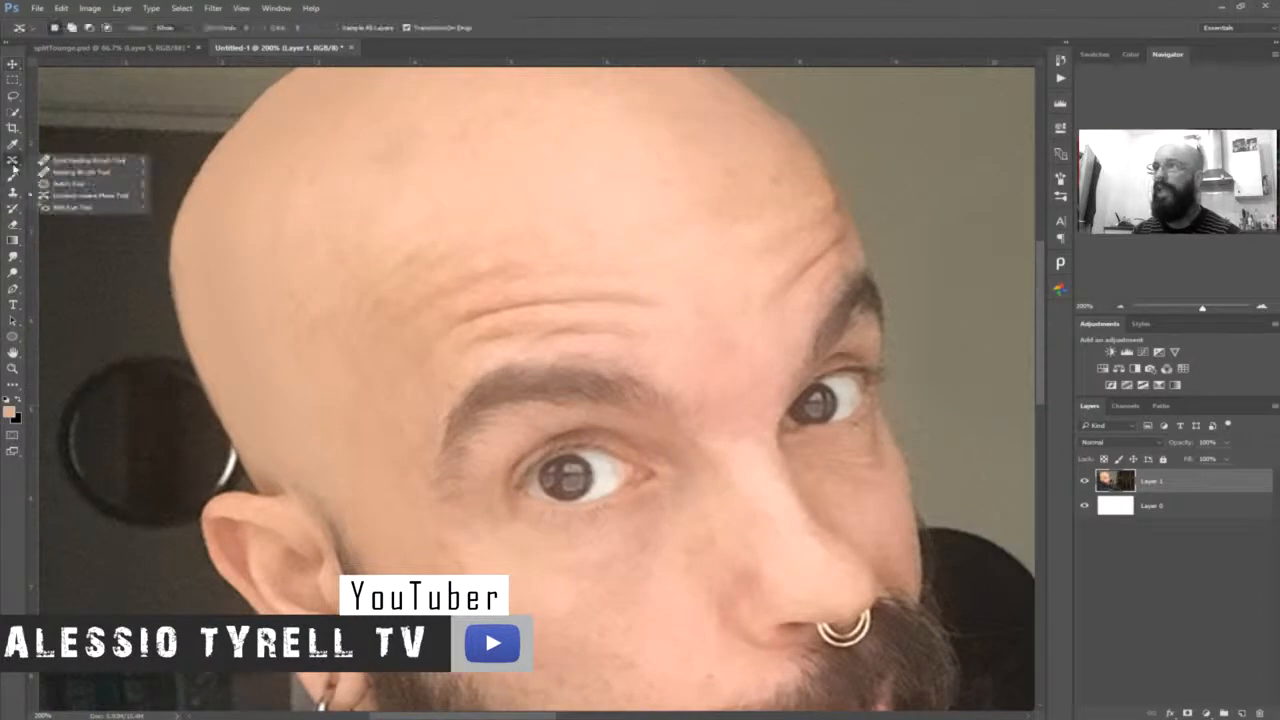
click(70, 163)
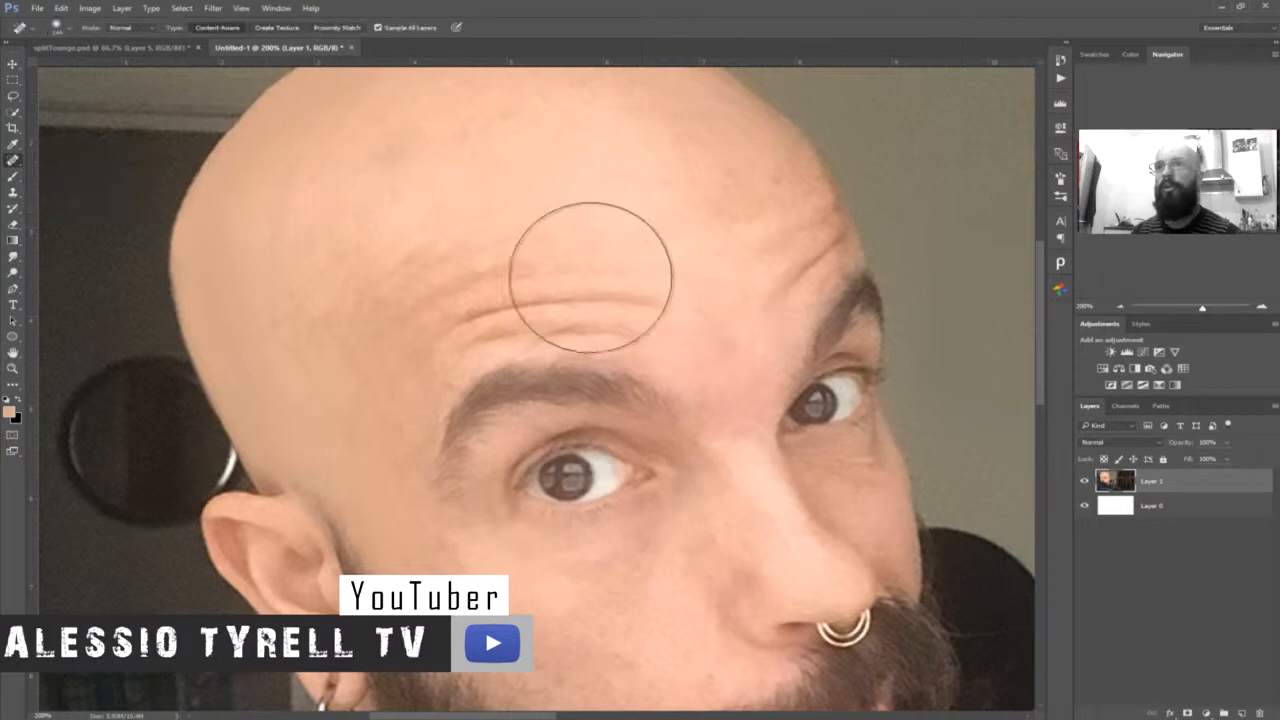
drag(645, 258, 574, 246)
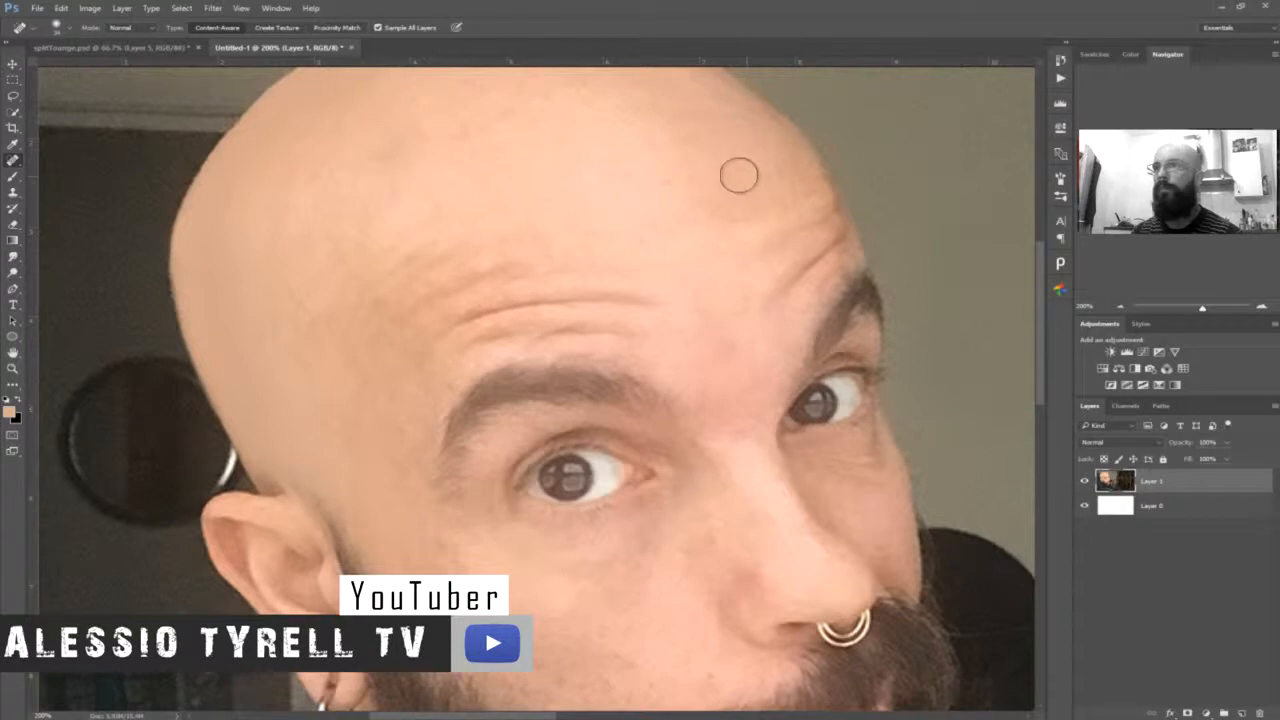
mouse_move(463, 314)
mouse_down()
mouse_move(508, 300)
mouse_move(665, 305)
mouse_up()
drag(777, 288, 845, 236)
drag(638, 336, 476, 328)
mouse_move(667, 295)
mouse_down()
mouse_move(548, 292)
mouse_move(541, 262)
mouse_move(478, 262)
mouse_move(418, 290)
mouse_up()
- Smooth the remaining wrinkle traces above the eyebrows with a larger healing brush and compare the retouch with splitTounge.psd
alt+right_click(517, 258)
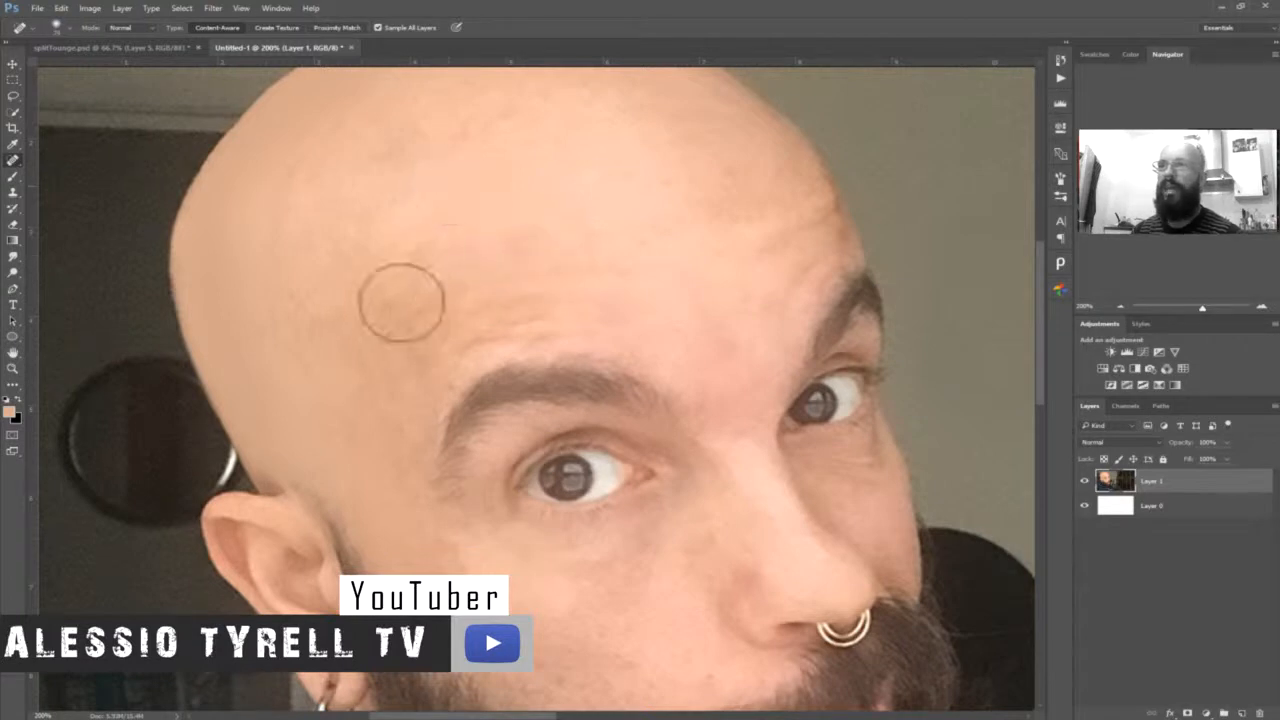
click(522, 298)
click(457, 320)
click(793, 268)
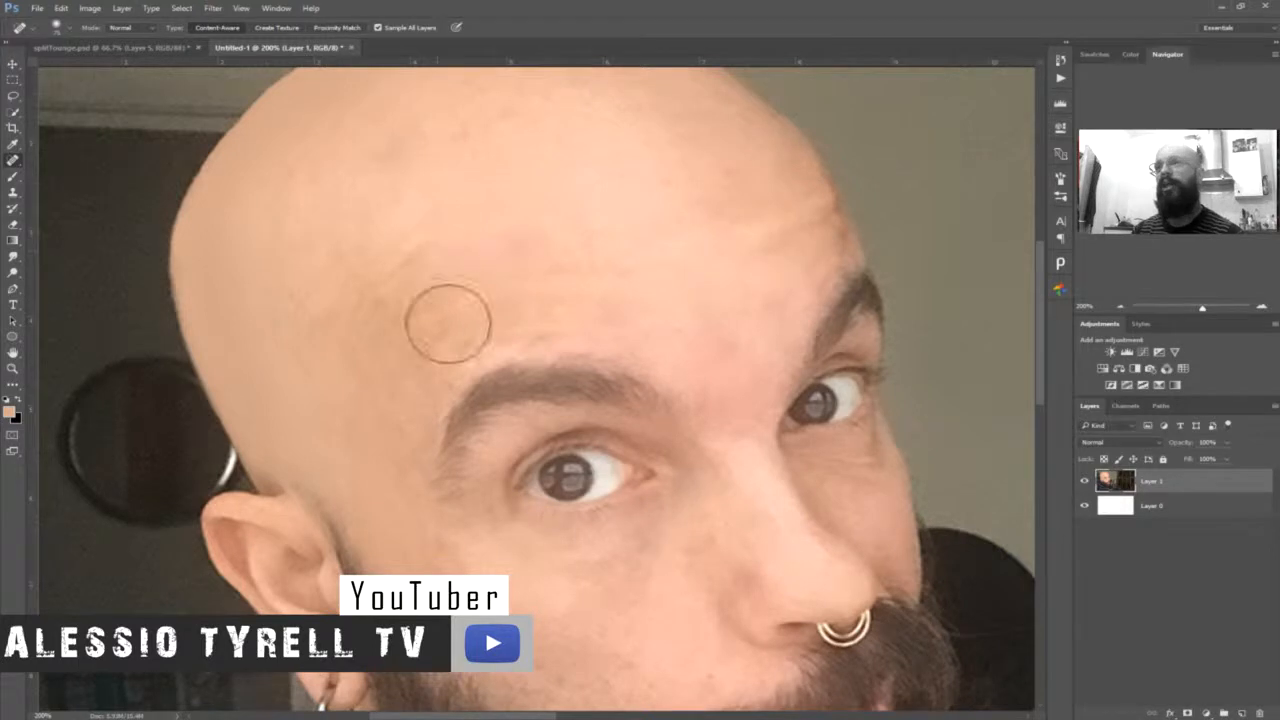
alt+click(557, 331)
alt+click(557, 331)
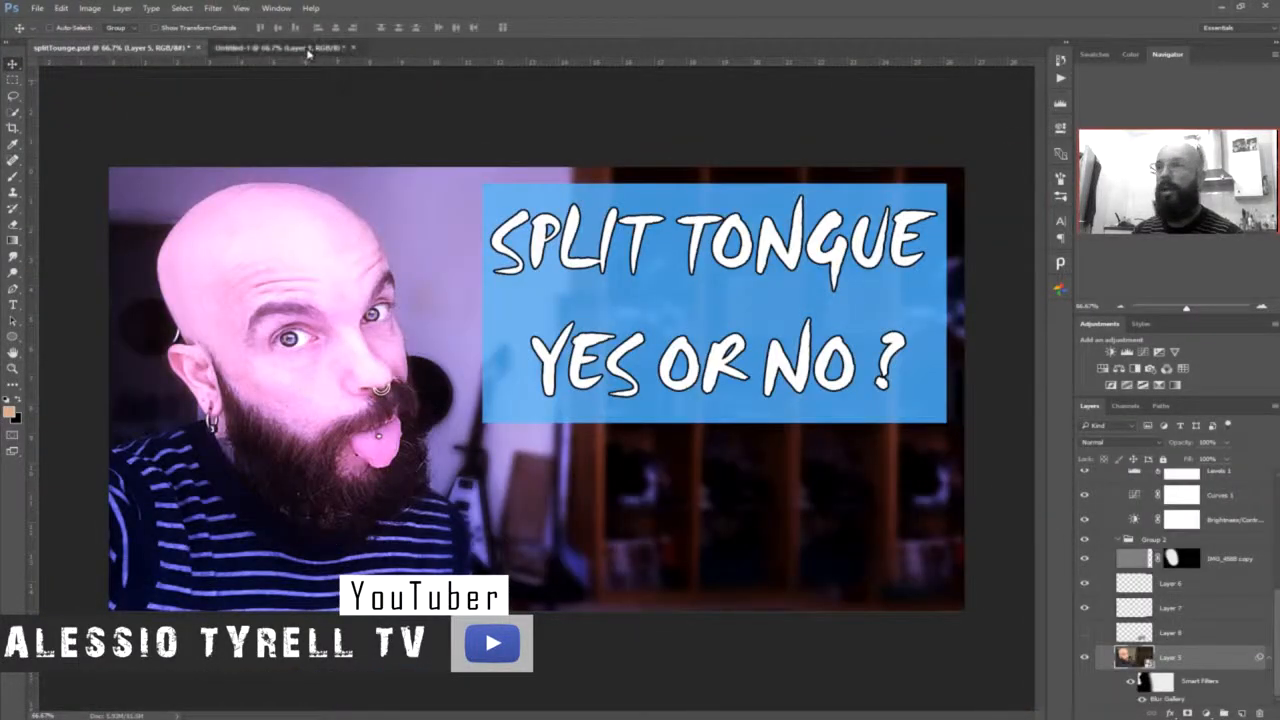
click(306, 49)
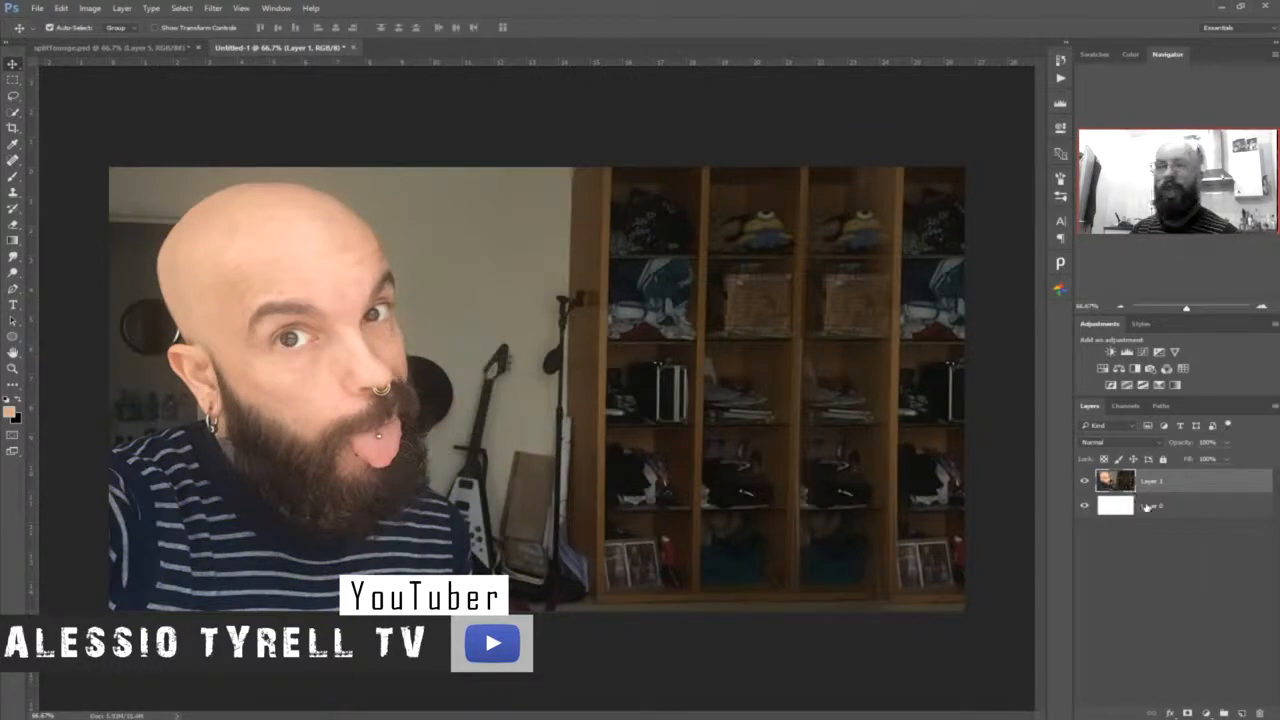
- Duplicate the retouched photo layer and desaturate the copy
key(ctrl+j)
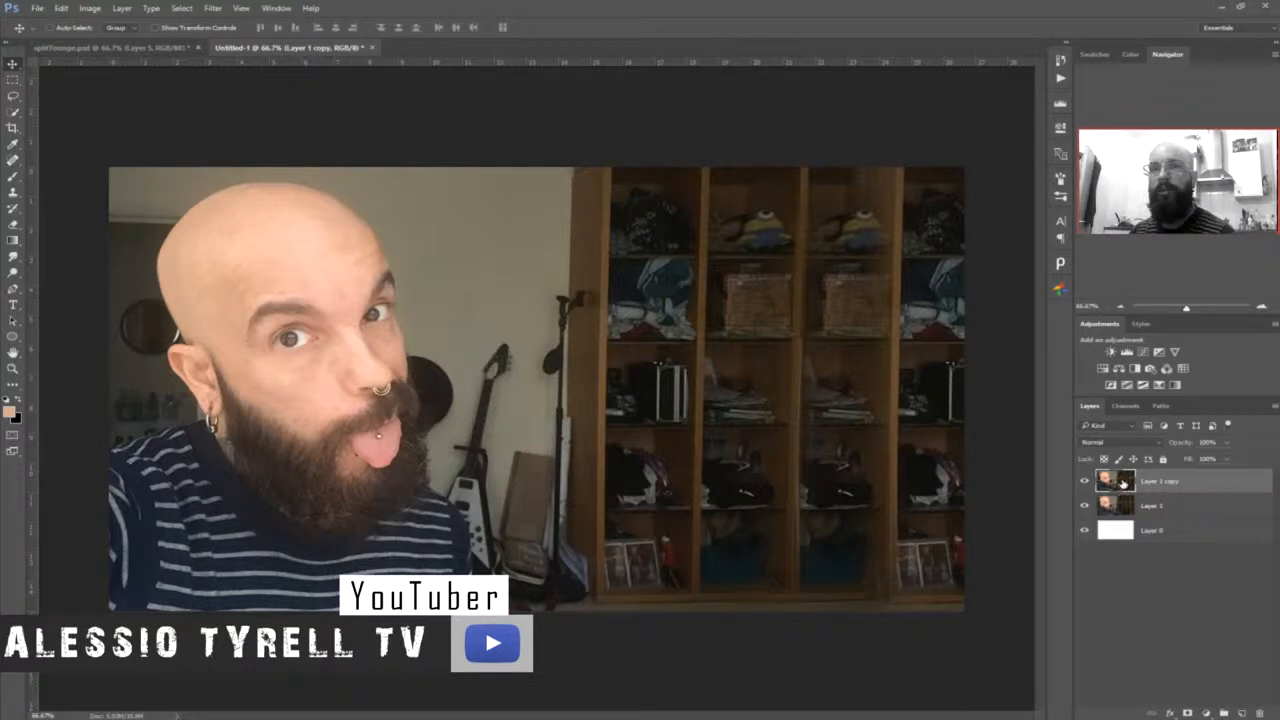
click(125, 8)
click(403, 4)
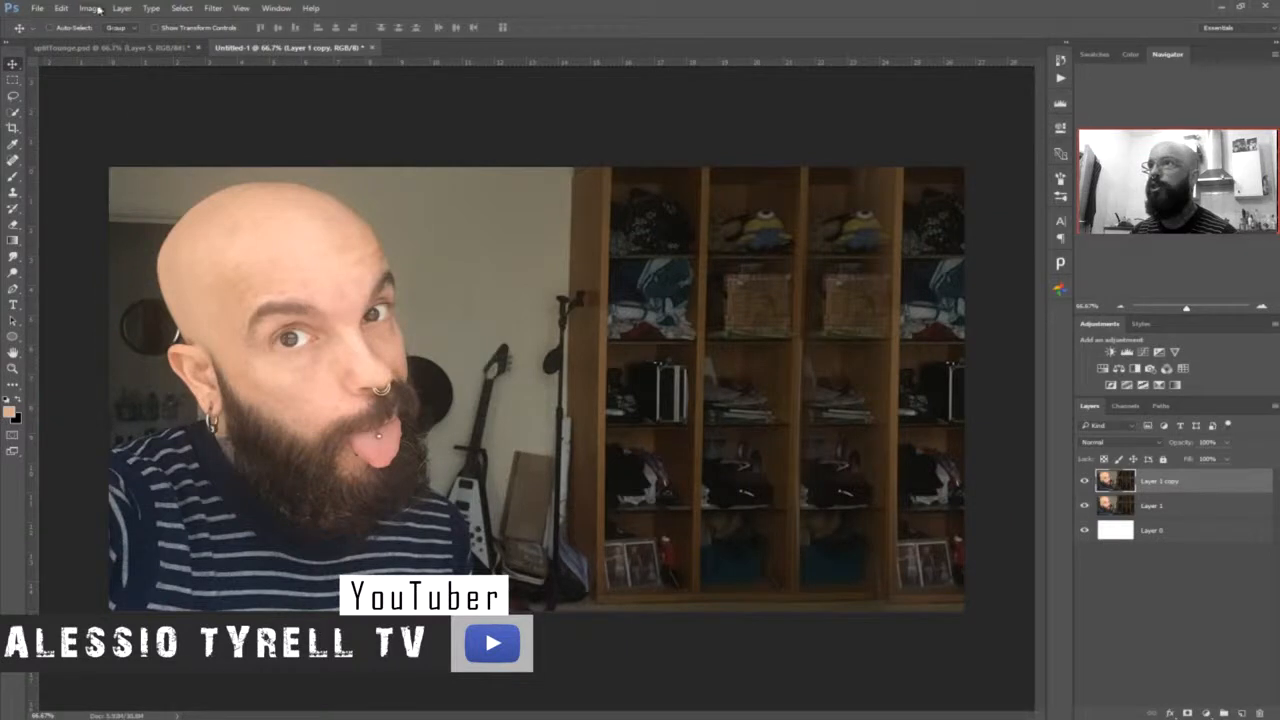
click(94, 10)
mouse_move(110, 39)
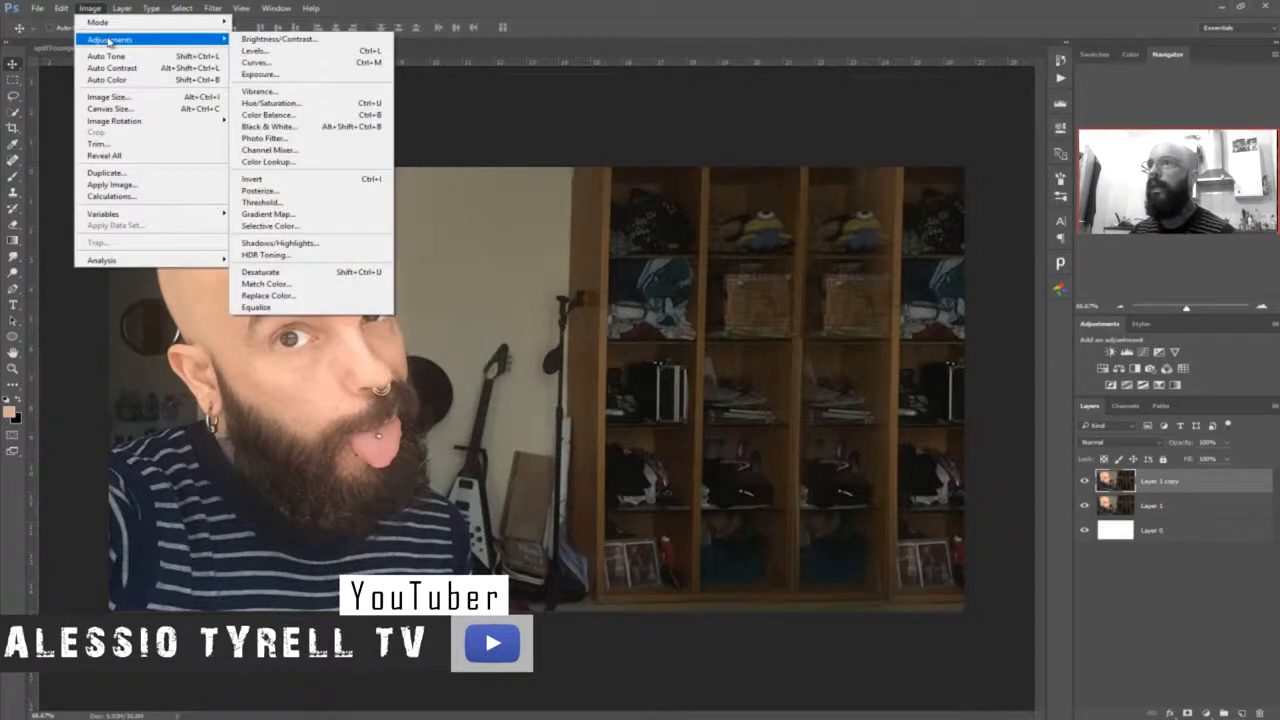
click(340, 273)
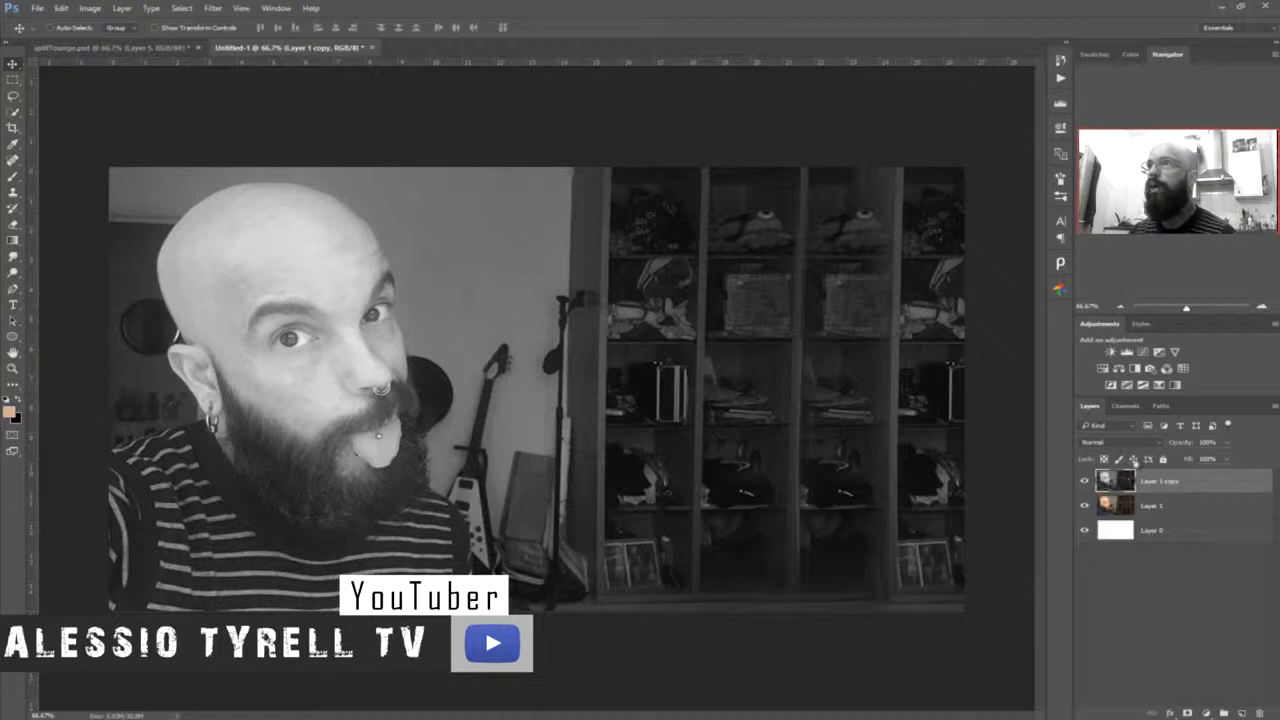
- Apply a High Pass filter with a radius of about 2.7 pixels to the desaturated photo copy
click(215, 12)
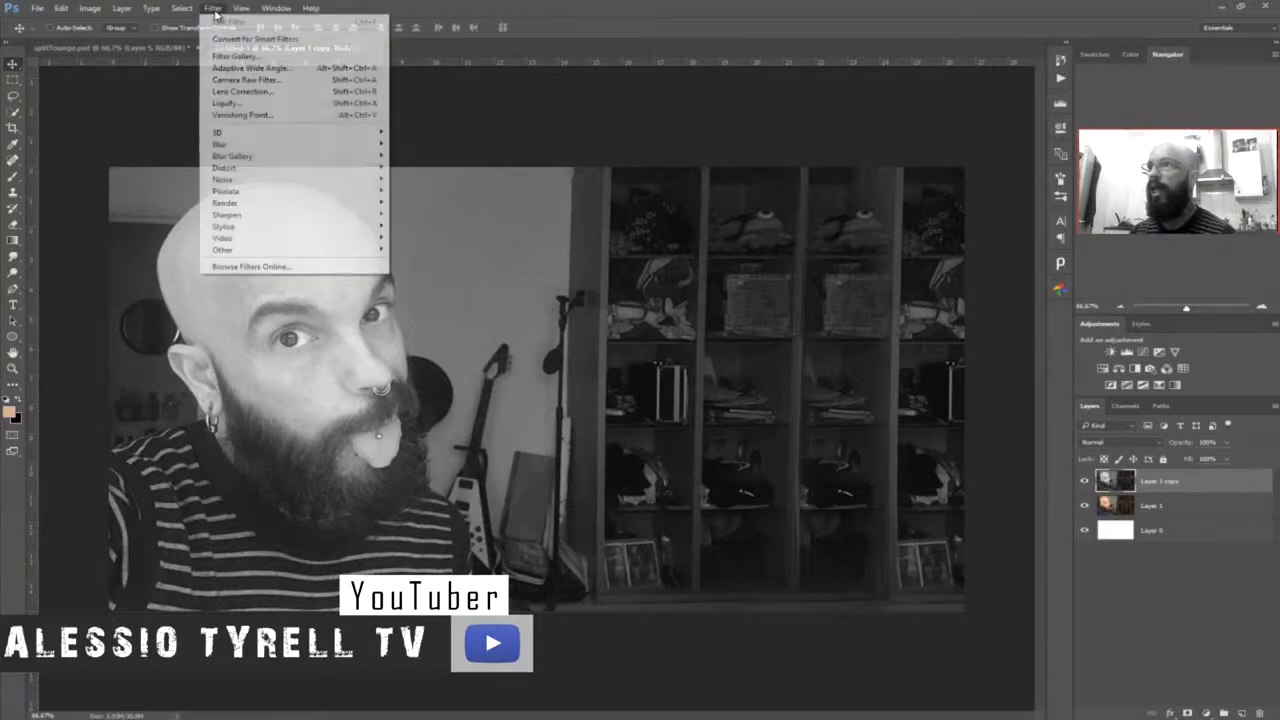
mouse_move(258, 251)
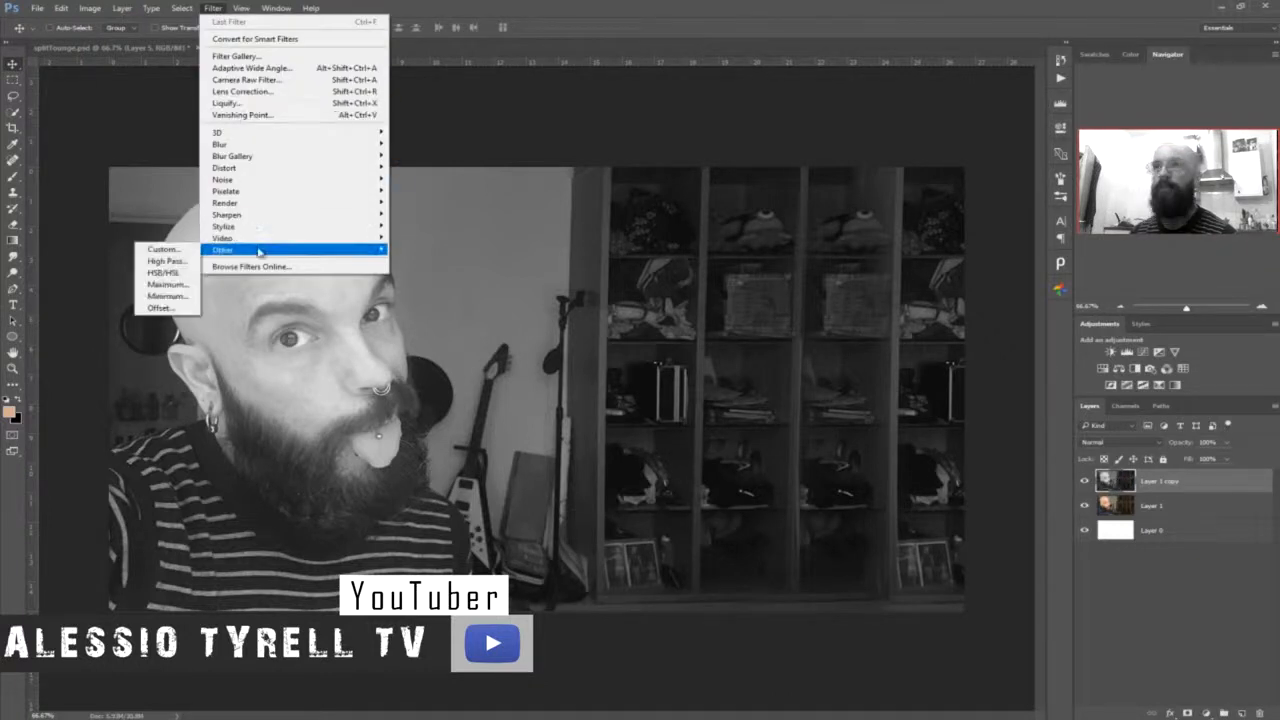
click(165, 261)
drag(642, 267, 599, 269)
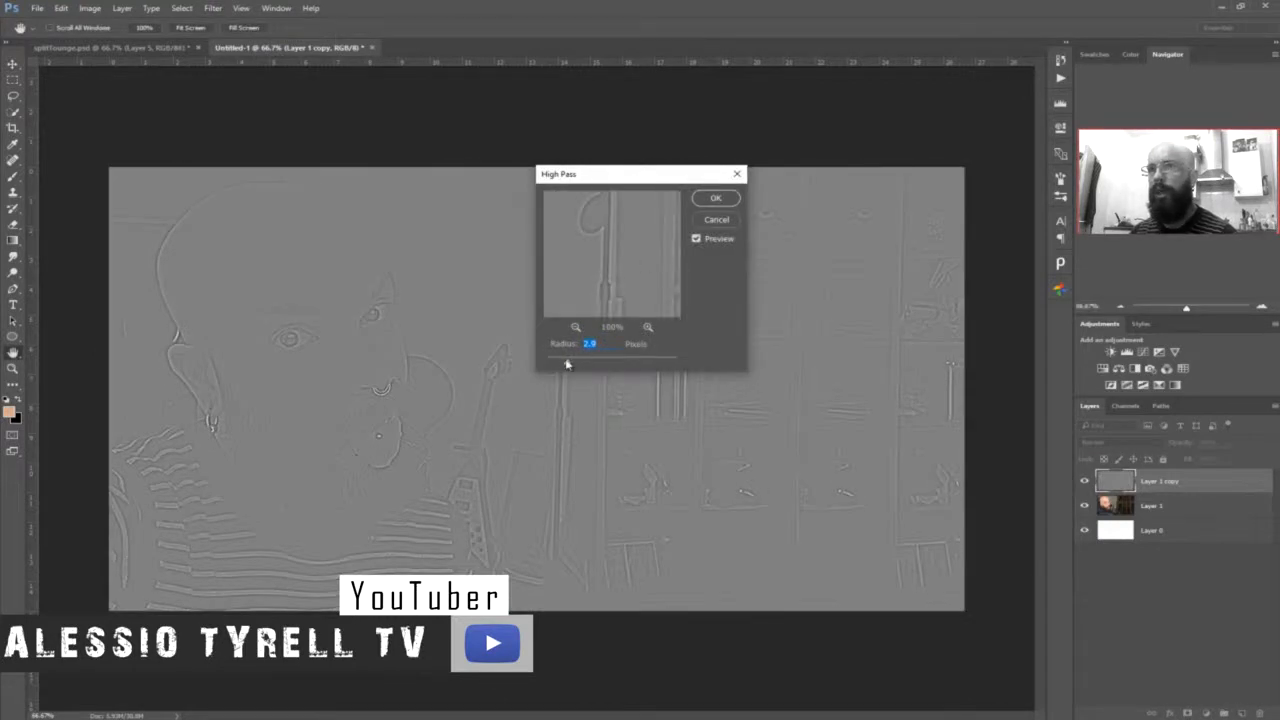
click(575, 327)
click(647, 327)
mouse_move(563, 365)
mouse_down()
mouse_move(628, 364)
mouse_move(566, 366)
mouse_up()
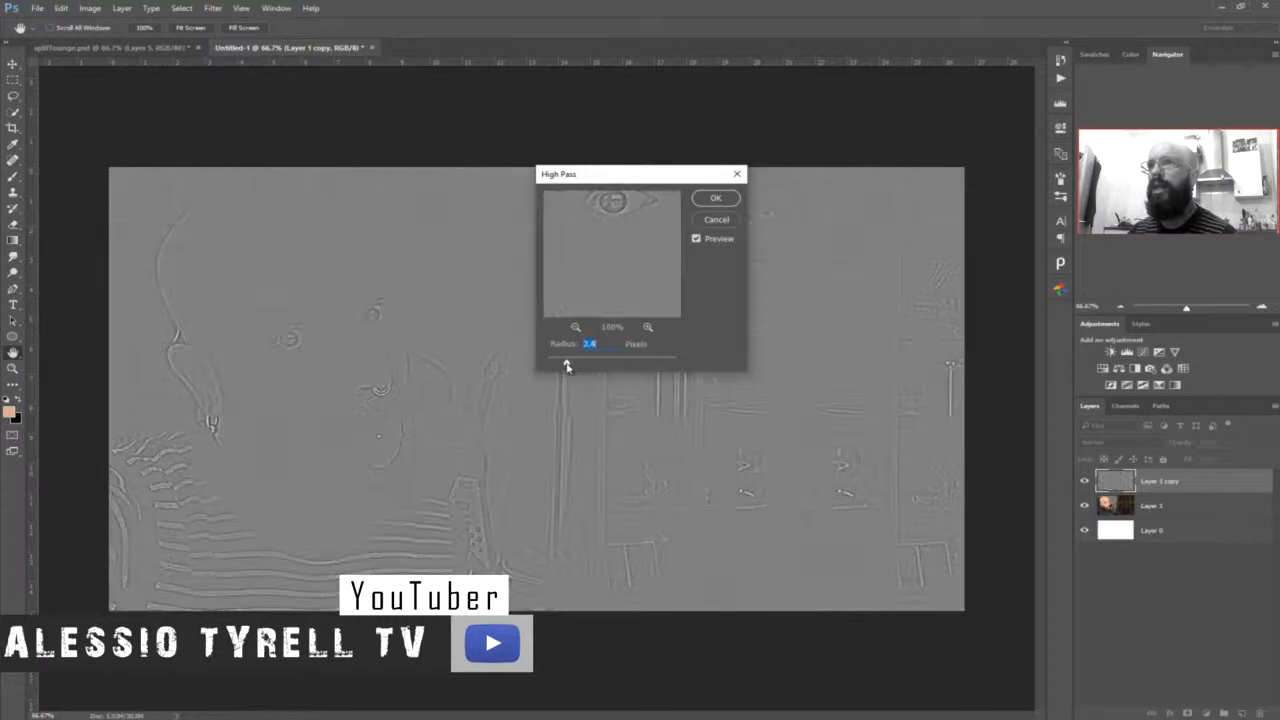
mouse_move(619, 261)
mouse_down()
mouse_move(643, 242)
mouse_move(624, 247)
mouse_up()
mouse_move(573, 369)
mouse_down()
mouse_move(555, 365)
mouse_move(567, 366)
mouse_up()
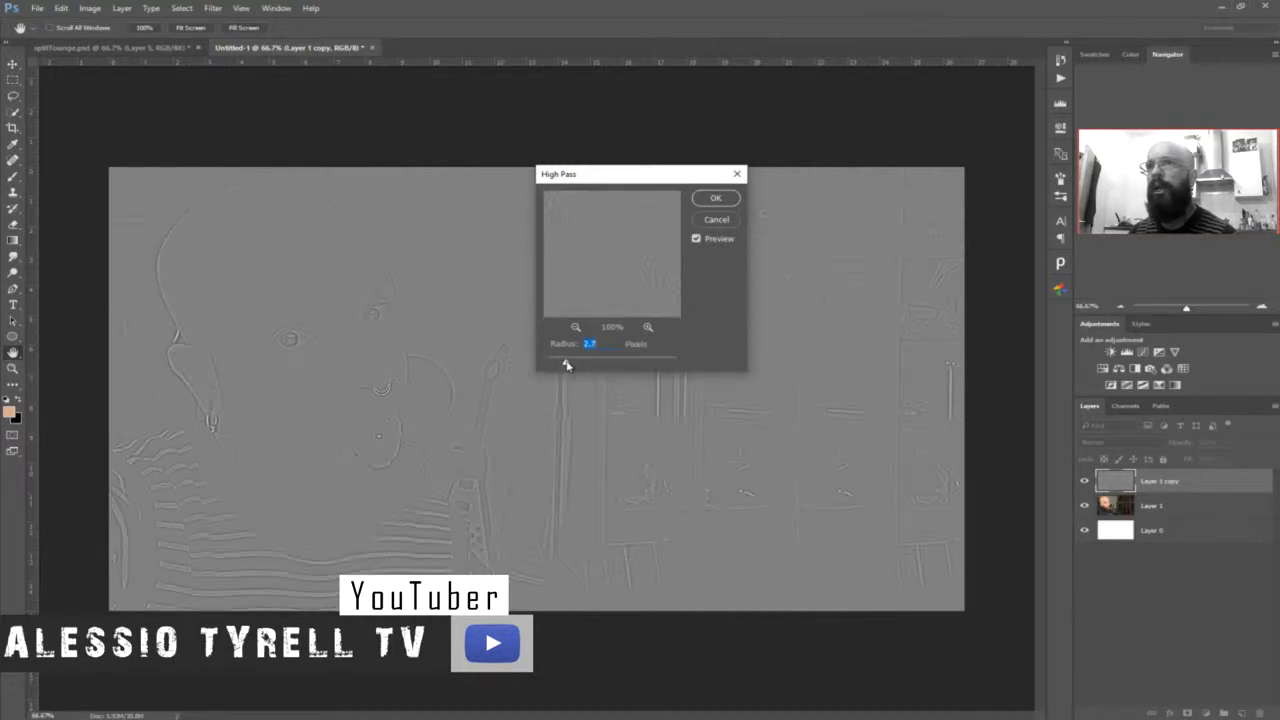
click(714, 199)
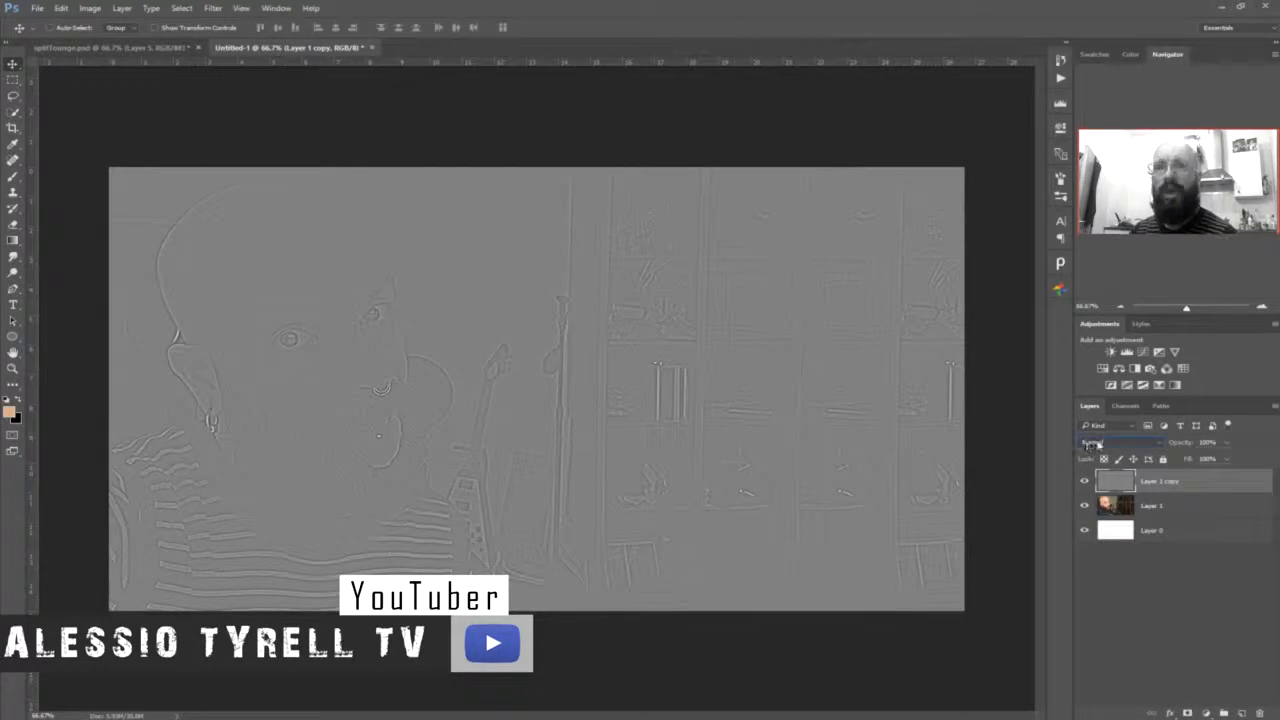
- Set the High Pass layer's blend mode to Overlay and compare the photo with and without it
click(1111, 442)
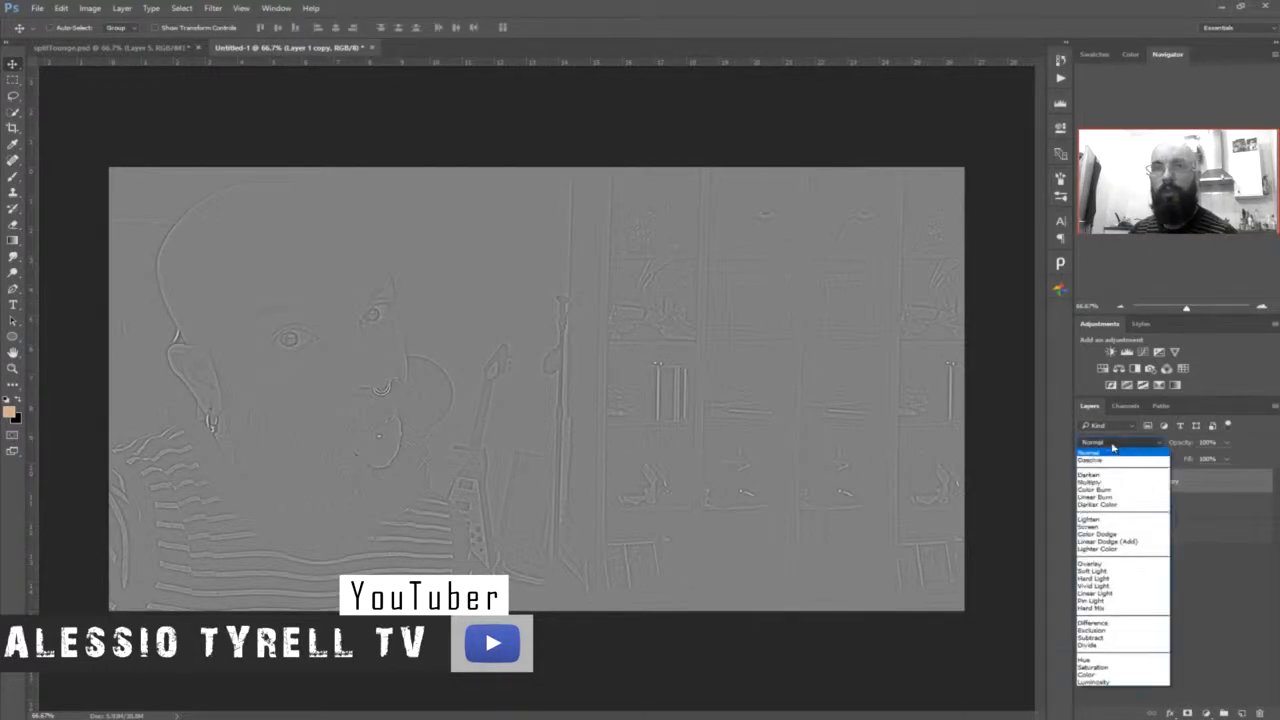
click(1090, 563)
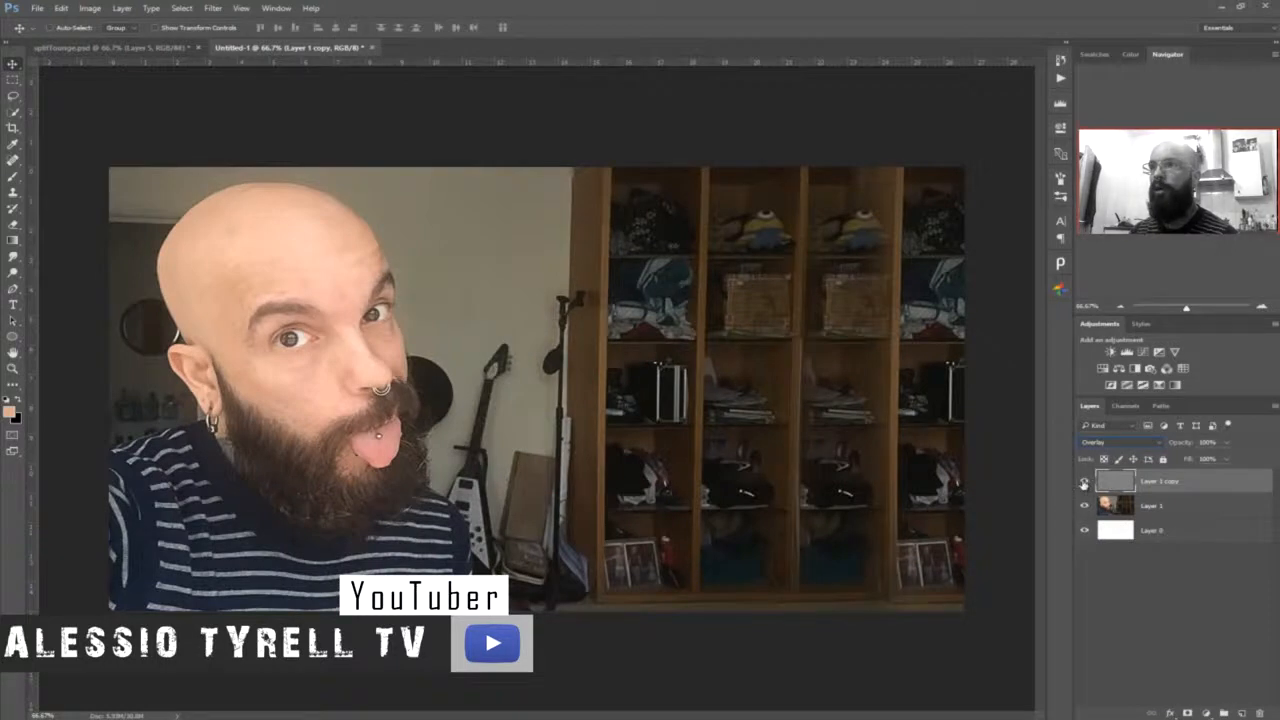
click(1084, 482)
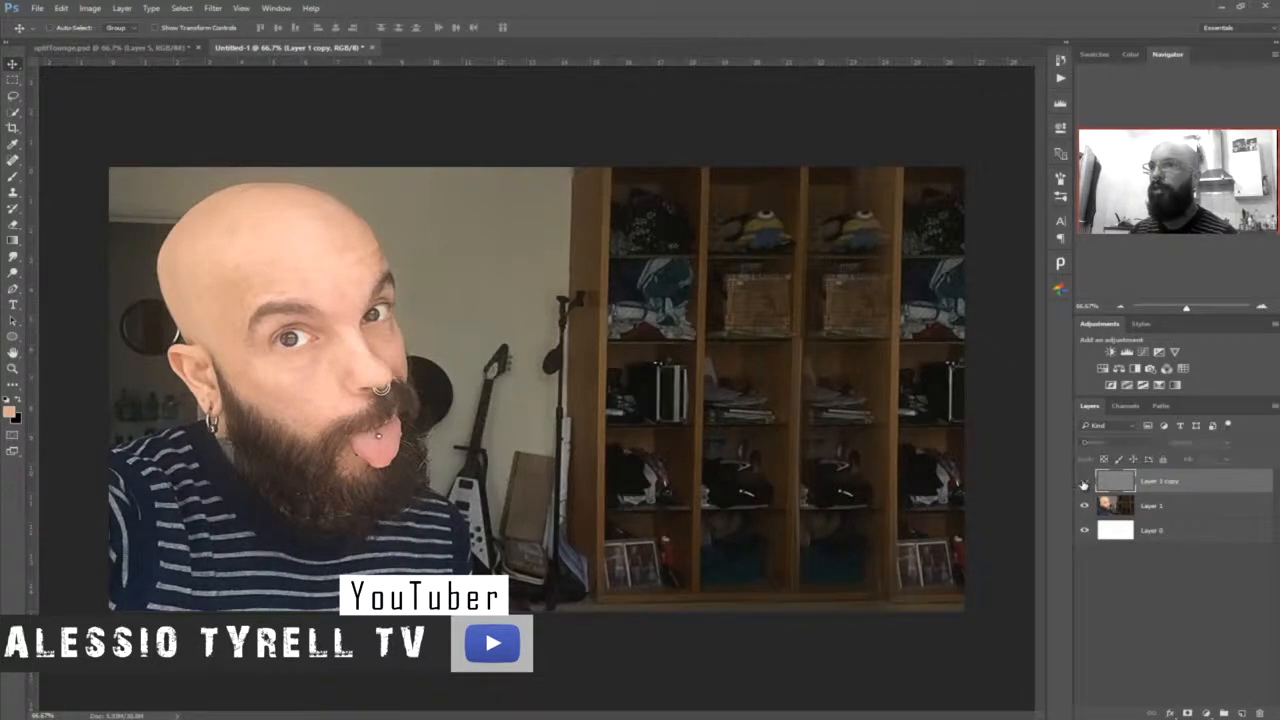
click(1084, 483)
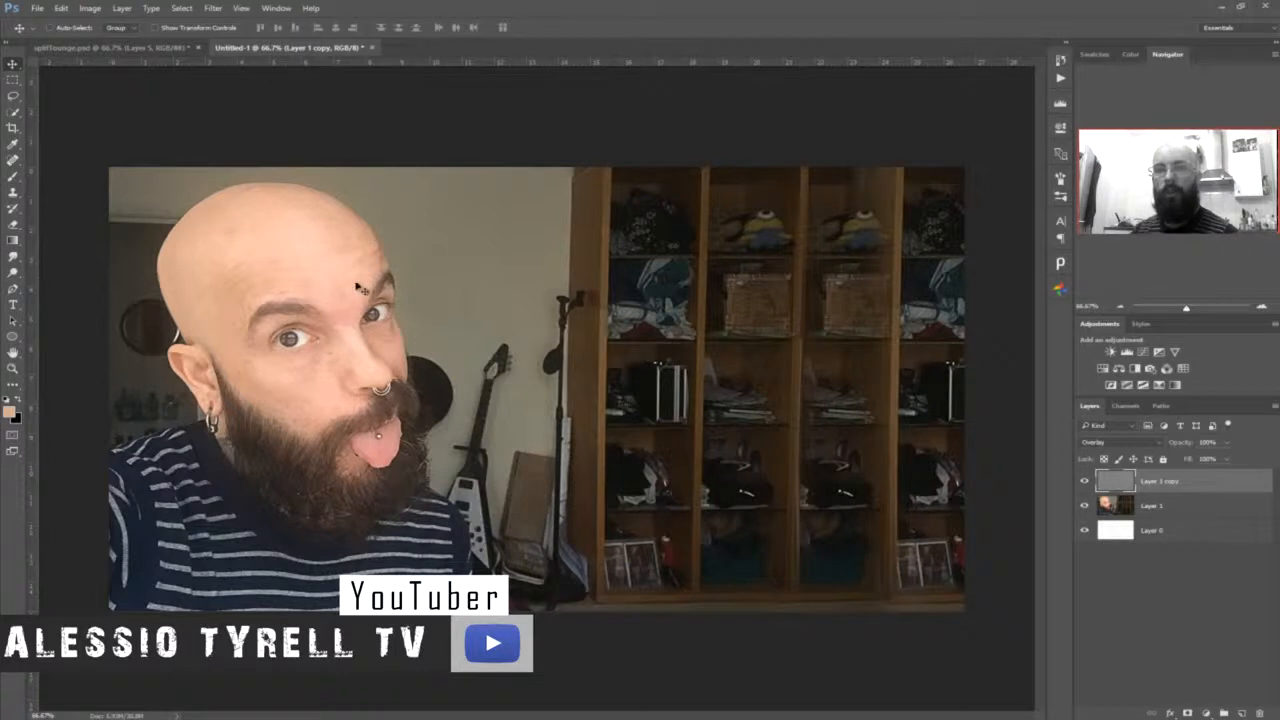
- Add an inverted black mask to the Overlay layer and paint the head and face back in with a white brush
click(1187, 713)
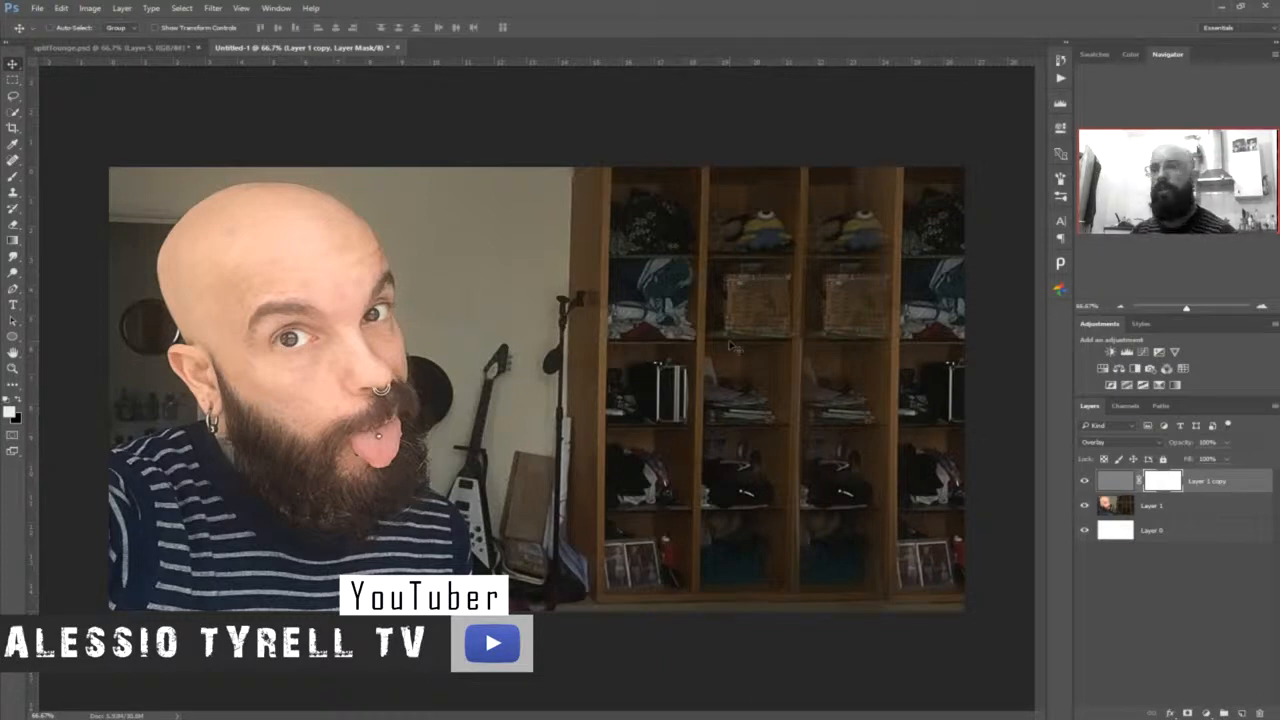
key(ctrl+i)
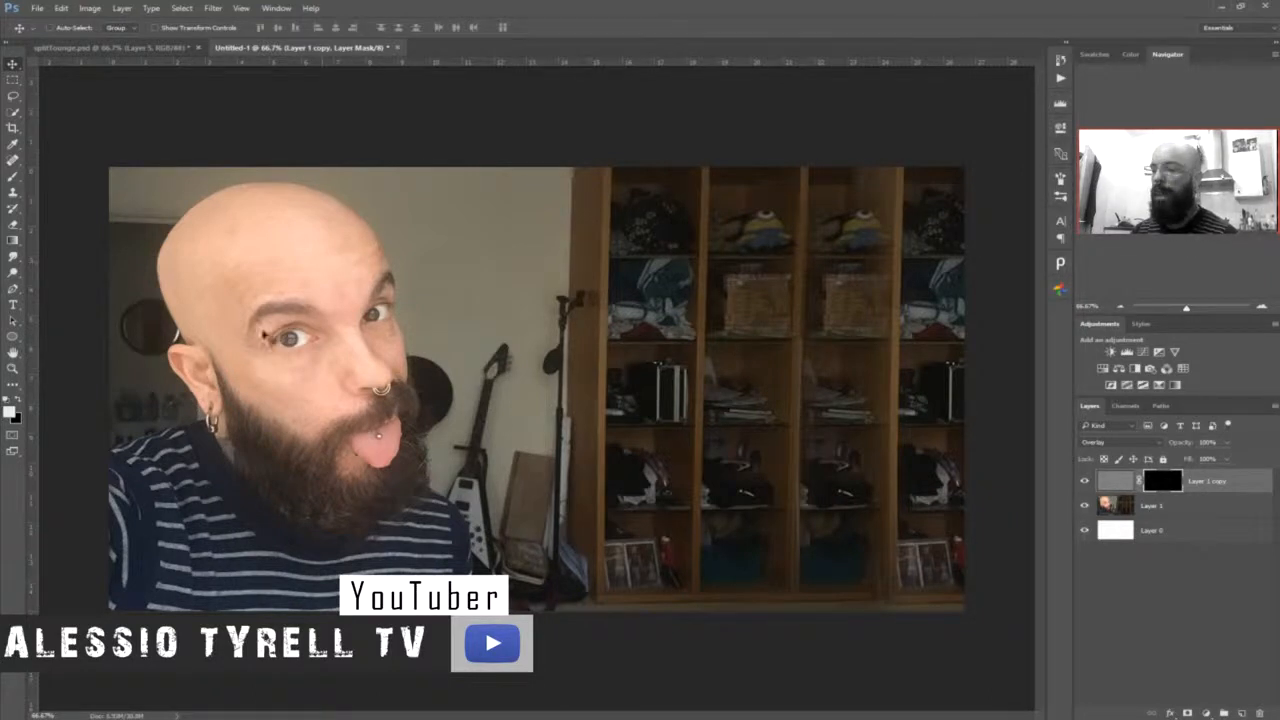
key(b)
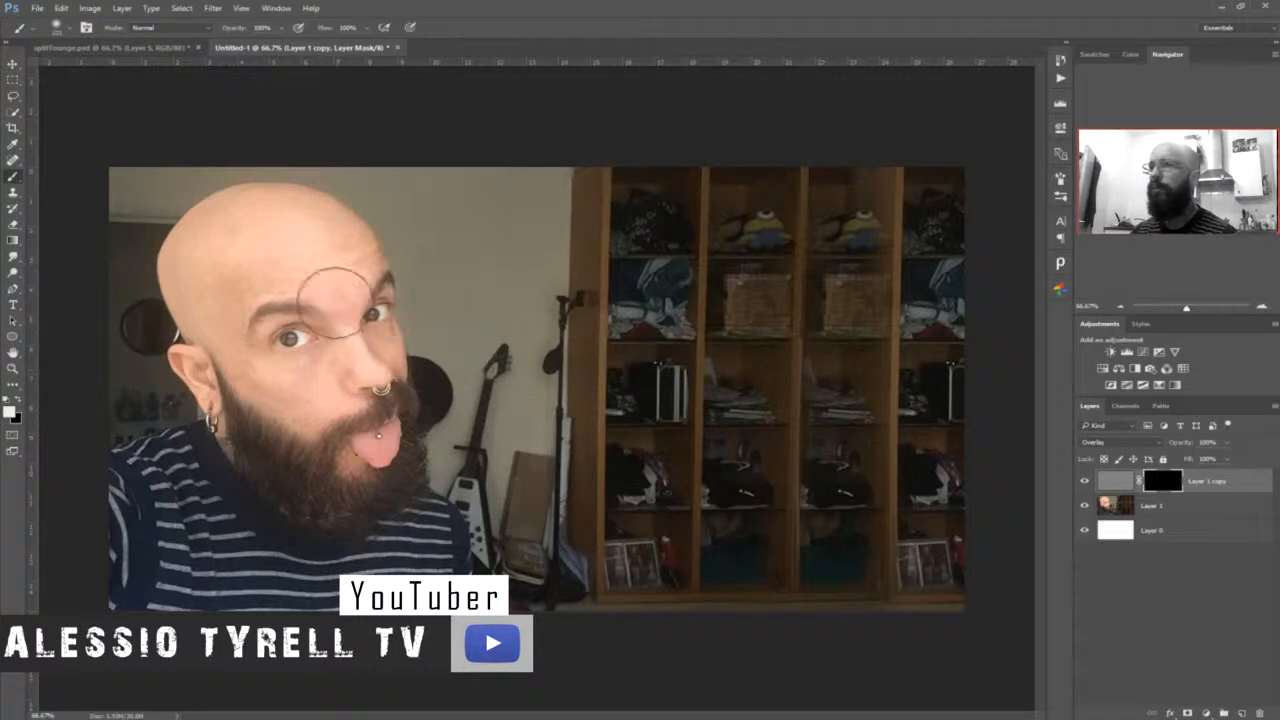
key(v)
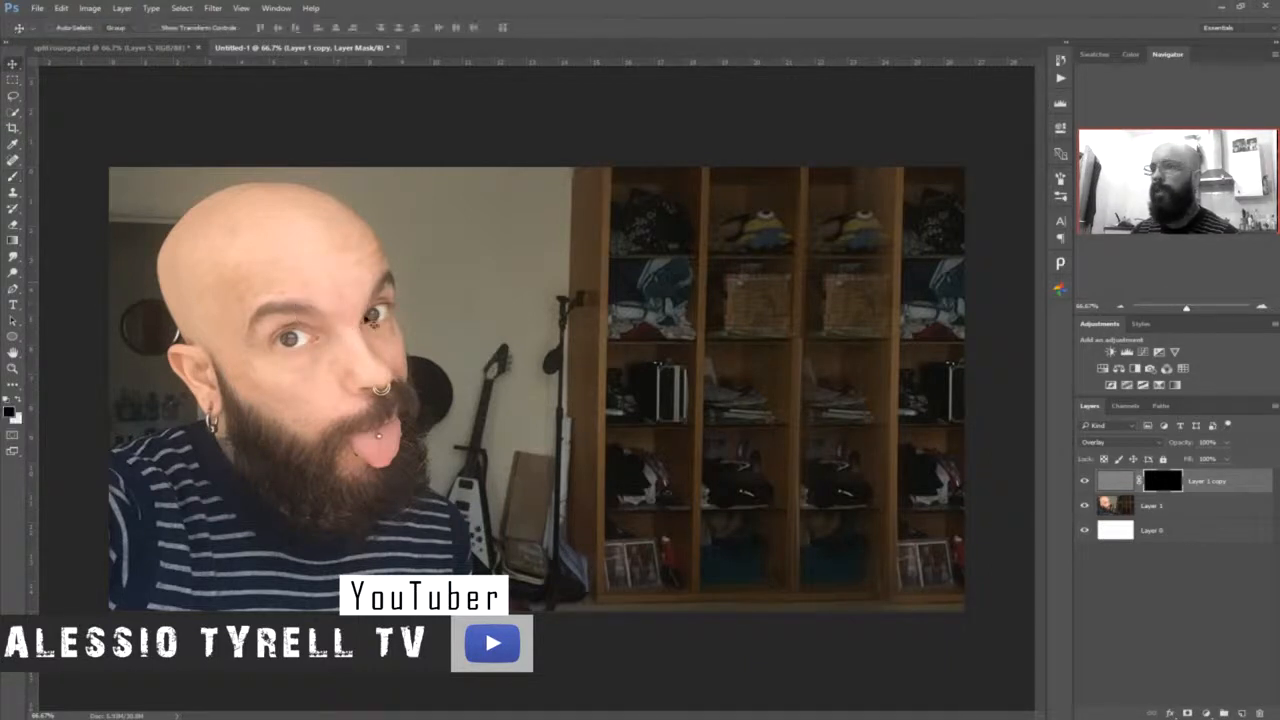
key(b)
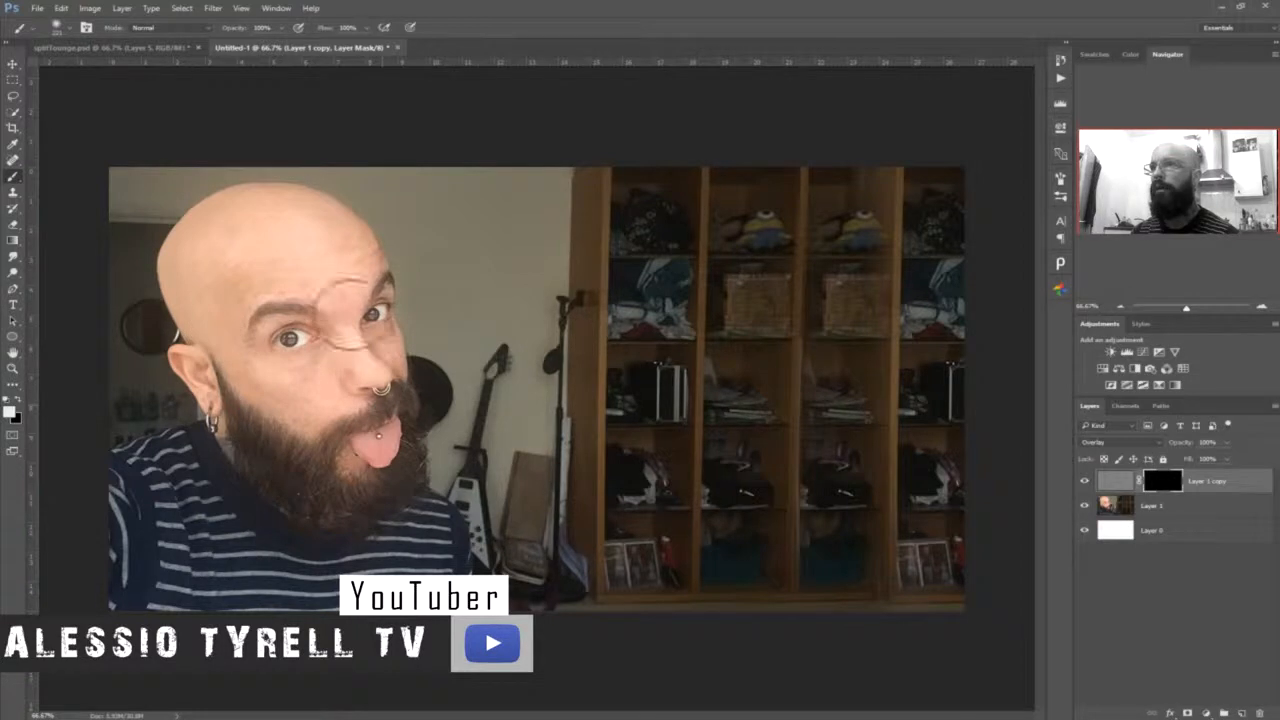
mouse_move(335, 225)
mouse_down()
mouse_move(292, 220)
mouse_move(224, 231)
mouse_move(239, 278)
mouse_up()
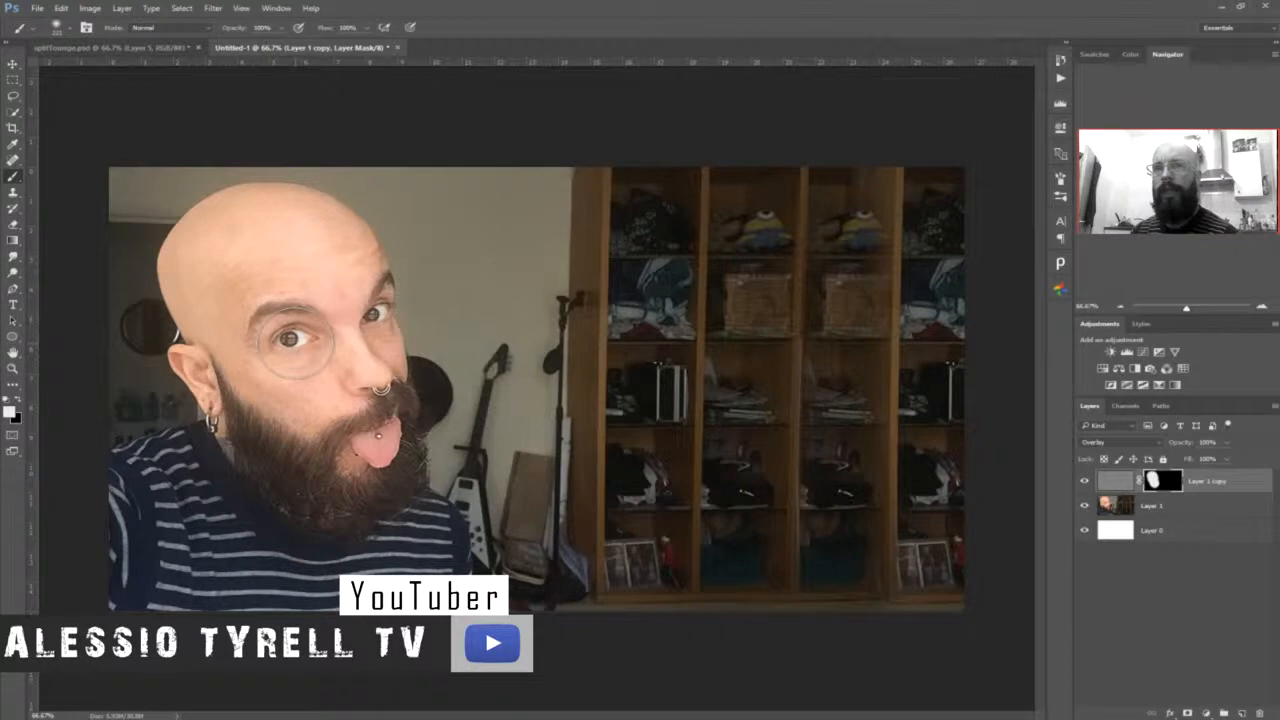
- Check the masked sharpening layer's before and after, duplicate it twice, and group the three sharpening layers
click(1116, 481)
click(1084, 483)
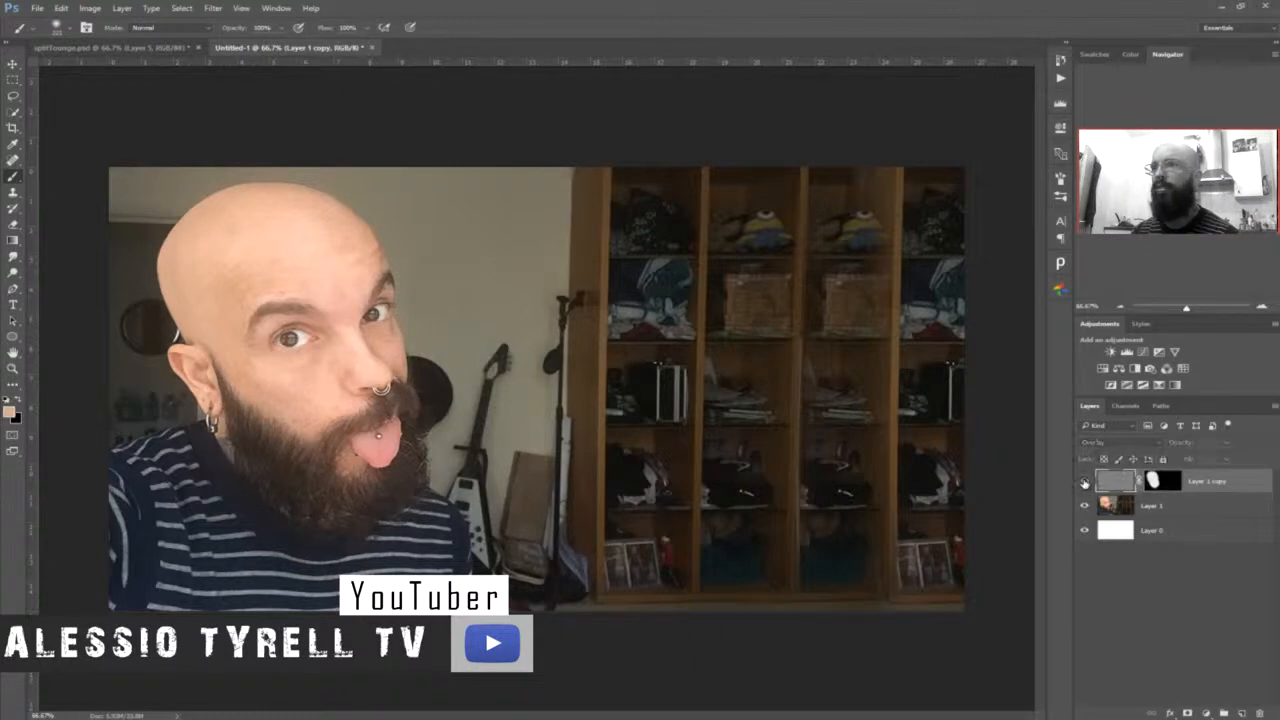
click(1084, 483)
key(ctrl+j)
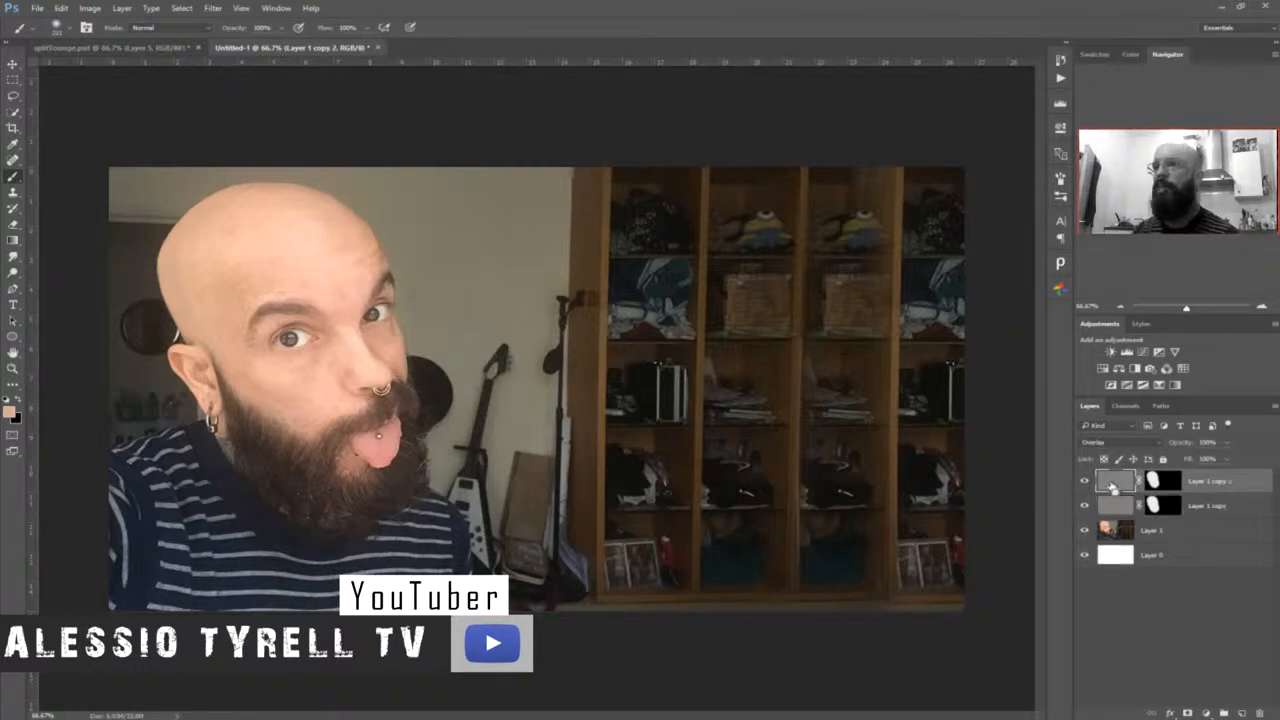
key(ctrl+j)
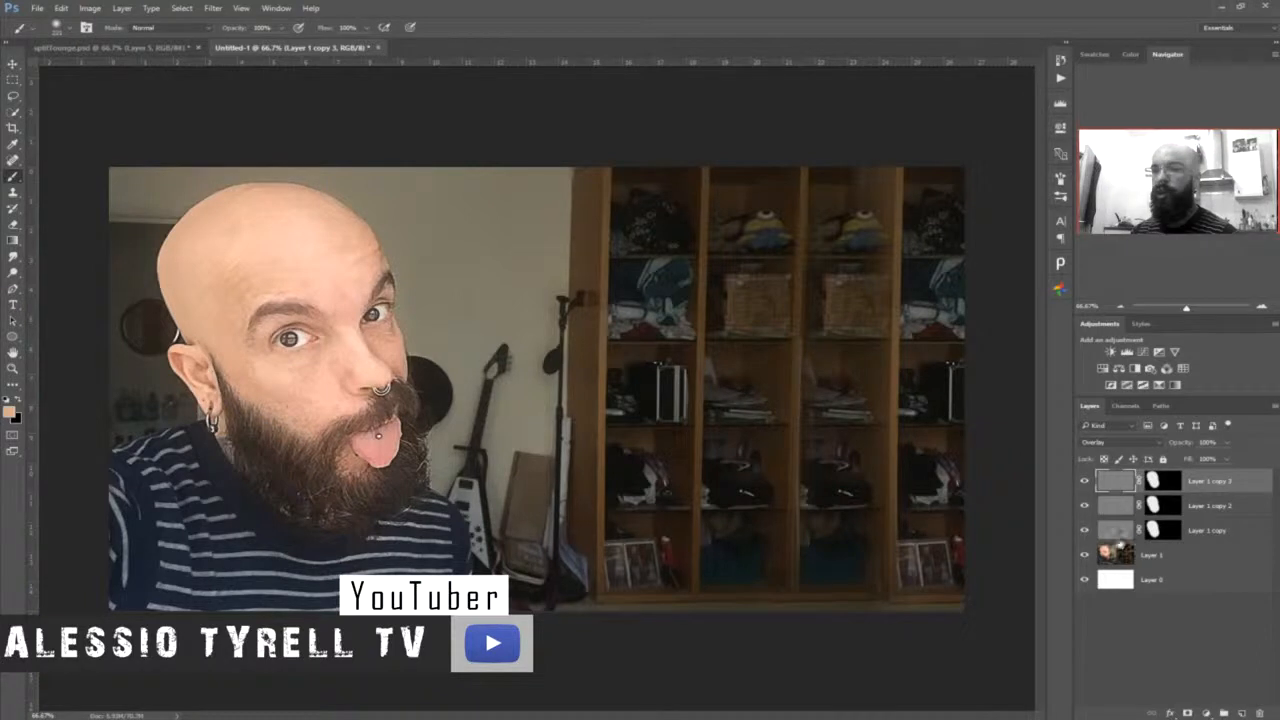
shift+click(1120, 530)
key(ctrl+g)
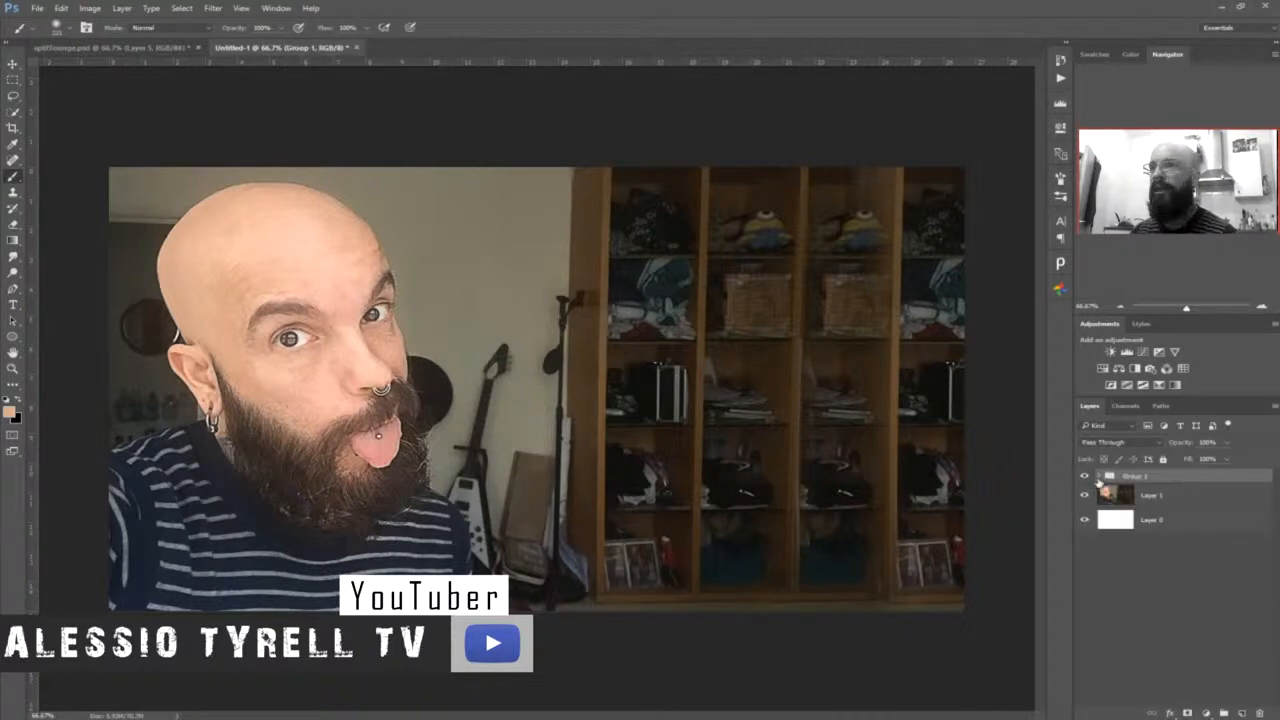
- Draw an ellipse about 27 x 26 px over the larger eye's iris above Layer 1, with no fill and a white 2.5 px stroke
click(1101, 497)
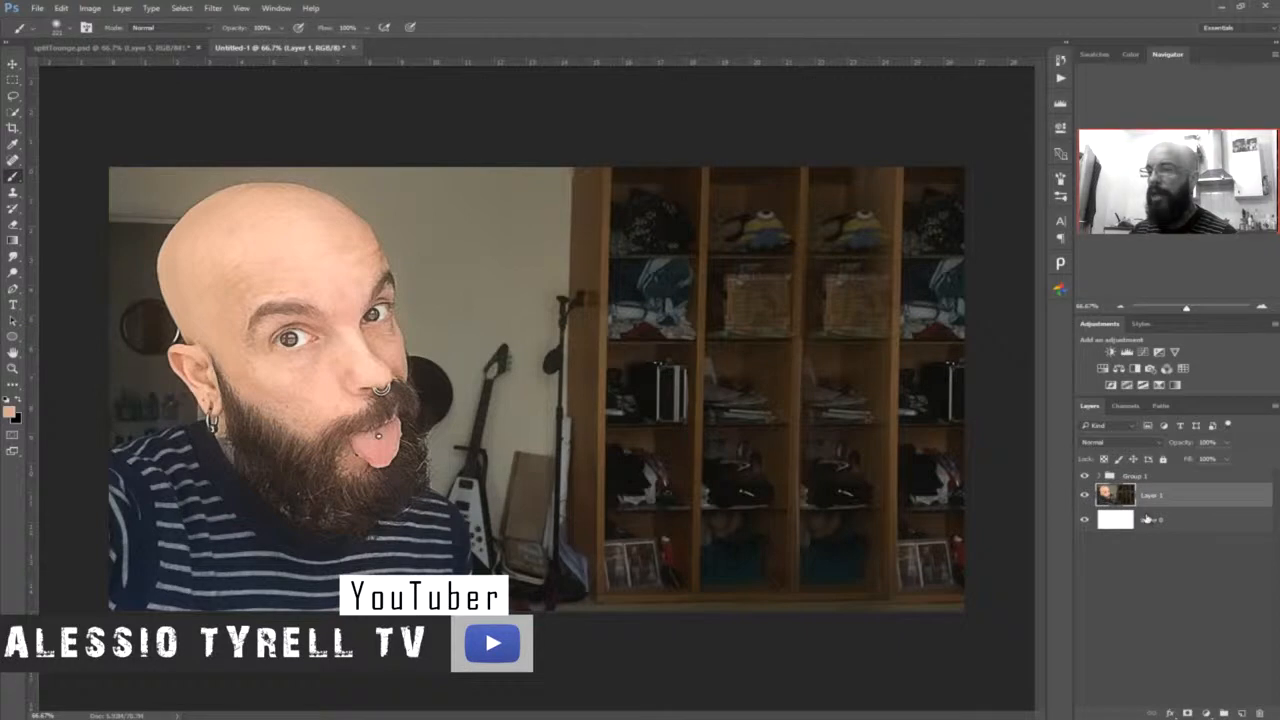
key(v)
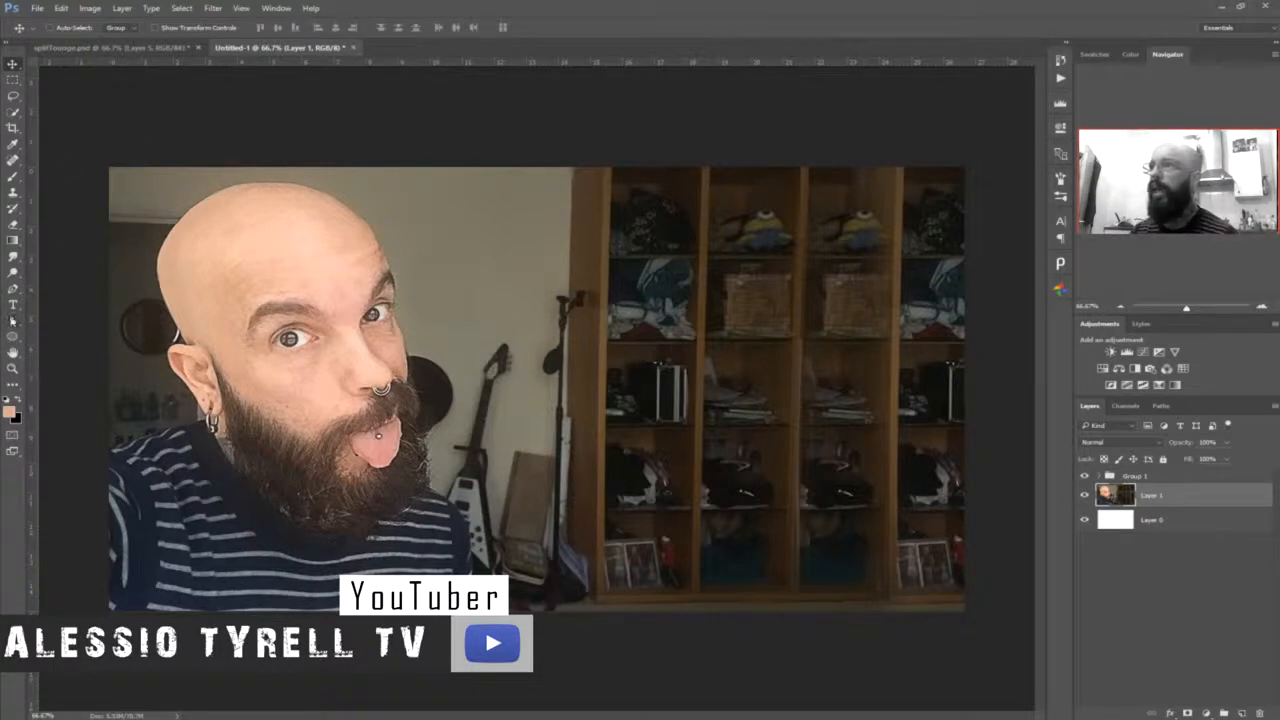
click(12, 336)
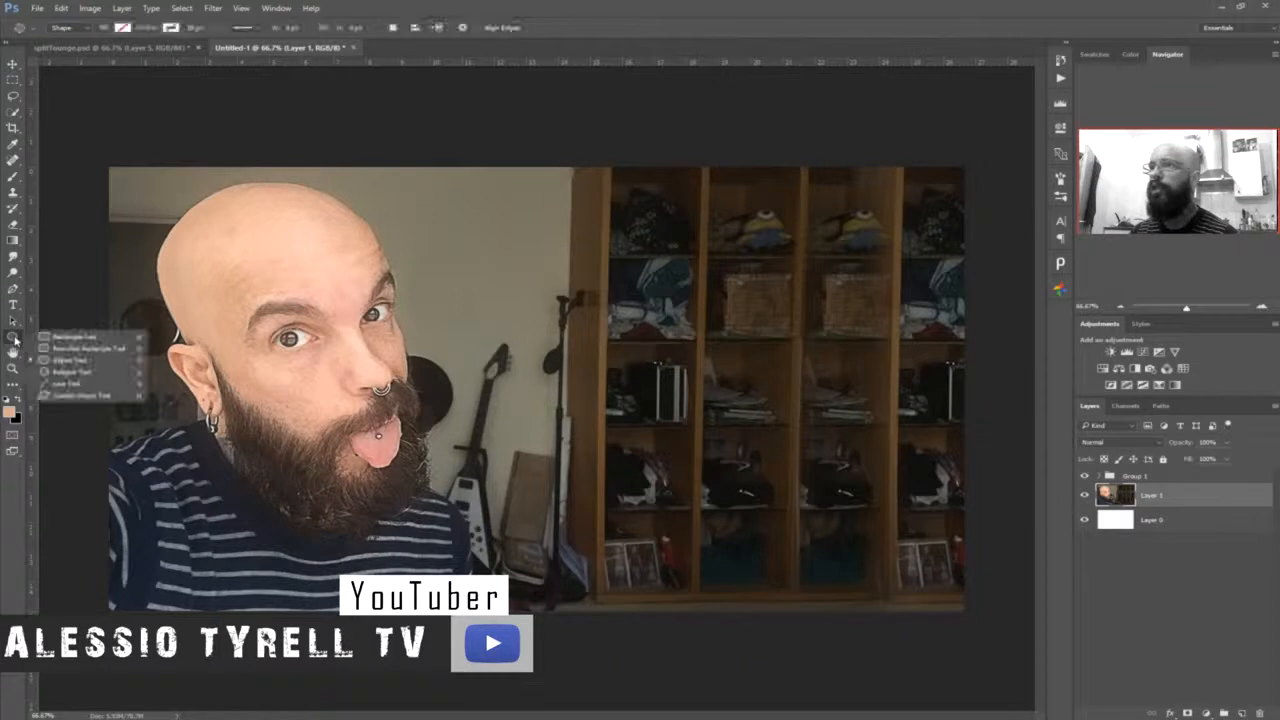
click(80, 361)
ctrl+click(283, 330)
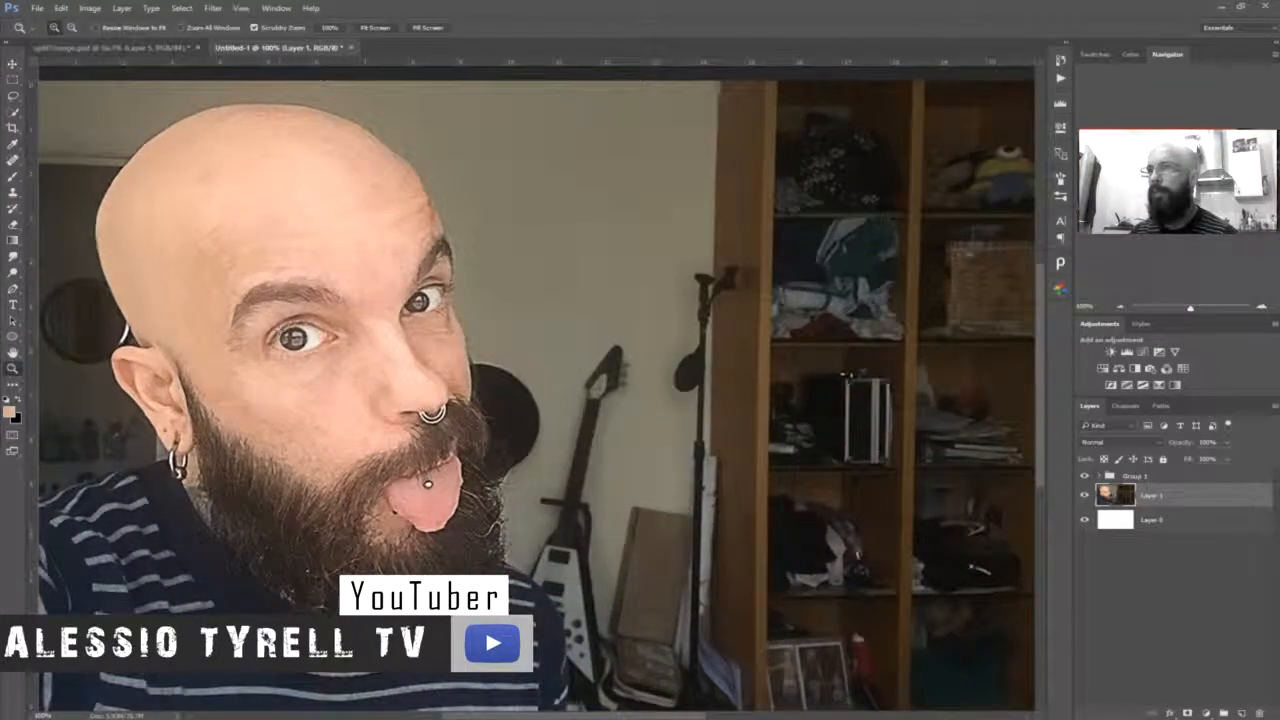
ctrl+click(283, 330)
drag(293, 345, 325, 373)
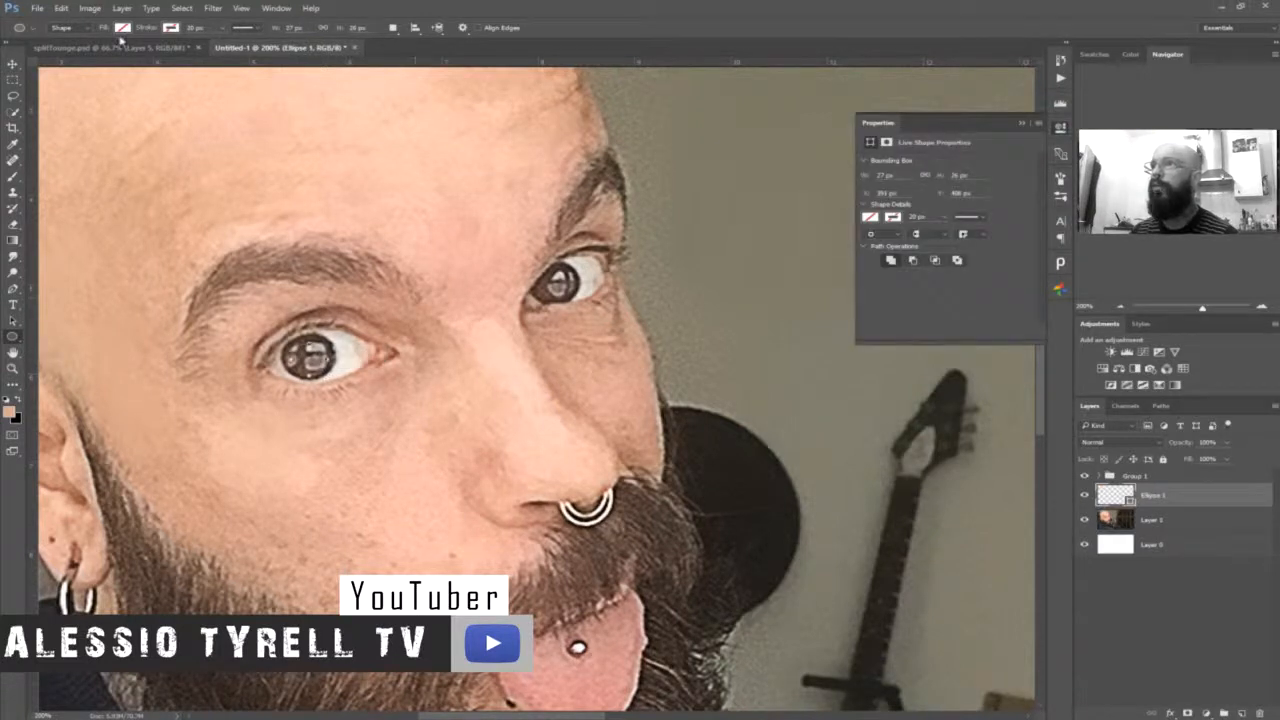
click(122, 28)
click(132, 106)
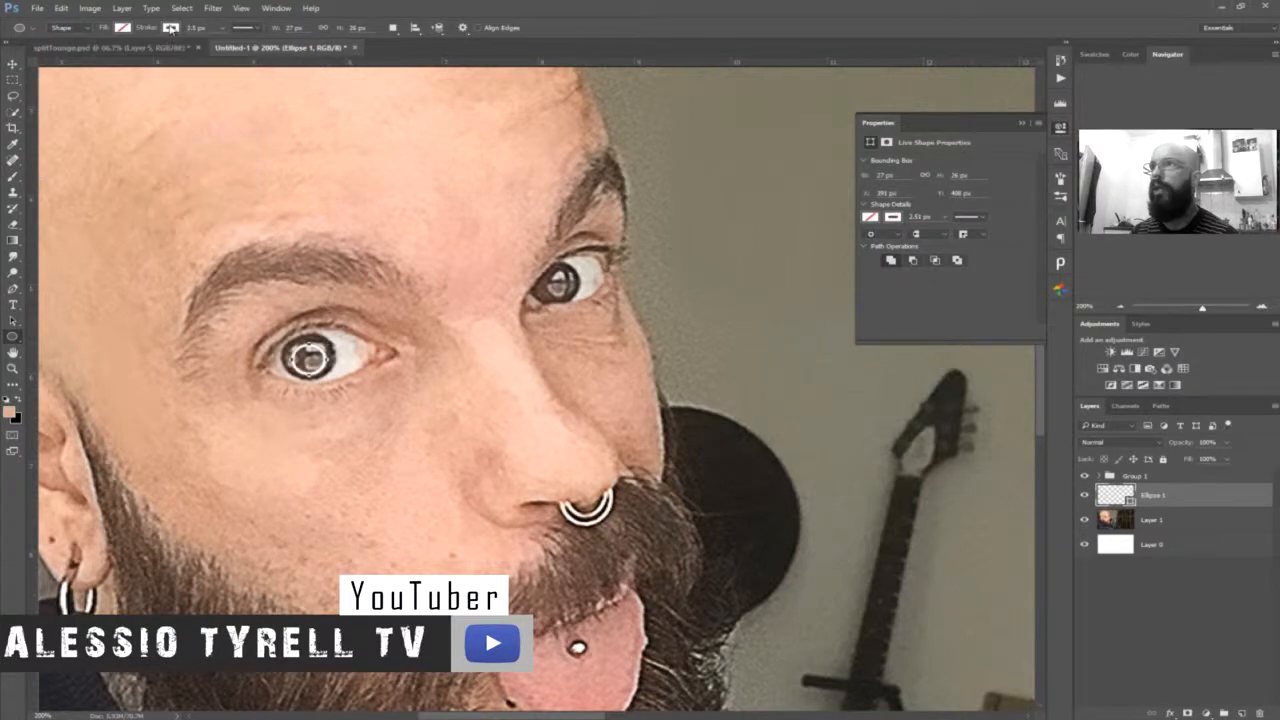
click(171, 28)
- Centre the white ring on the pupil and scale it down to about 21 x 21 px
mouse_move(325, 363)
mouse_down()
mouse_move(324, 341)
mouse_move(321, 361)
mouse_up()
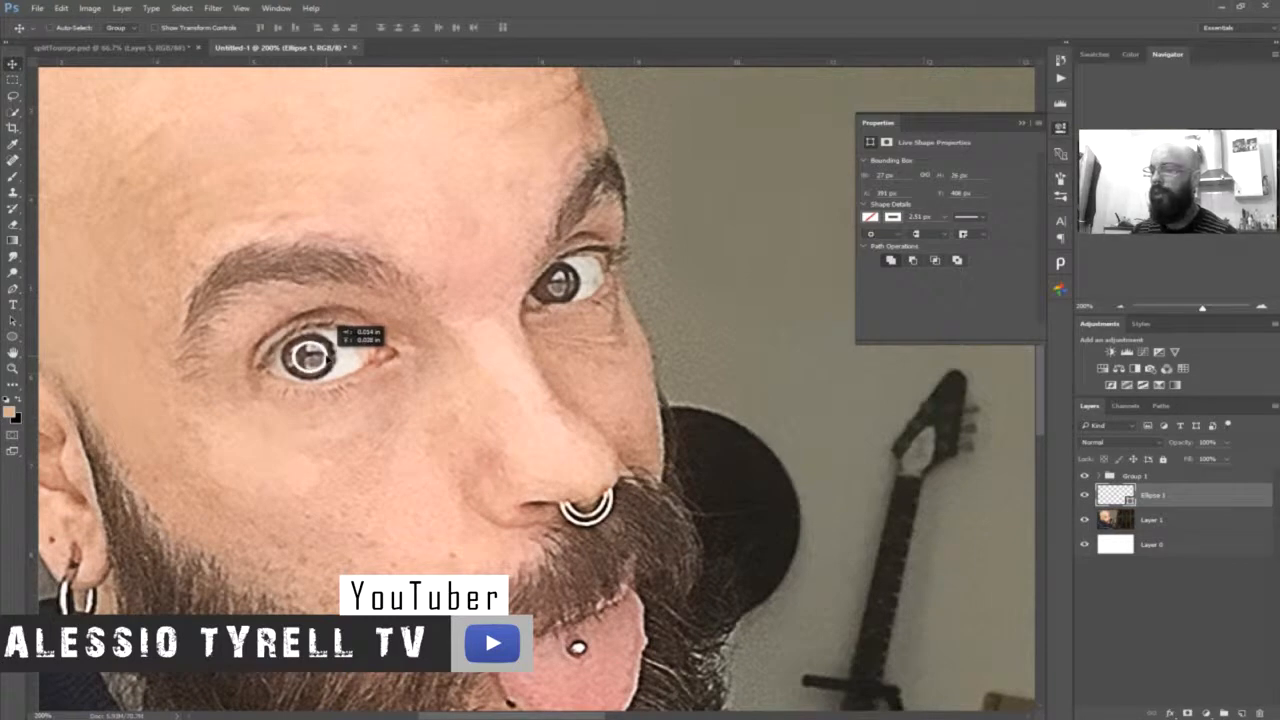
key(ctrl+t)
key(Return)
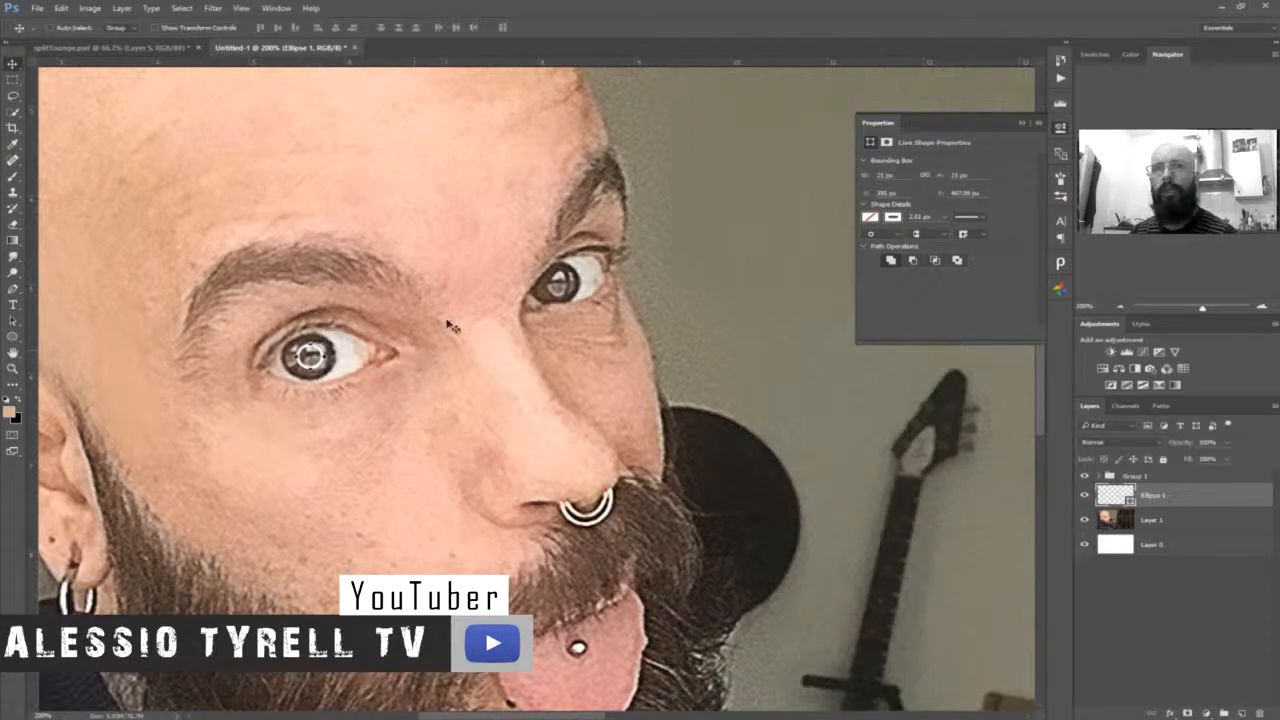
- Duplicate the ring layer and place a second ring over the other eye's pupil
right_click(1167, 498)
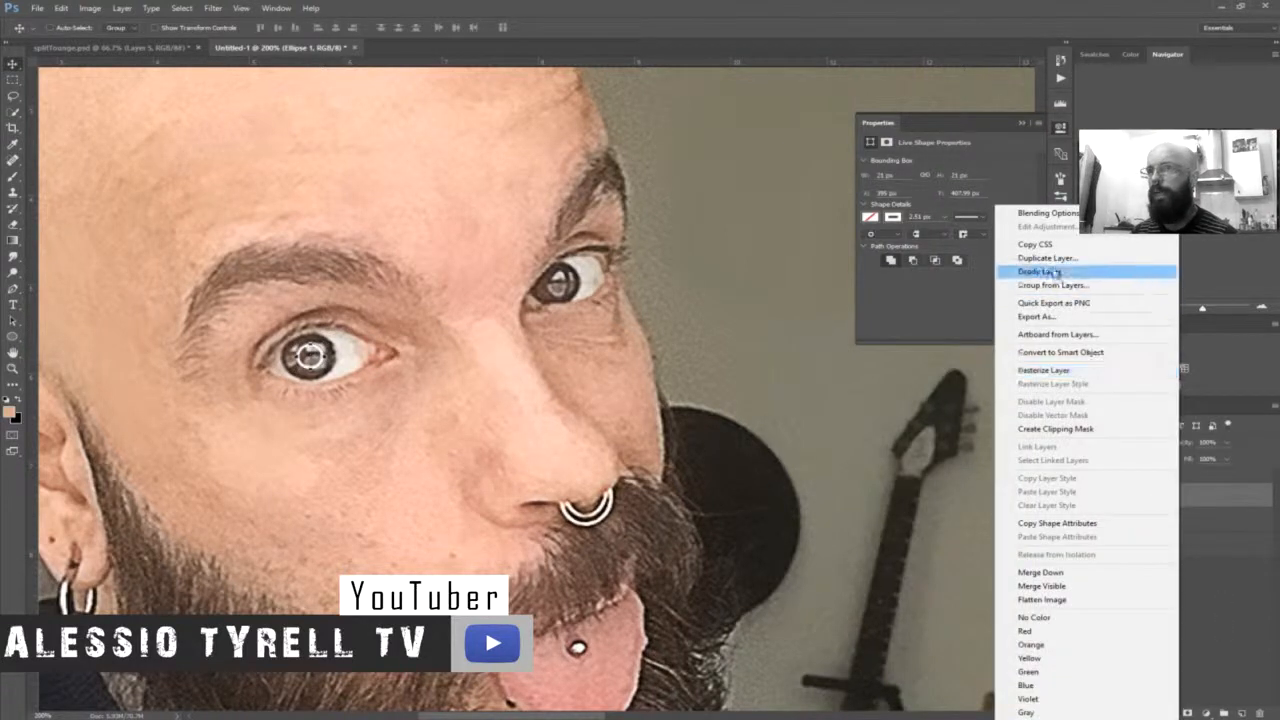
click(1030, 268)
click(758, 231)
drag(473, 323, 718, 251)
- Group the two eye rings and lower the group's opacity to about 66%
shift+click(1180, 521)
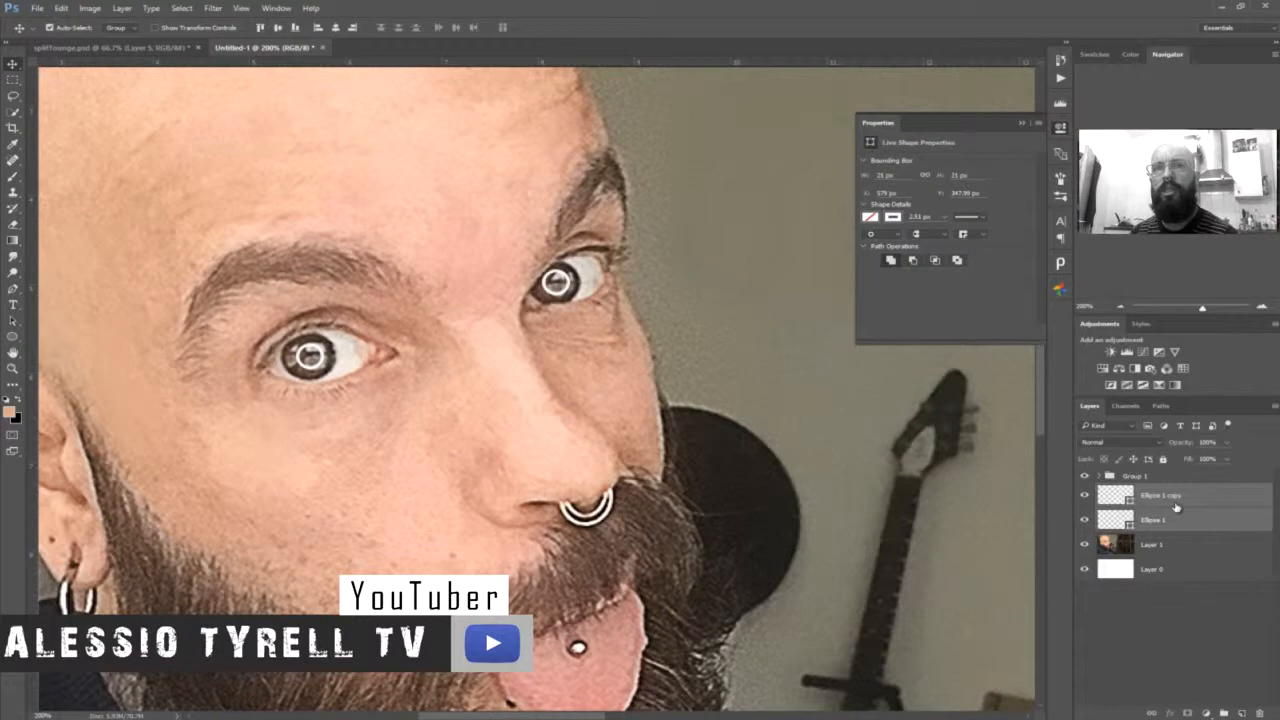
key(ctrl+g)
click(1226, 442)
drag(1194, 454, 1201, 459)
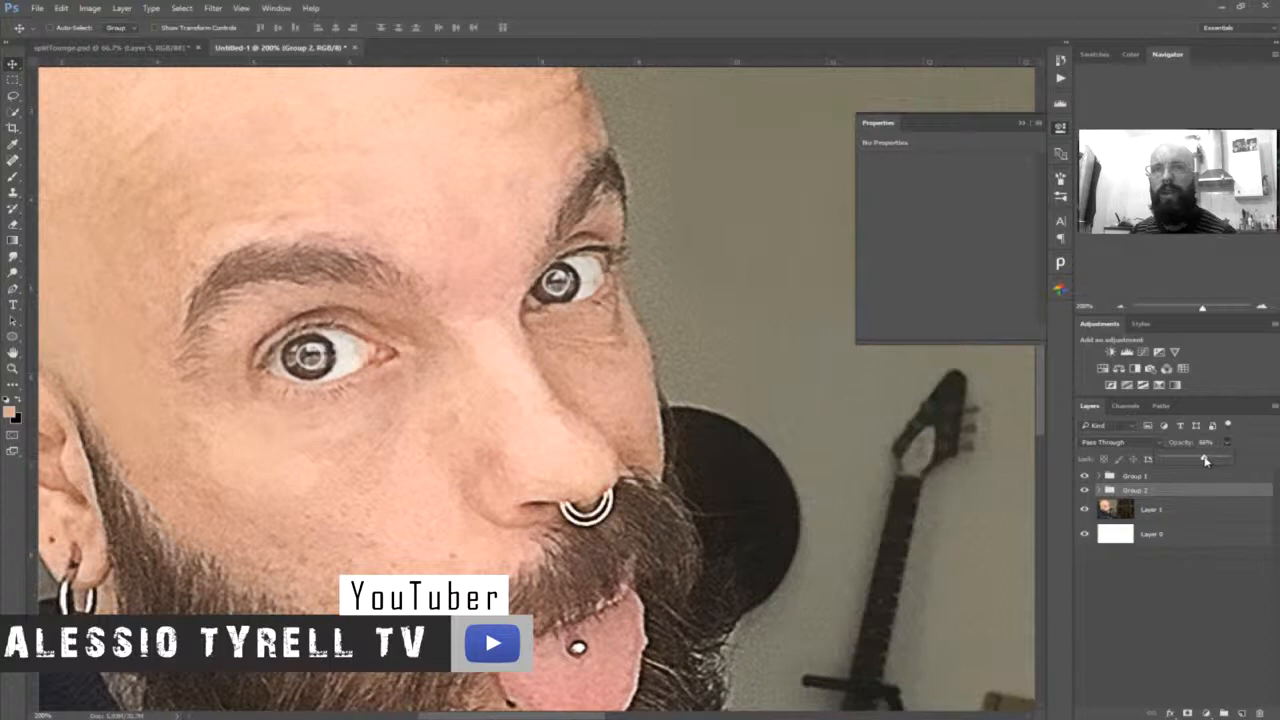
- Add a white Outer Glow in Screen mode with 24% spread and 3 px size to the eye-ring group
click(1126, 492)
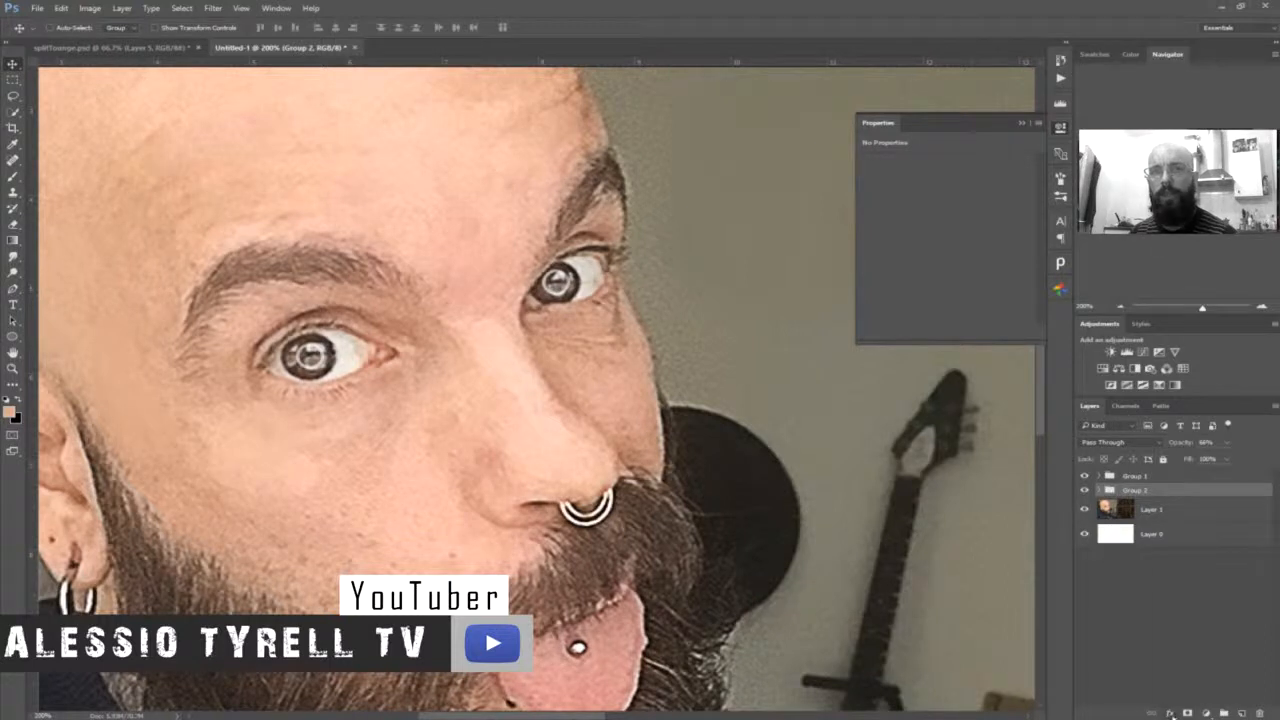
click(1170, 713)
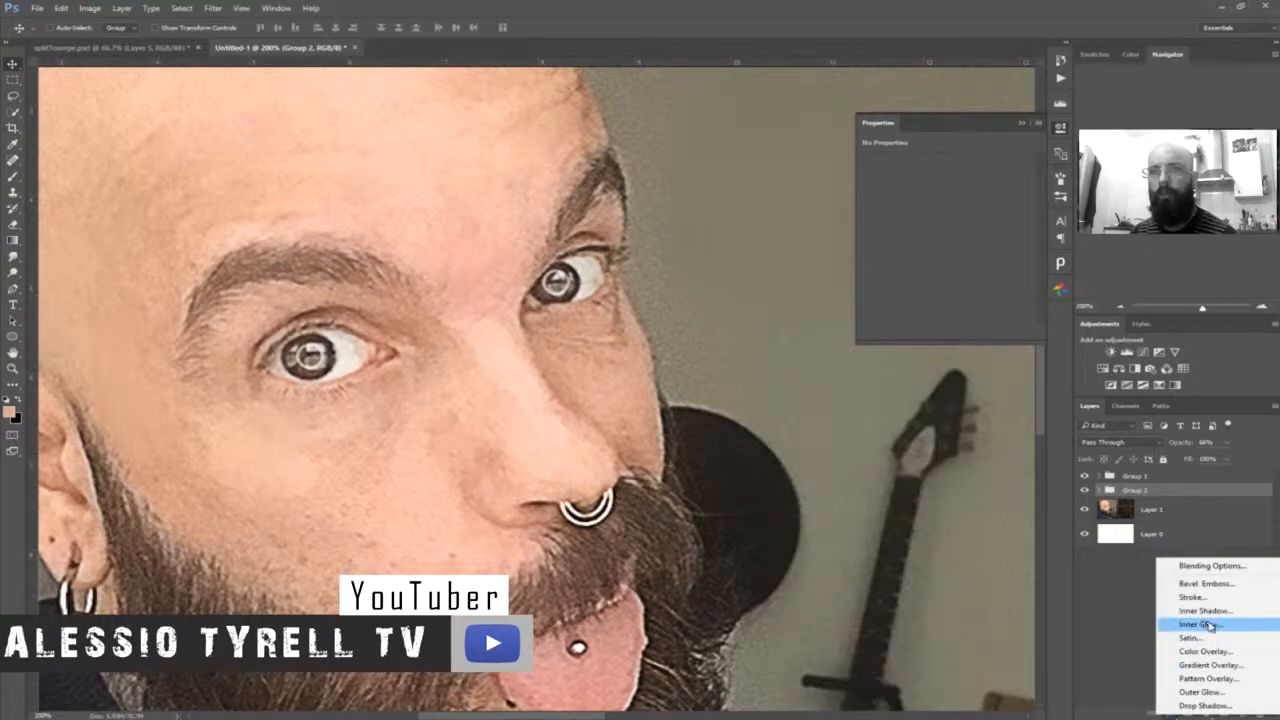
click(1208, 692)
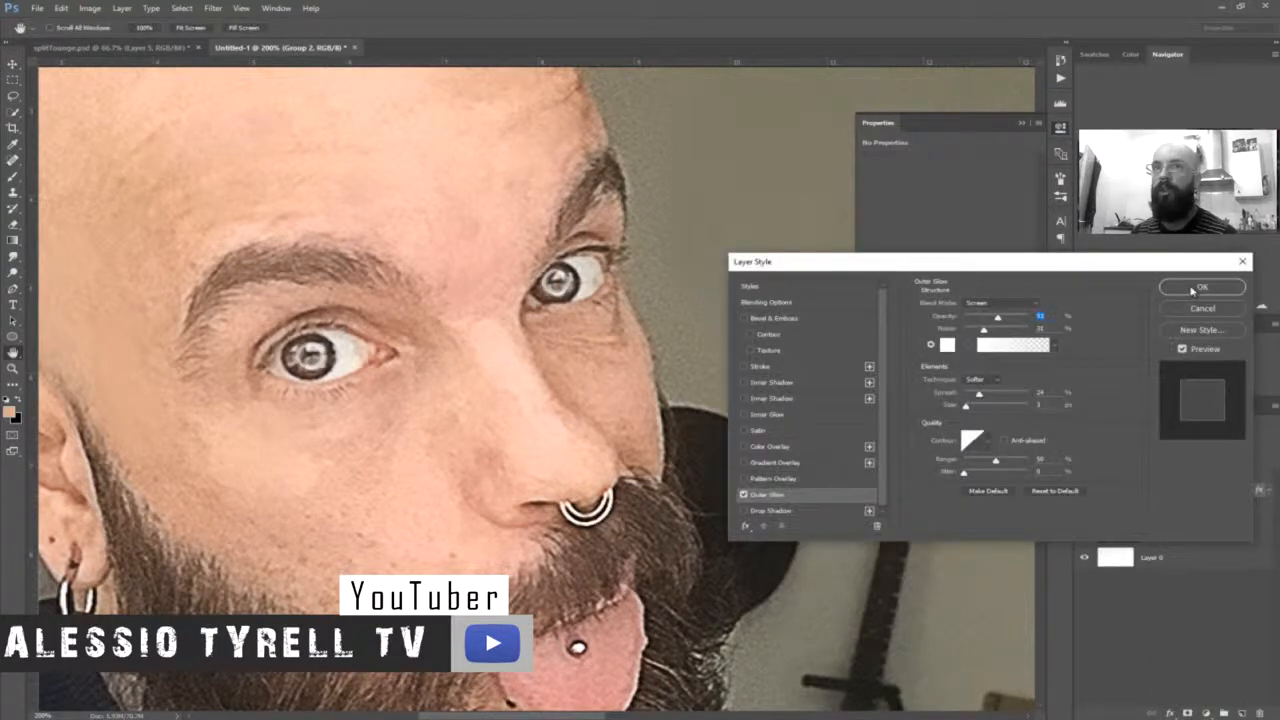
click(1194, 290)
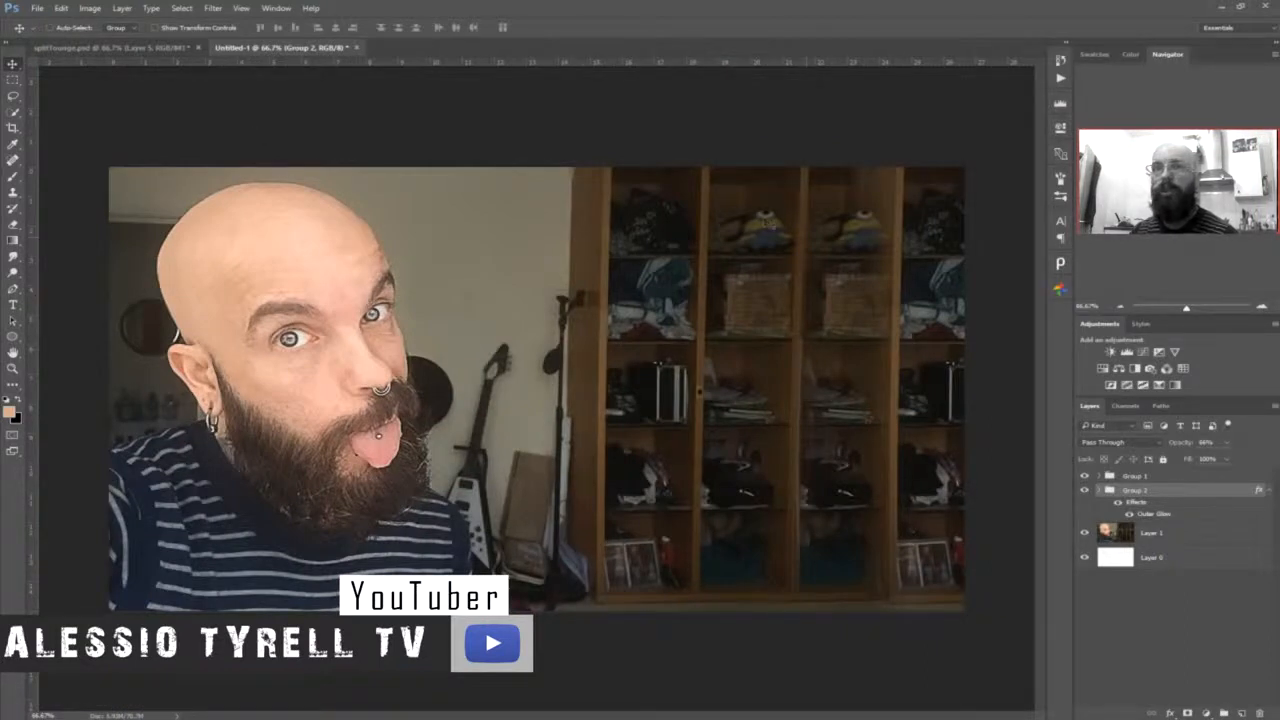
- Convert the portrait photo layer (Layer 1) to a smart object
click(1150, 535)
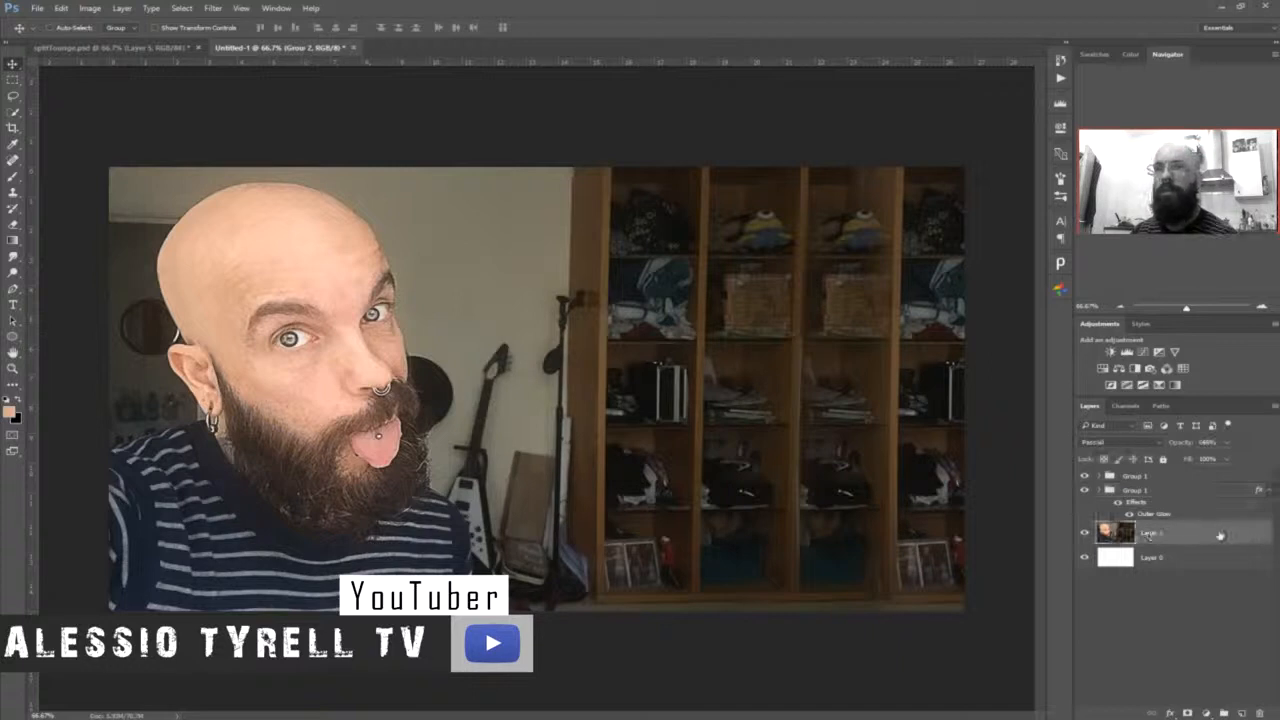
right_click(1219, 535)
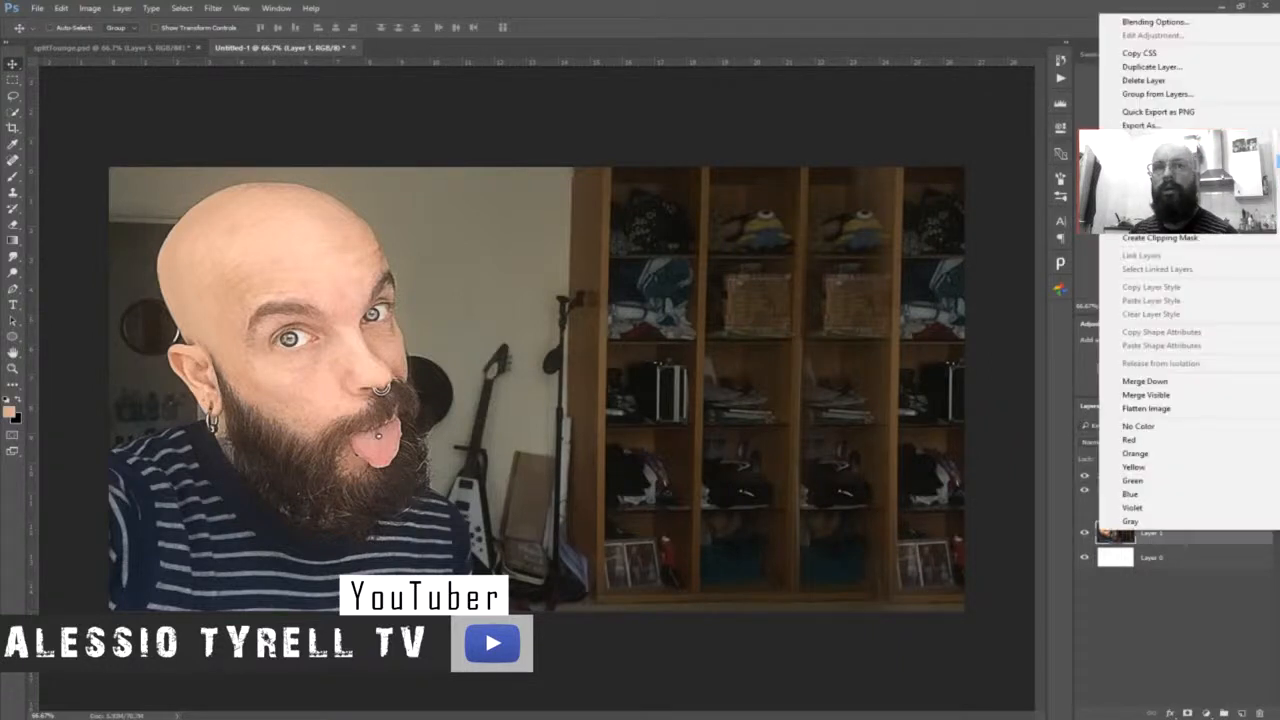
click(1180, 584)
right_click(1214, 537)
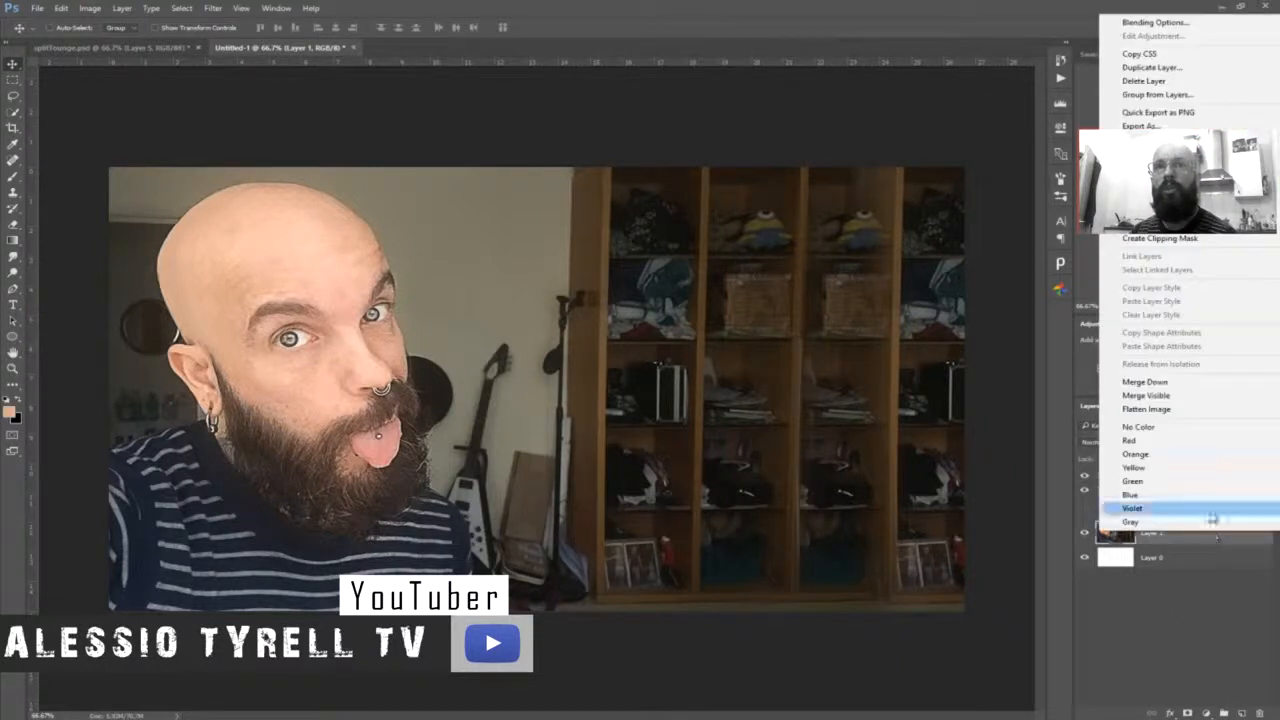
click(1160, 162)
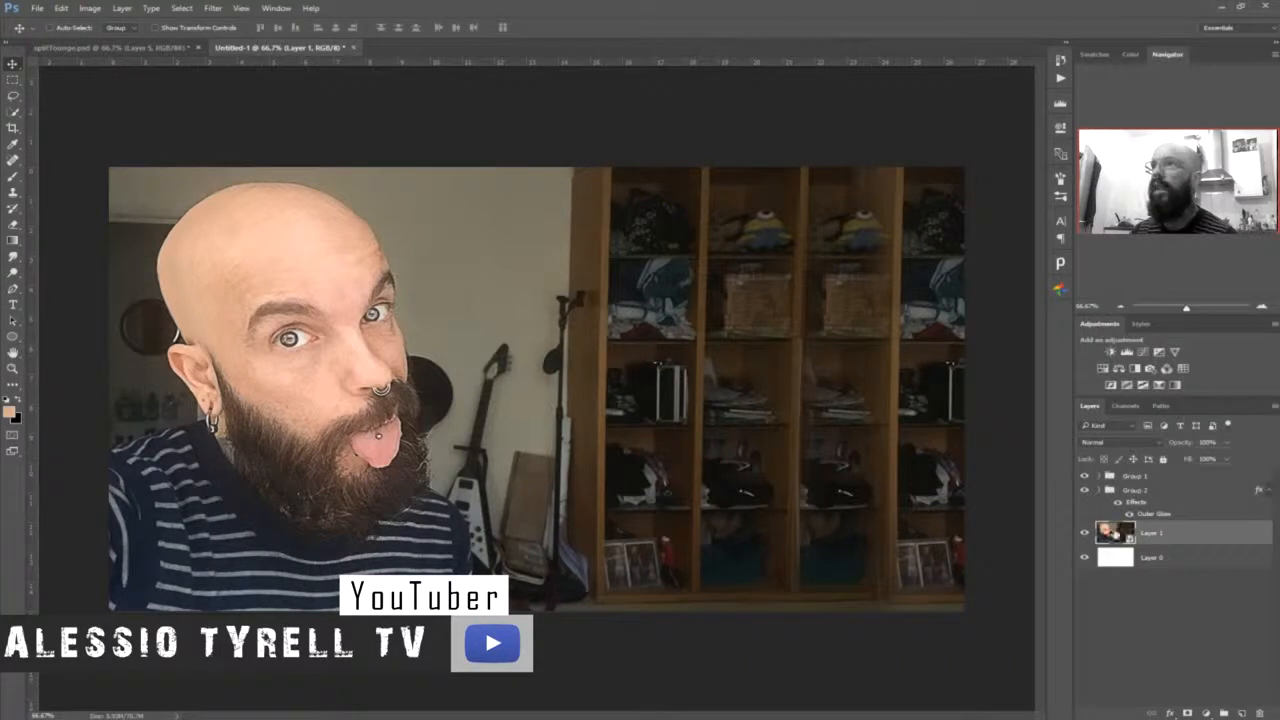
- Apply a Field Blur smart filter to the portrait layer and compare the photo with and without it
click(213, 8)
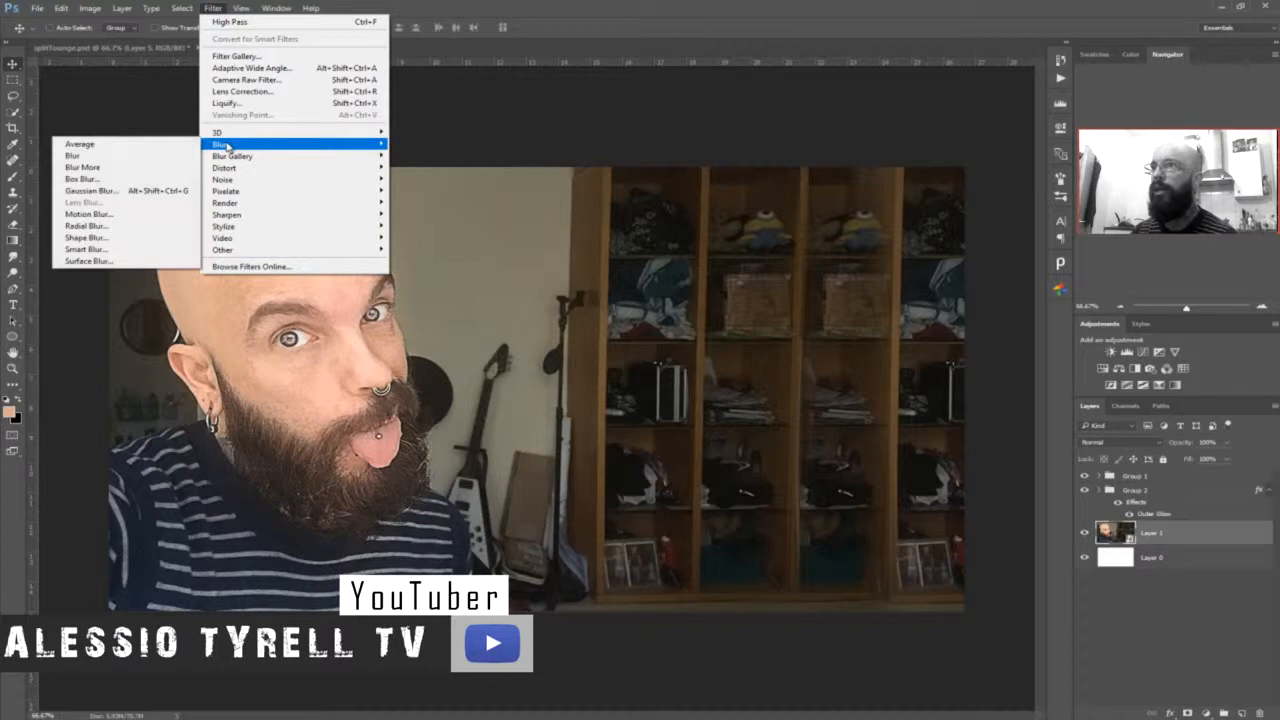
mouse_move(233, 160)
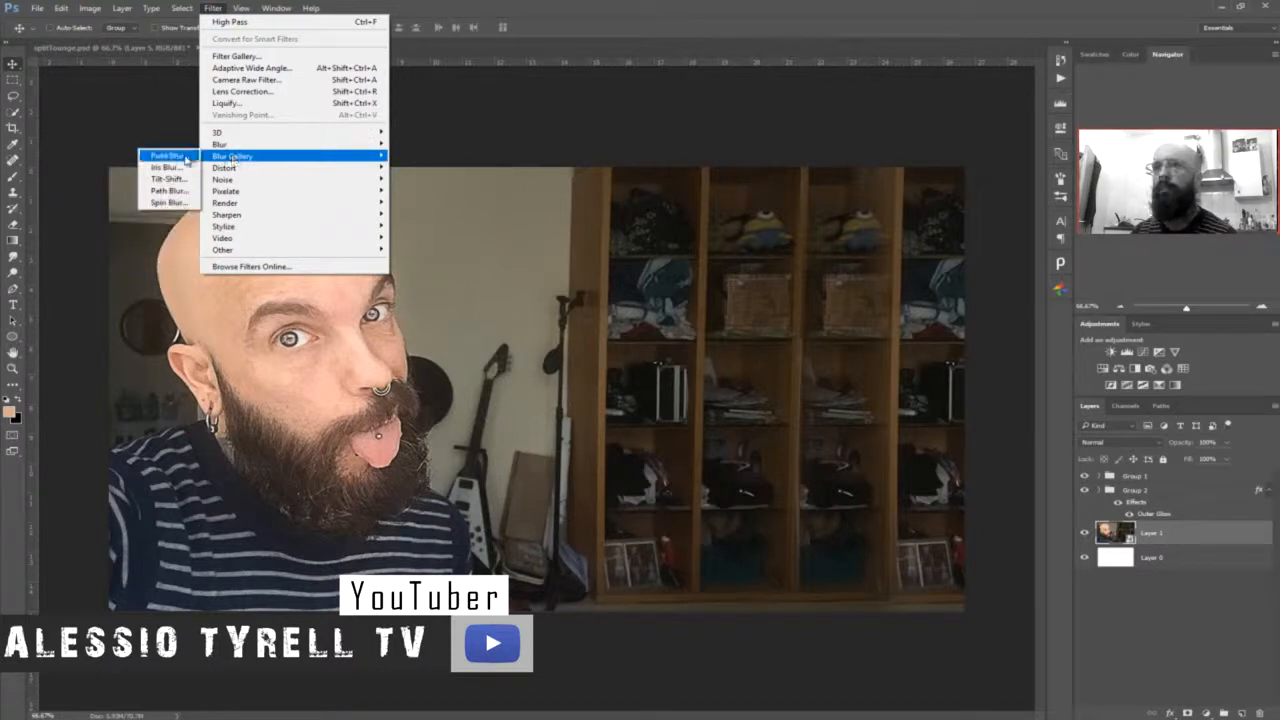
click(167, 156)
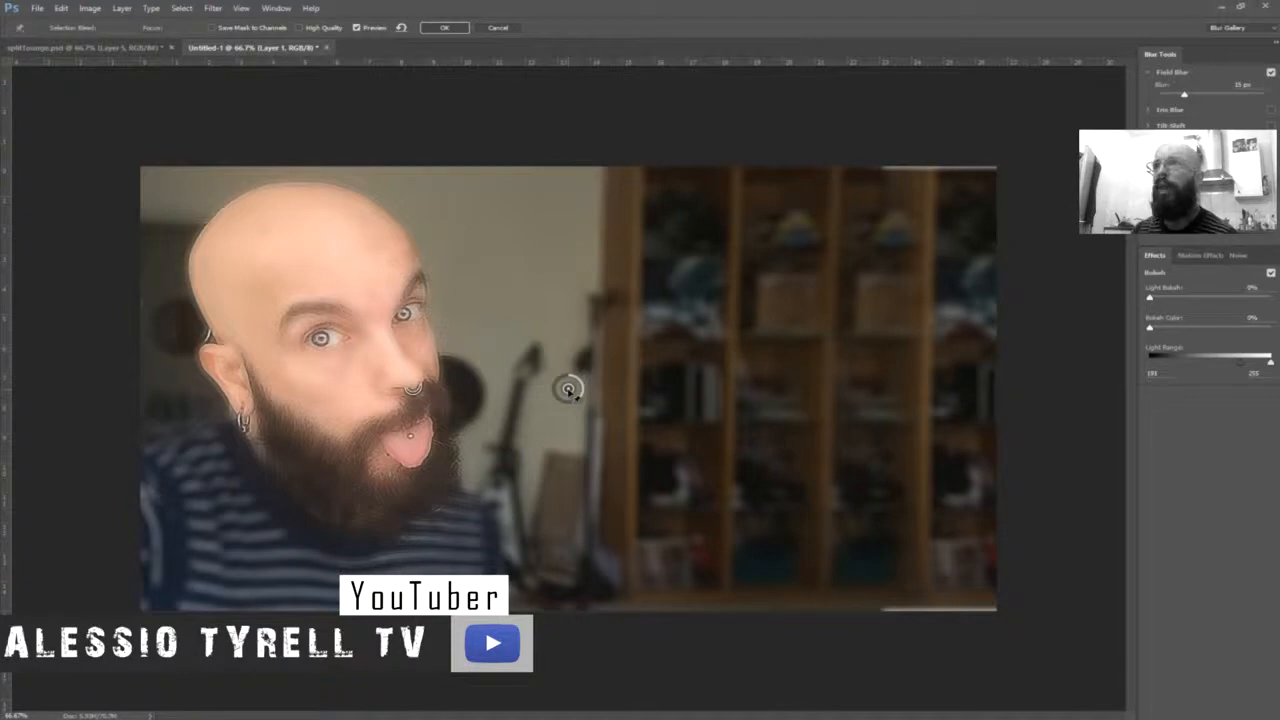
click(443, 27)
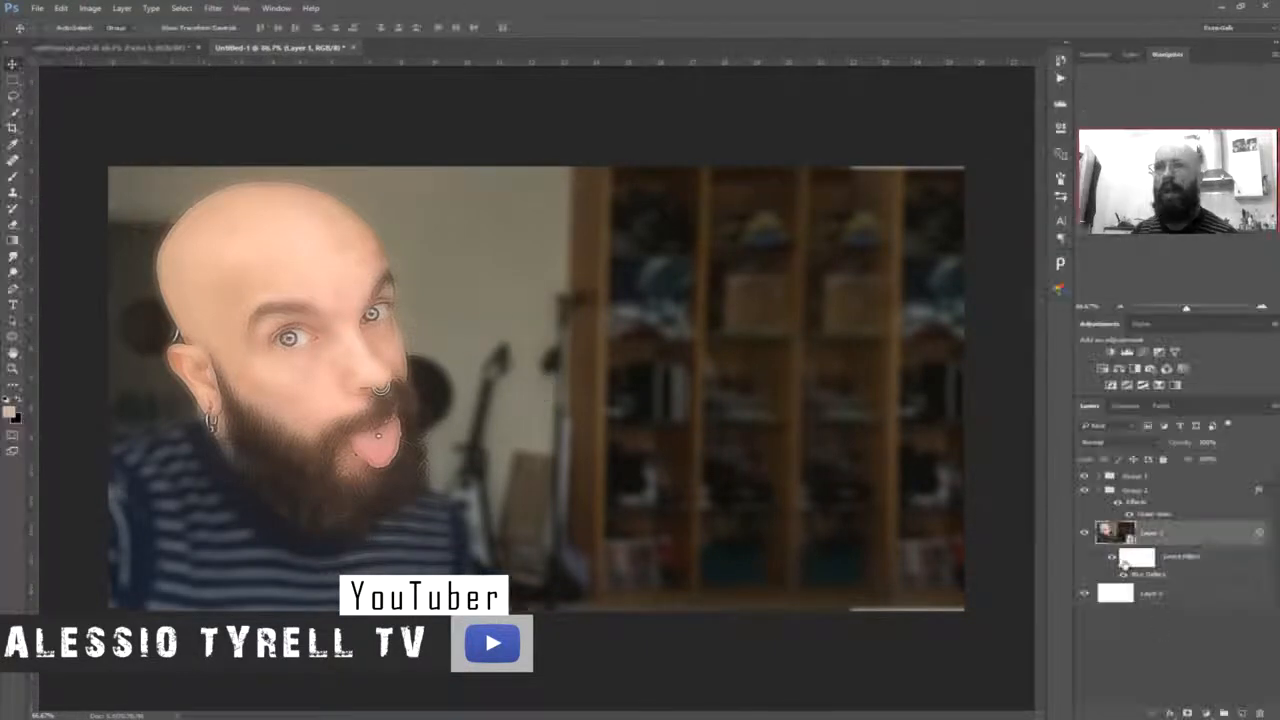
click(1123, 576)
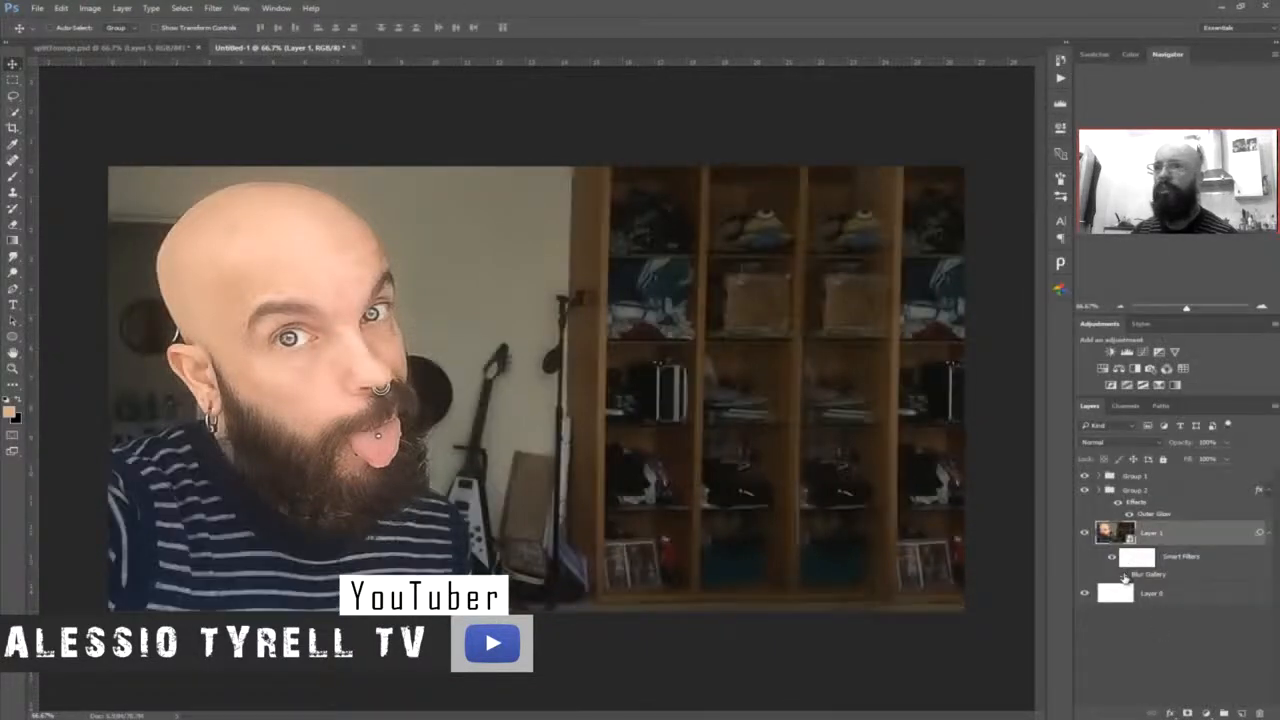
click(1123, 576)
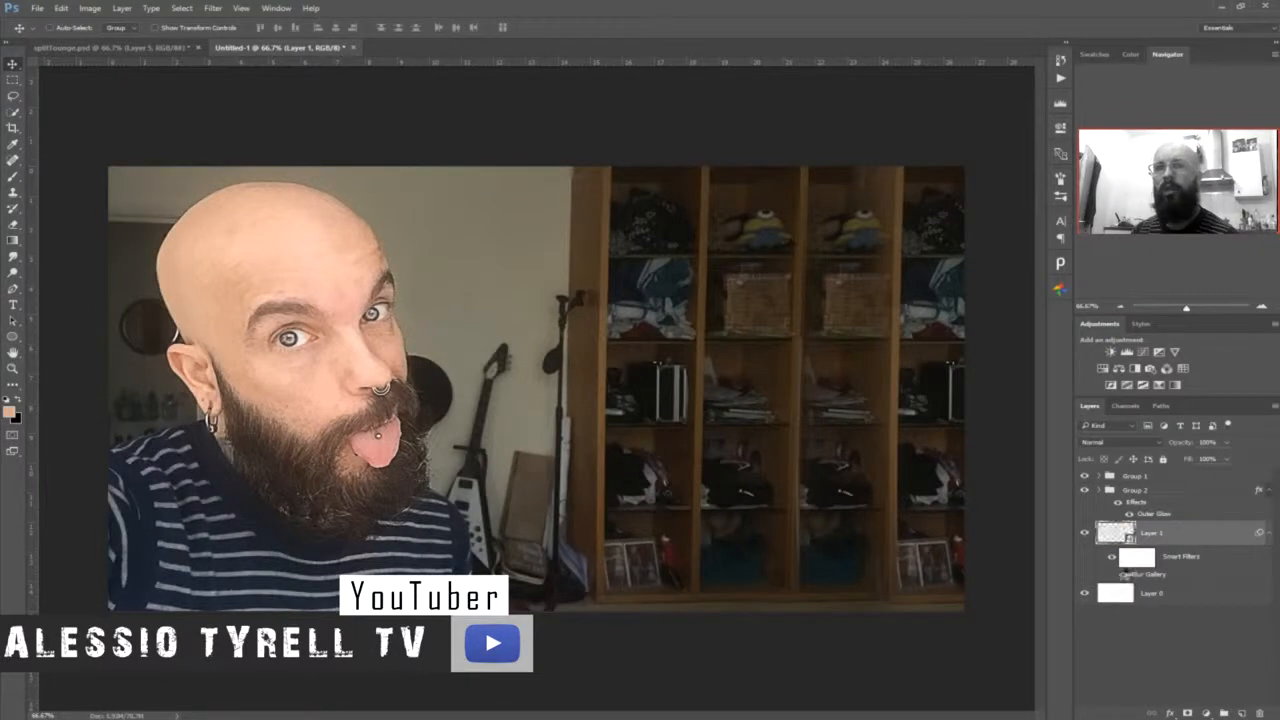
- Select the Blur Gallery filter mask with the Brush tool ready, try inverting it to black and restore it to white
click(1141, 560)
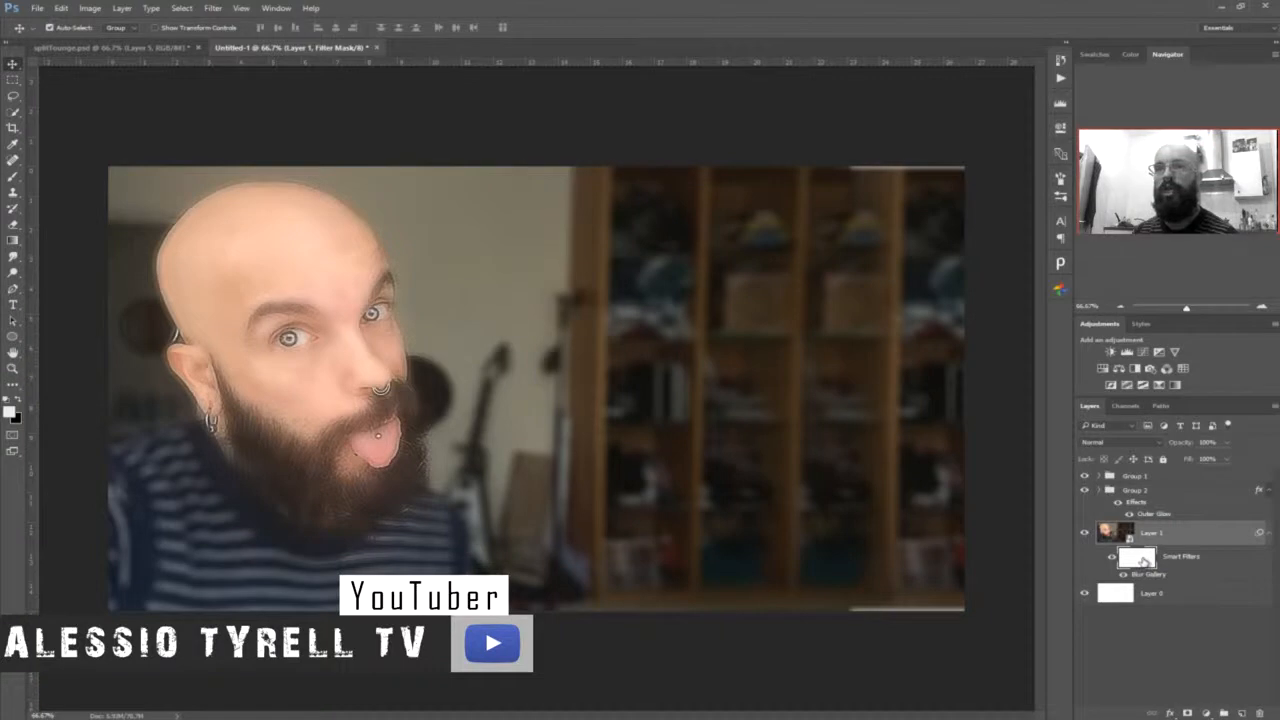
key(ctrl+i)
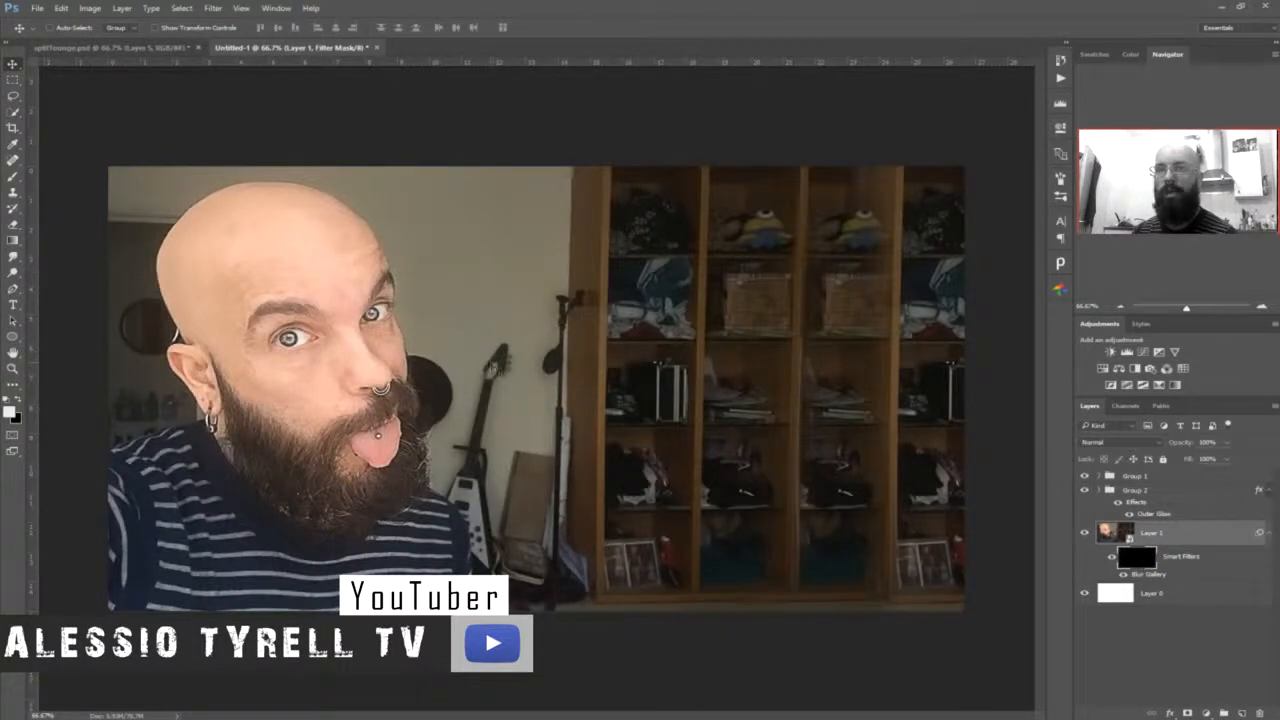
key(b)
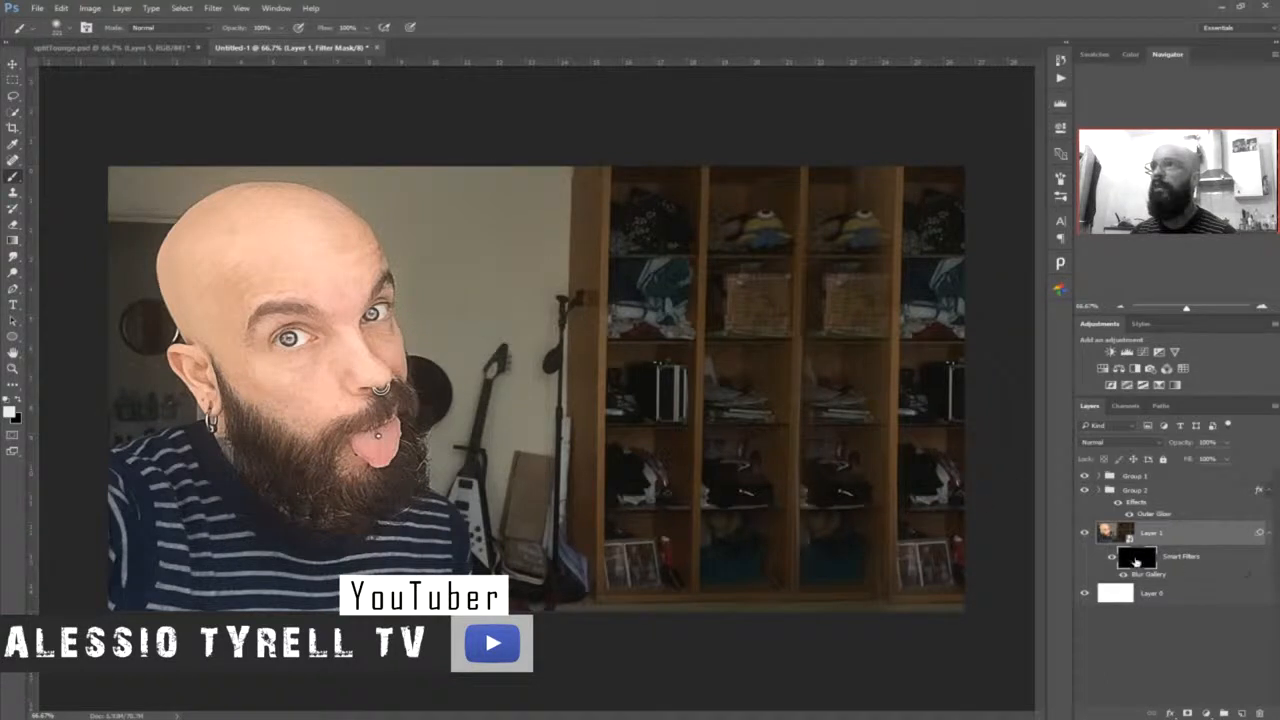
click(181, 8)
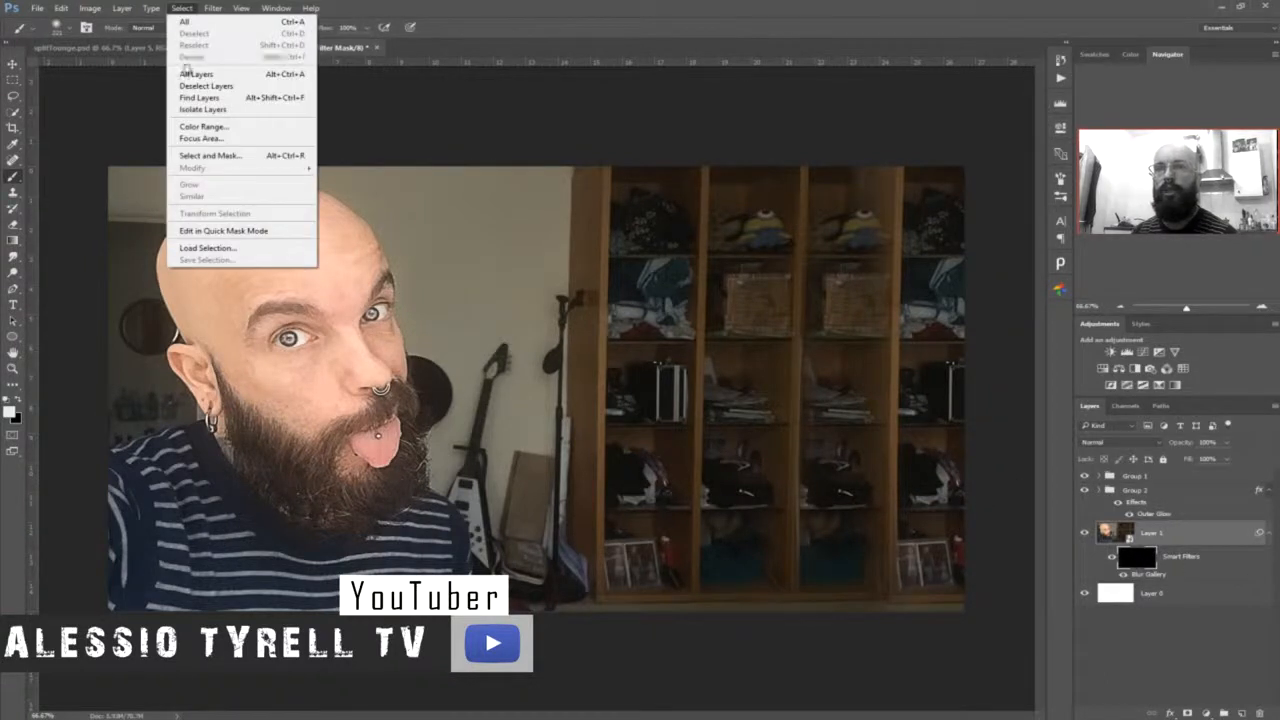
click(181, 8)
key(ctrl+i)
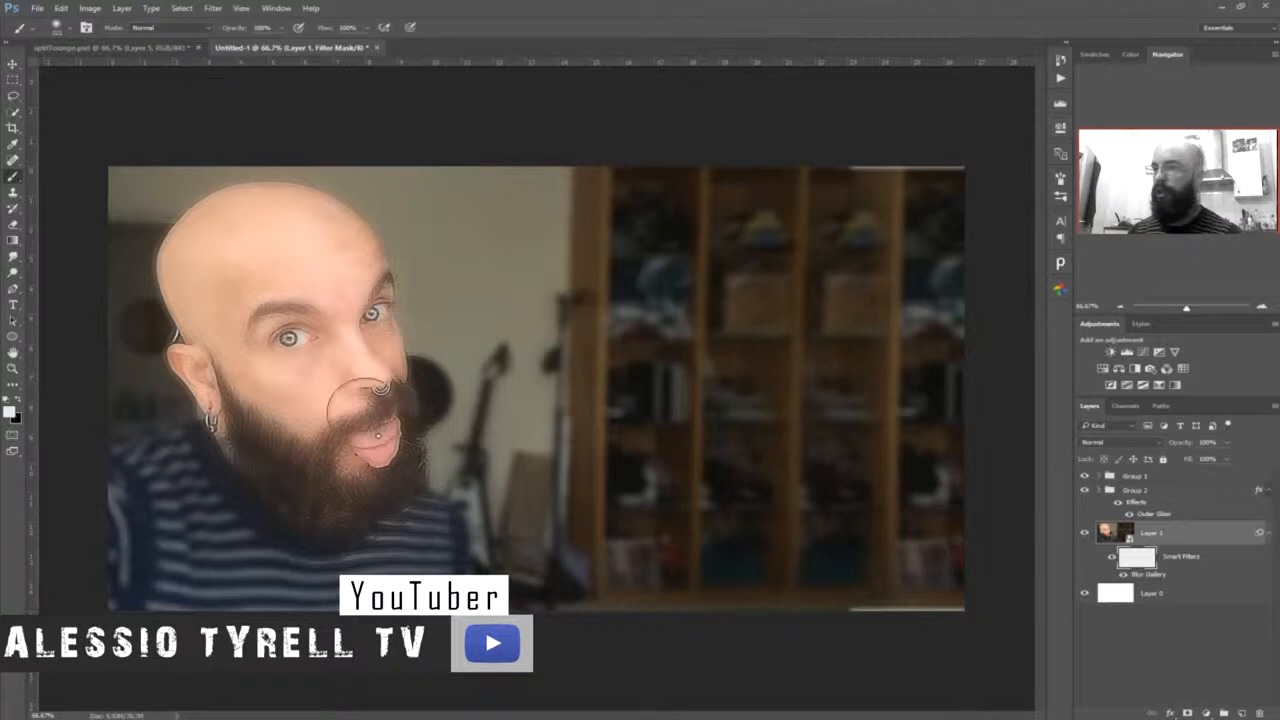
- Paint black over the man's head and body on the filter mask to keep him sharp against the blurred background
key(x)
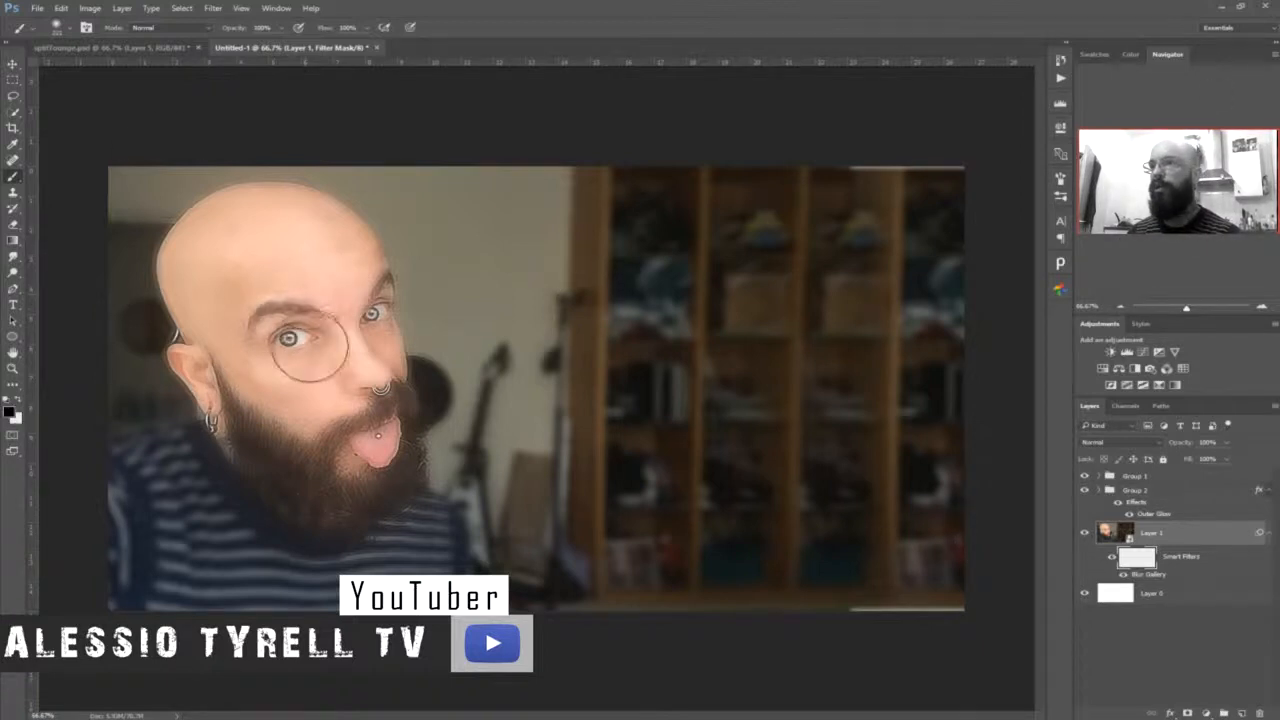
mouse_move(180, 467)
mouse_down()
mouse_move(142, 503)
mouse_move(262, 456)
mouse_move(152, 472)
mouse_move(116, 582)
mouse_move(452, 545)
mouse_move(400, 500)
mouse_up()
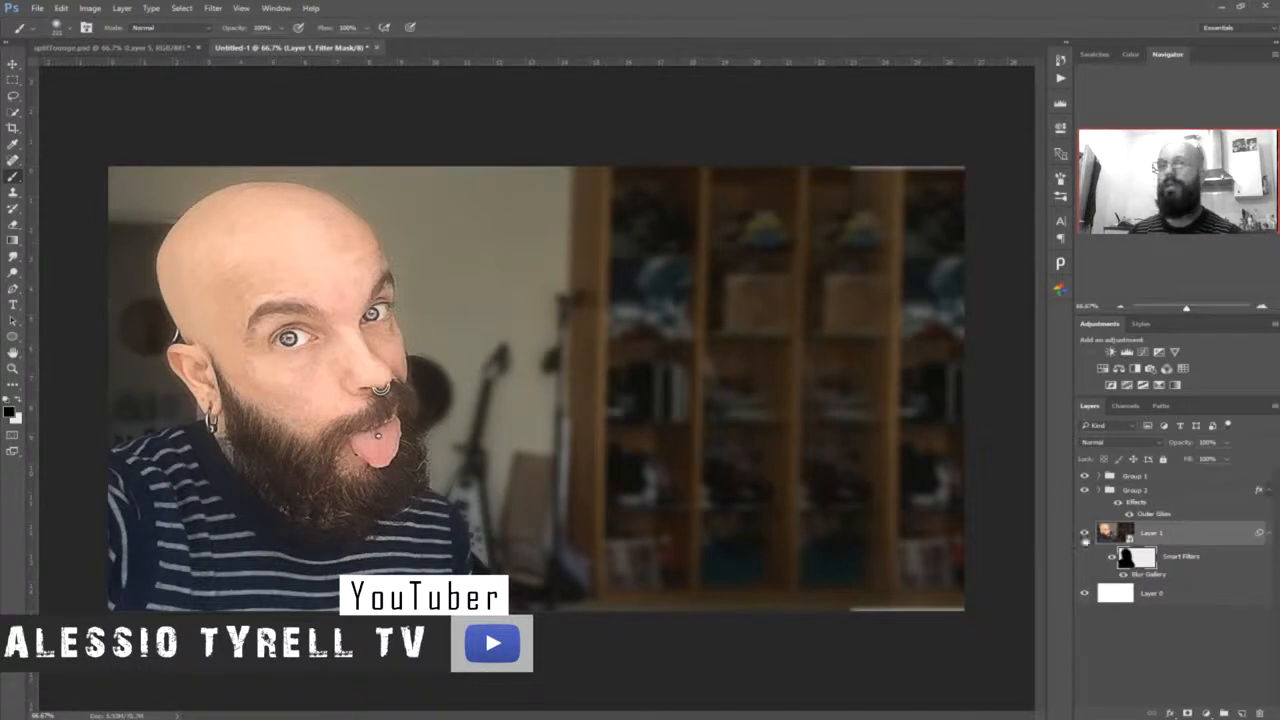
click(1084, 533)
click(1084, 533)
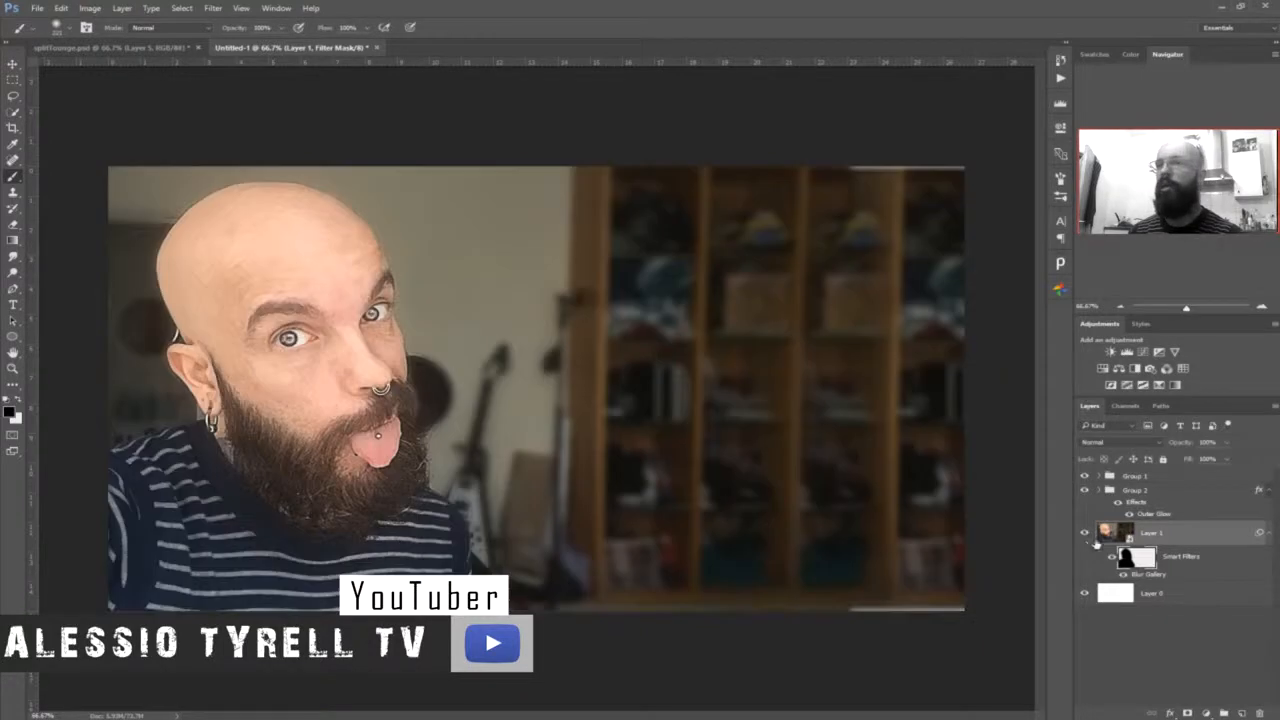
click(1136, 531)
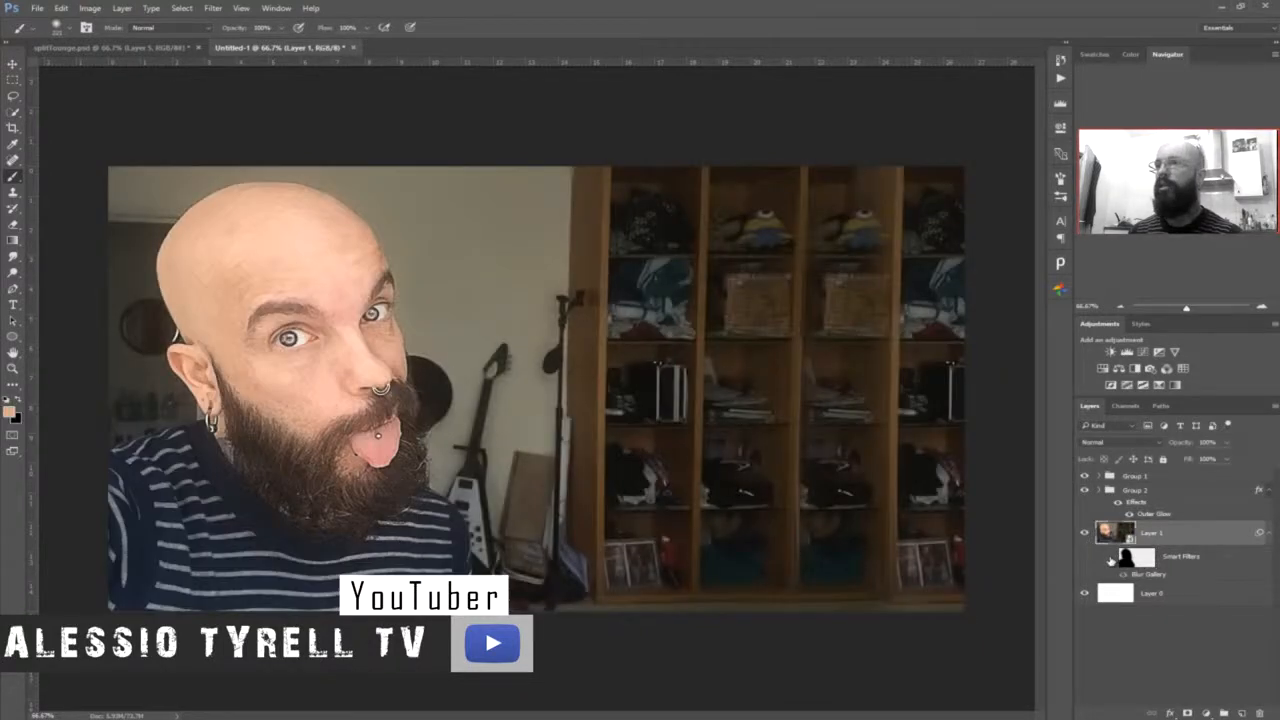
- Draw a rectangle about 1136 x 702 px from beside the face to the image's upper-right corner and fill it green
key(v)
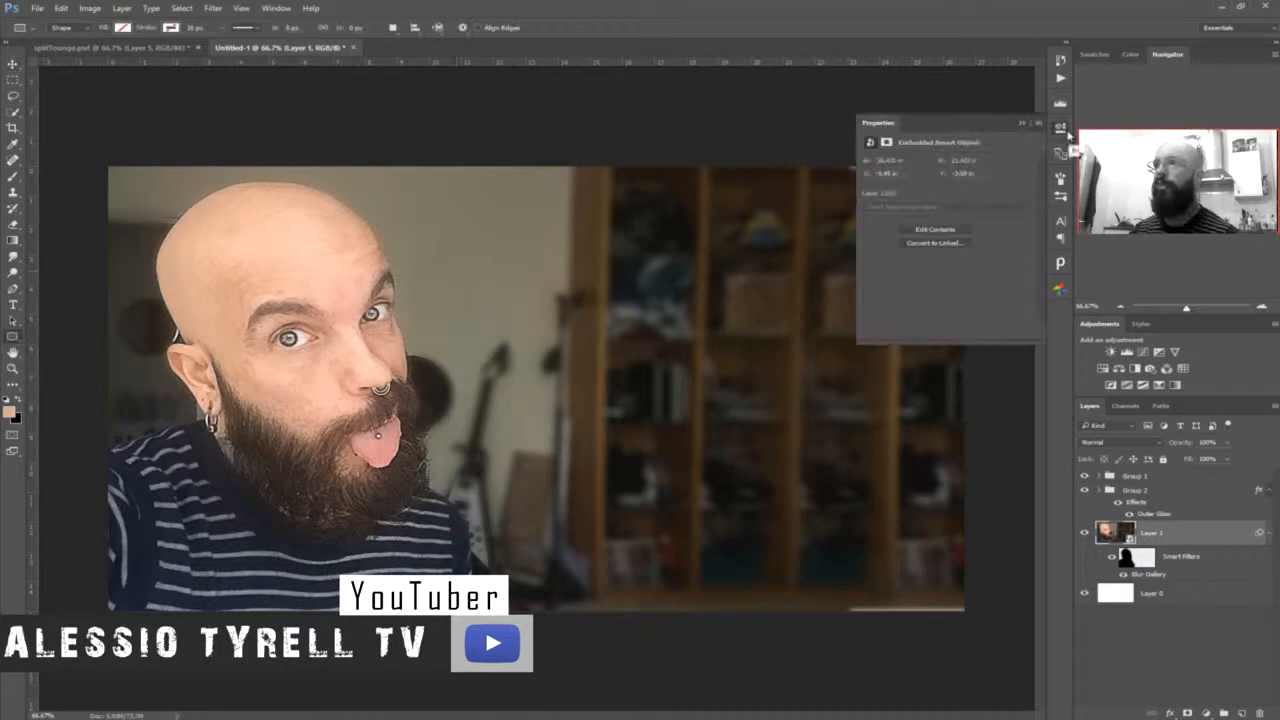
click(1067, 131)
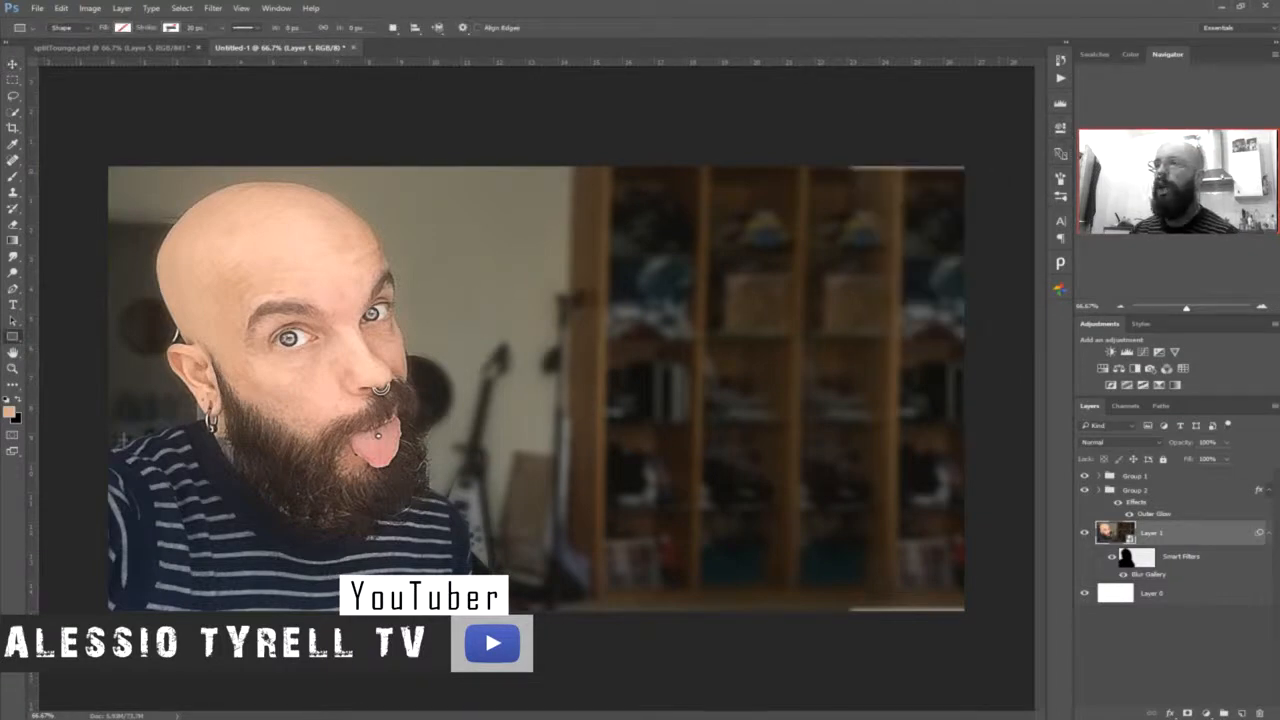
right_click(15, 340)
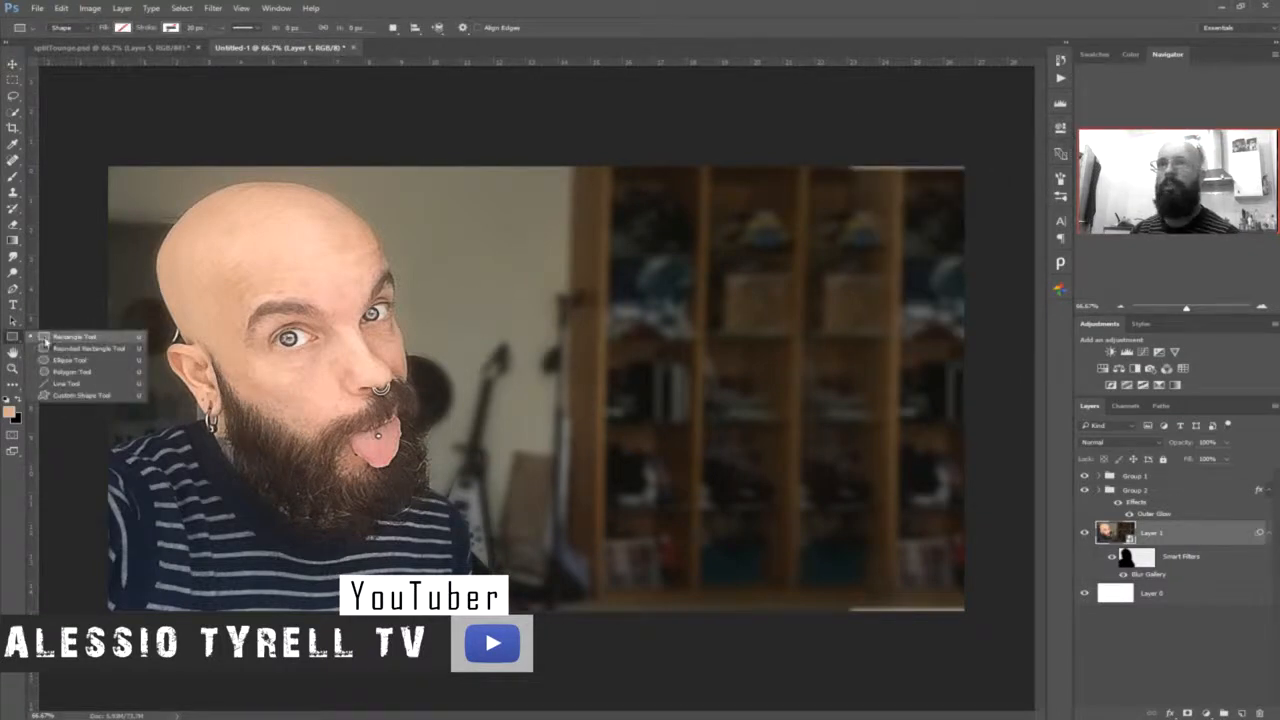
drag(954, 176, 449, 464)
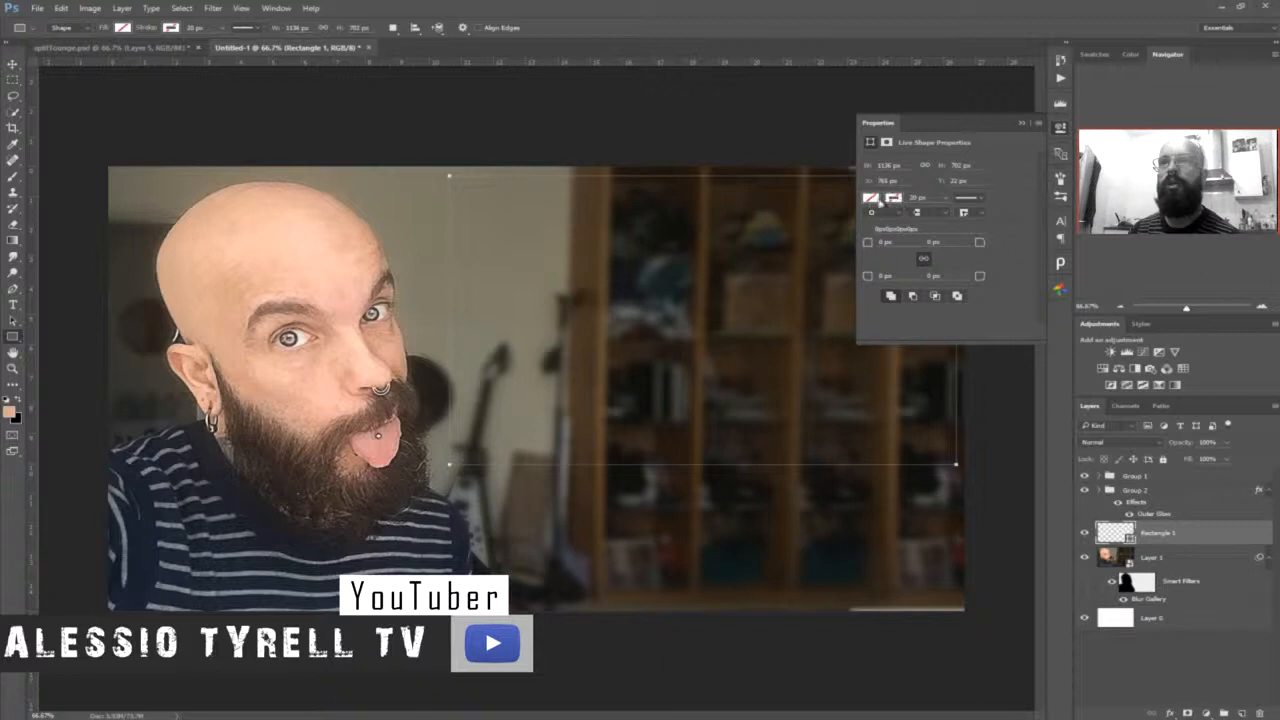
click(870, 199)
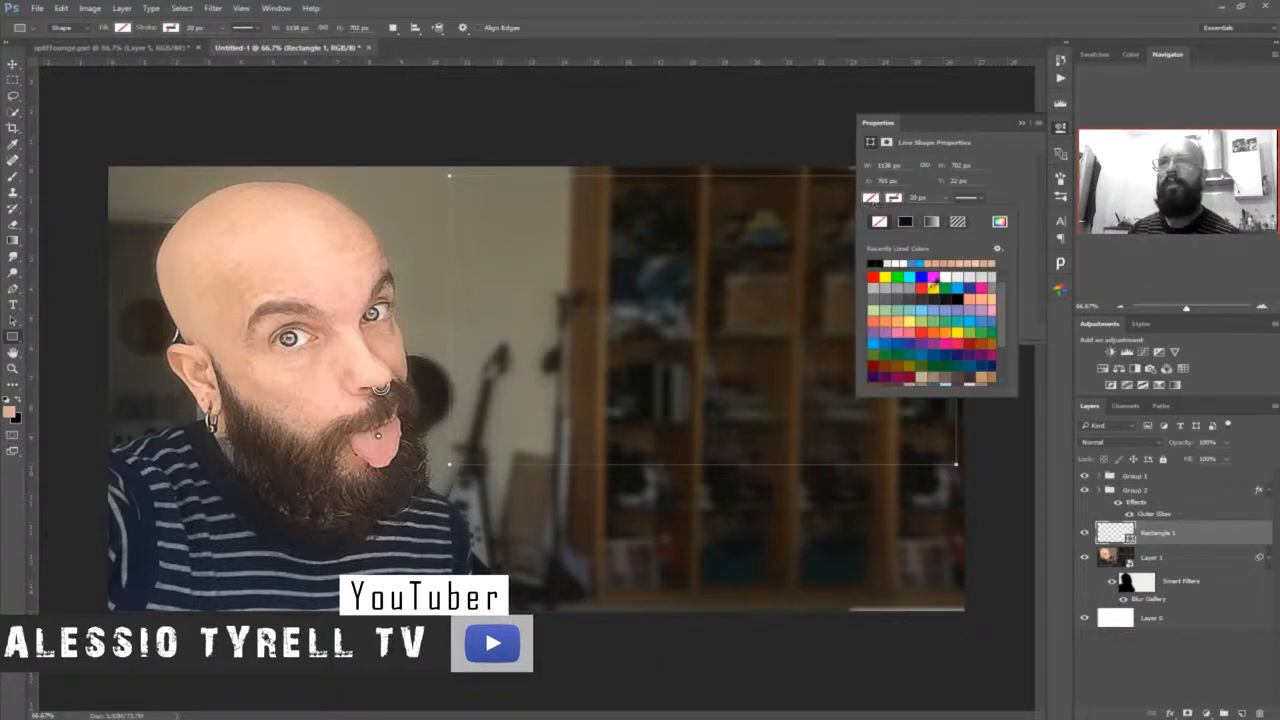
click(910, 276)
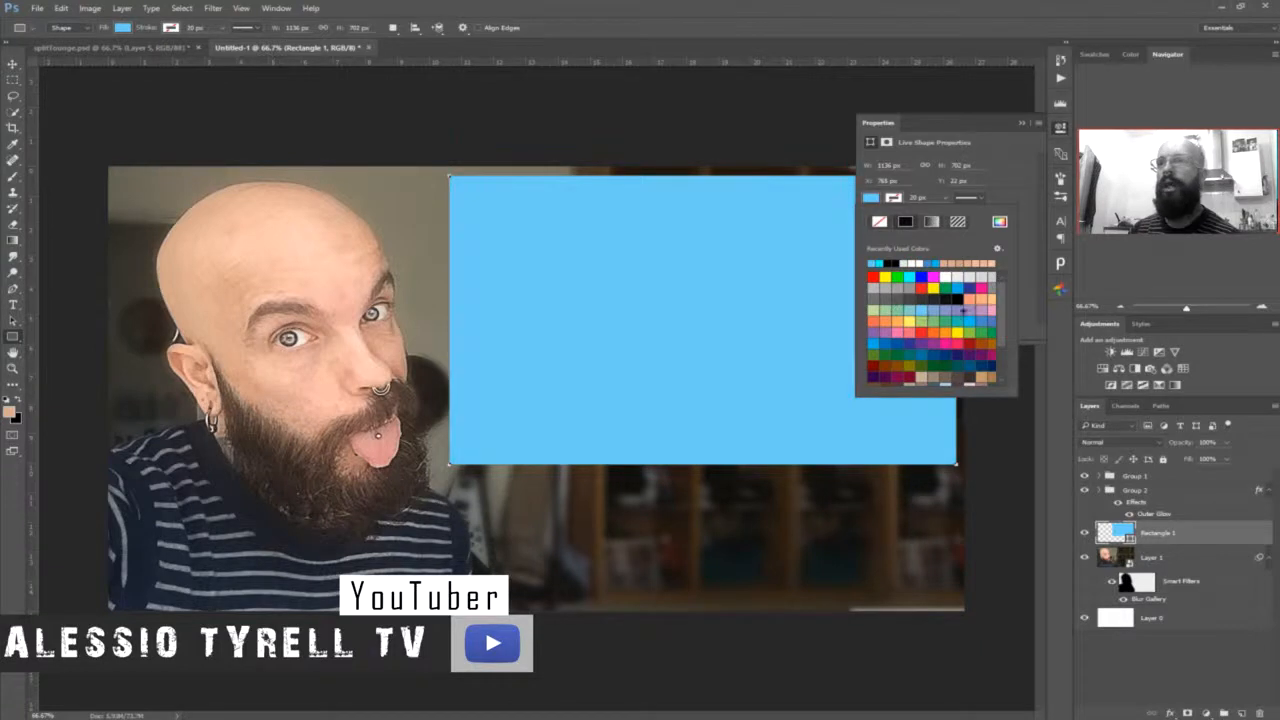
click(971, 330)
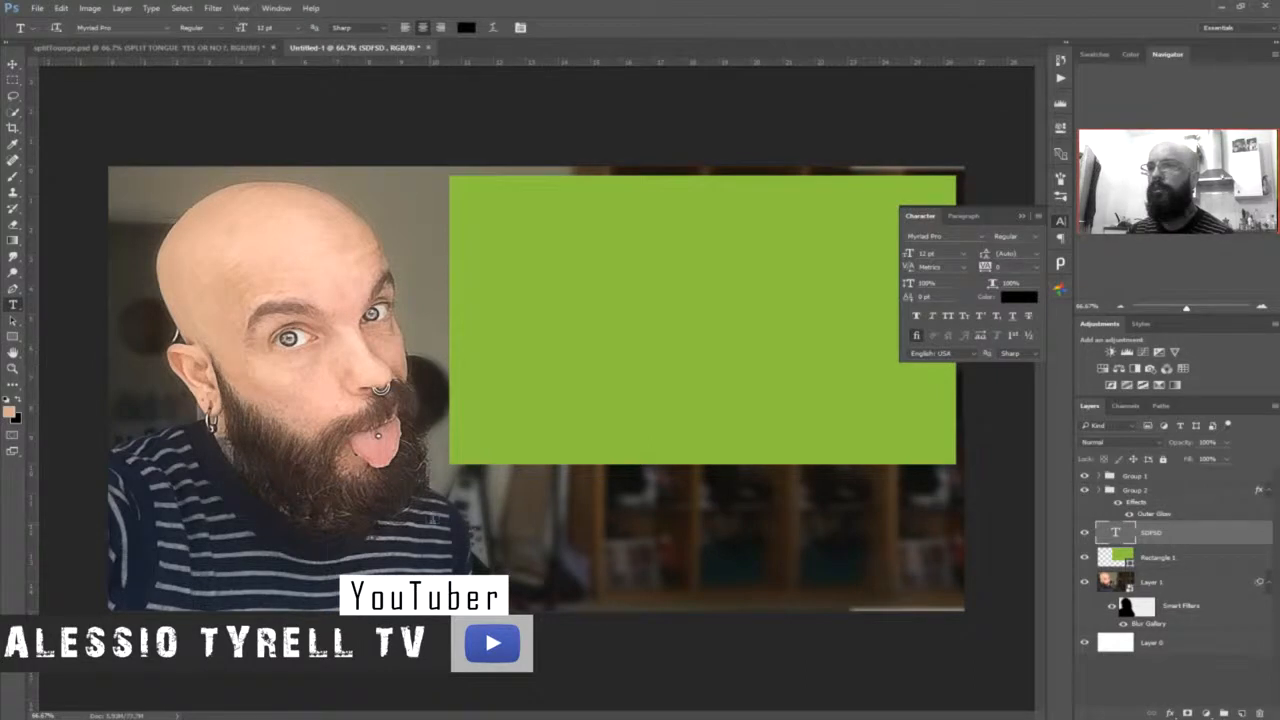
- Start a new text layer over the man's chest with a 200 pt font size and white text colour
click(435, 528)
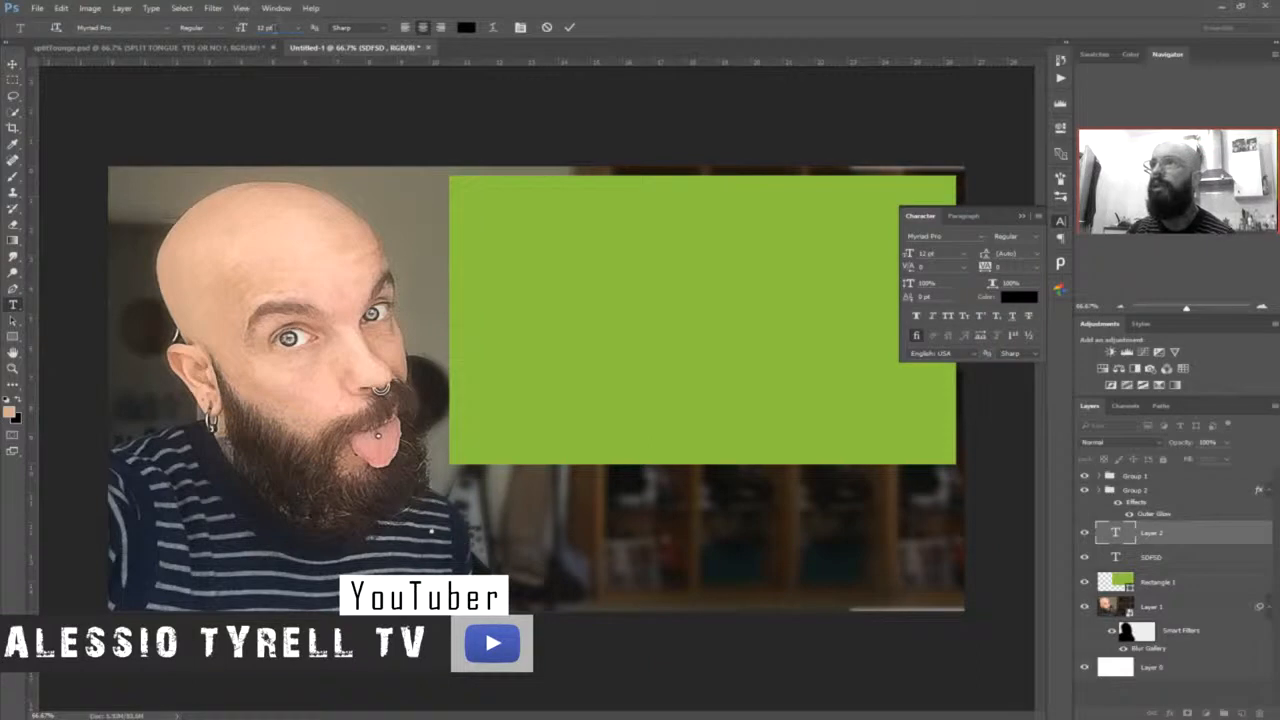
text(200)
key(Return)
click(466, 27)
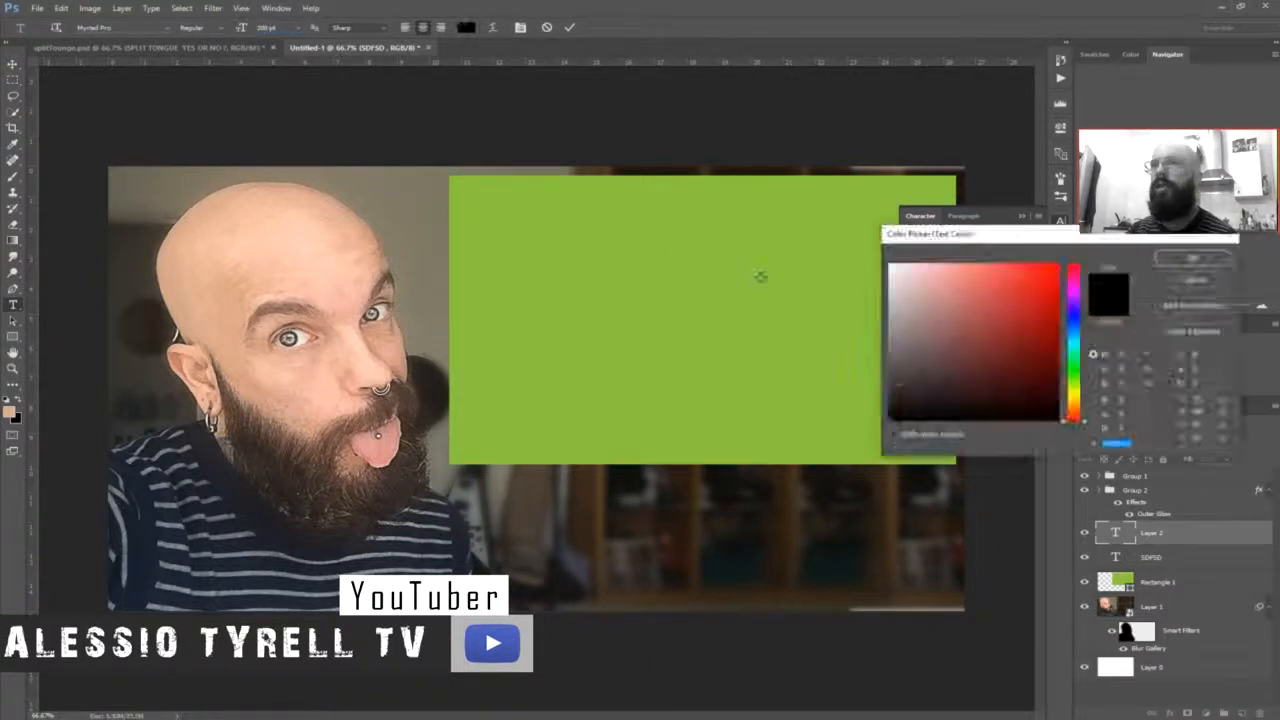
text(STUN)
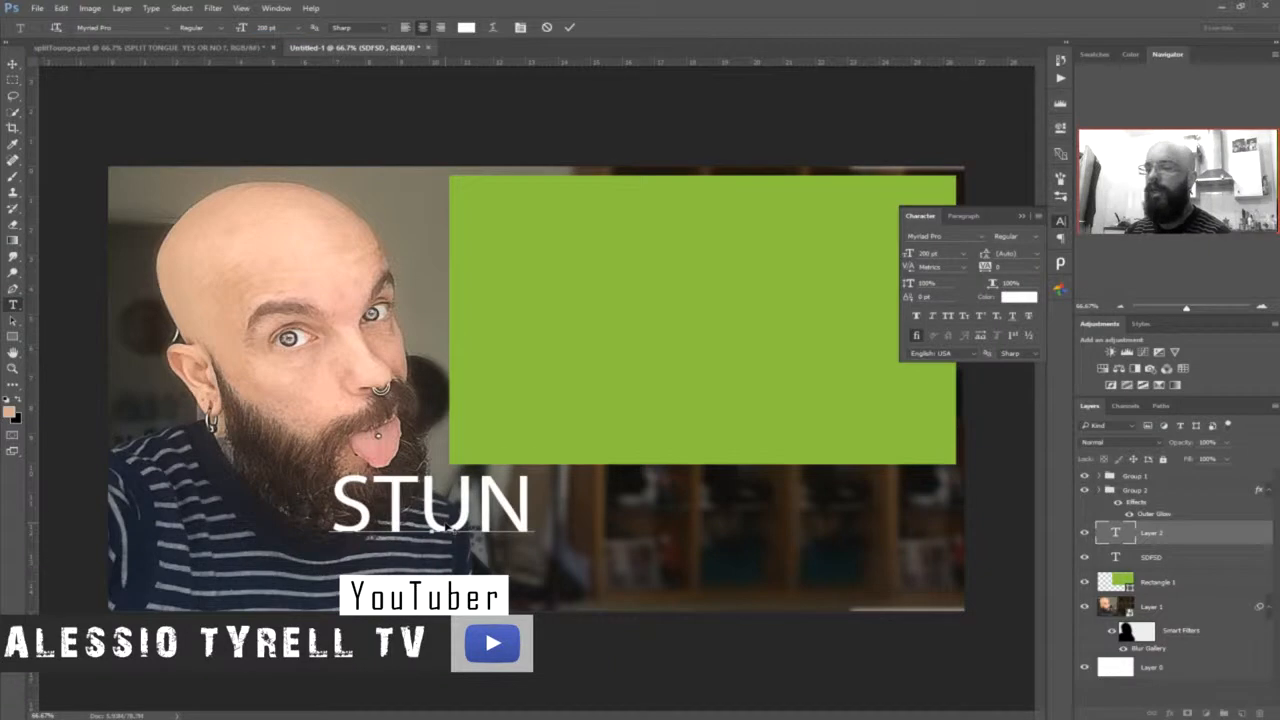
key(ctrl+a)
key(BackSpace)
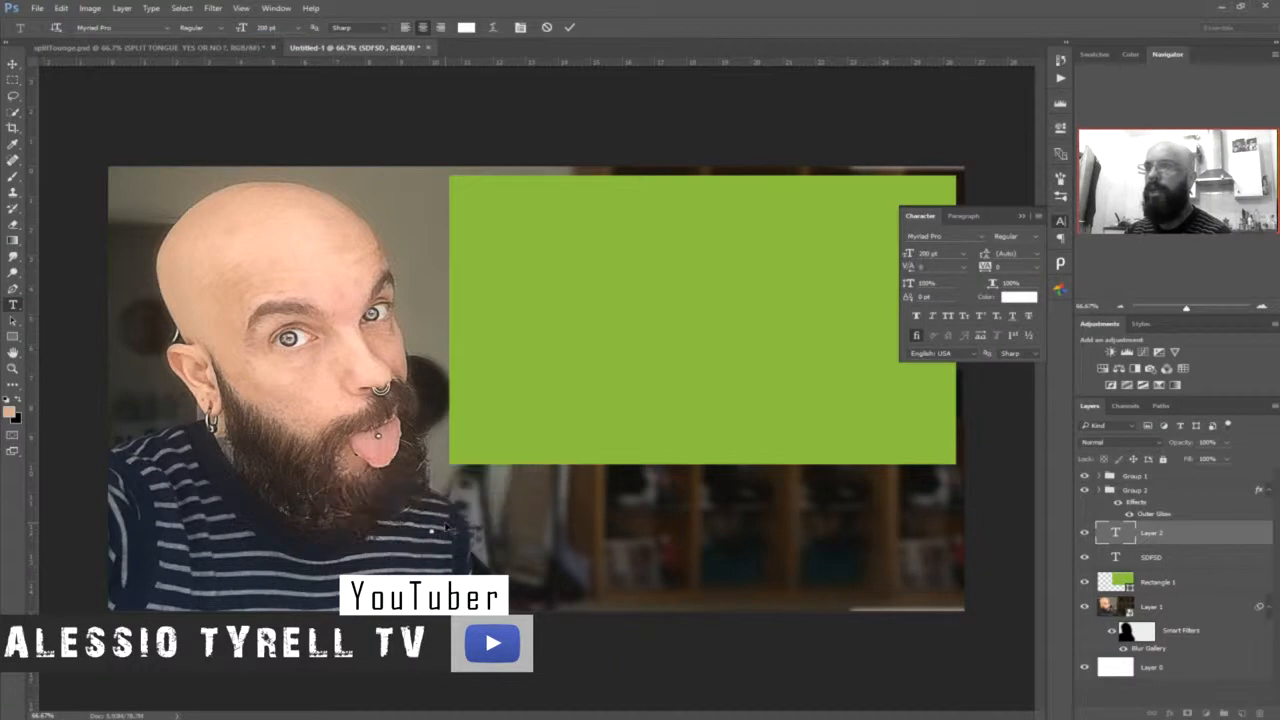
text(STUNING)
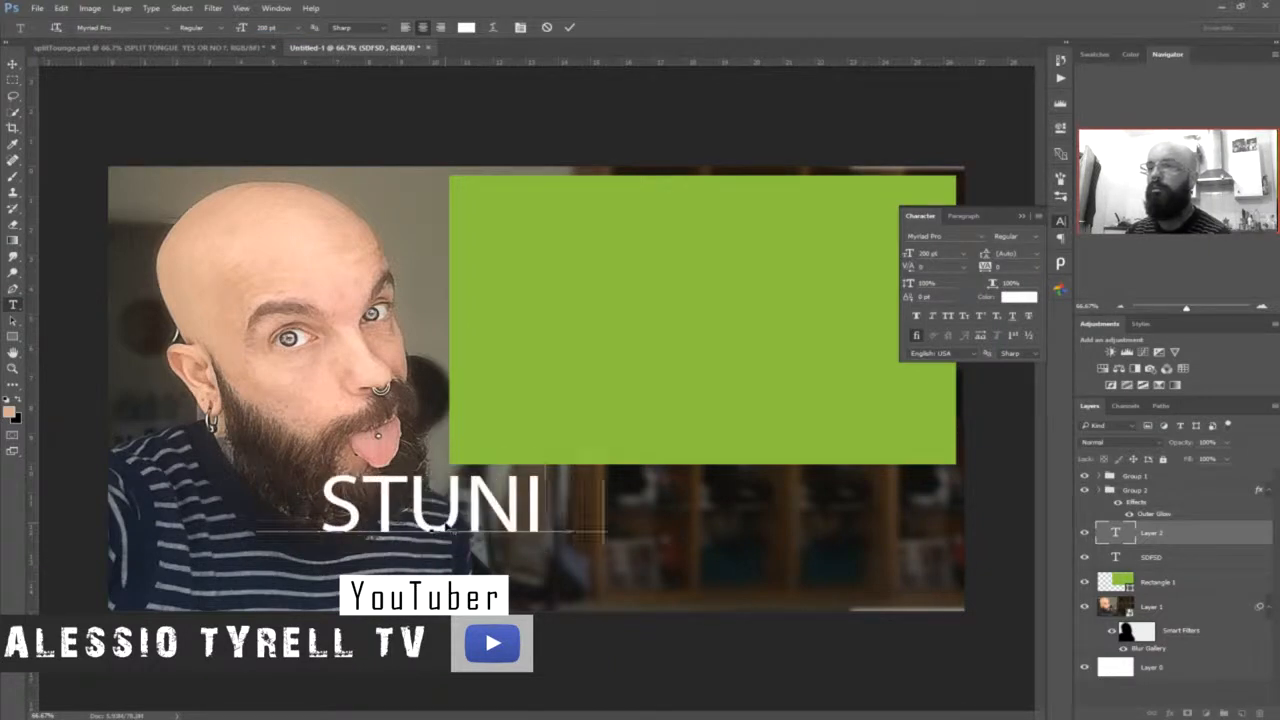
key(BackSpace)
key(BackSpace)
key(BackSpace)
key(BackSpace)
key(BackSpace)
key(BackSpace)
key(BackSpace)
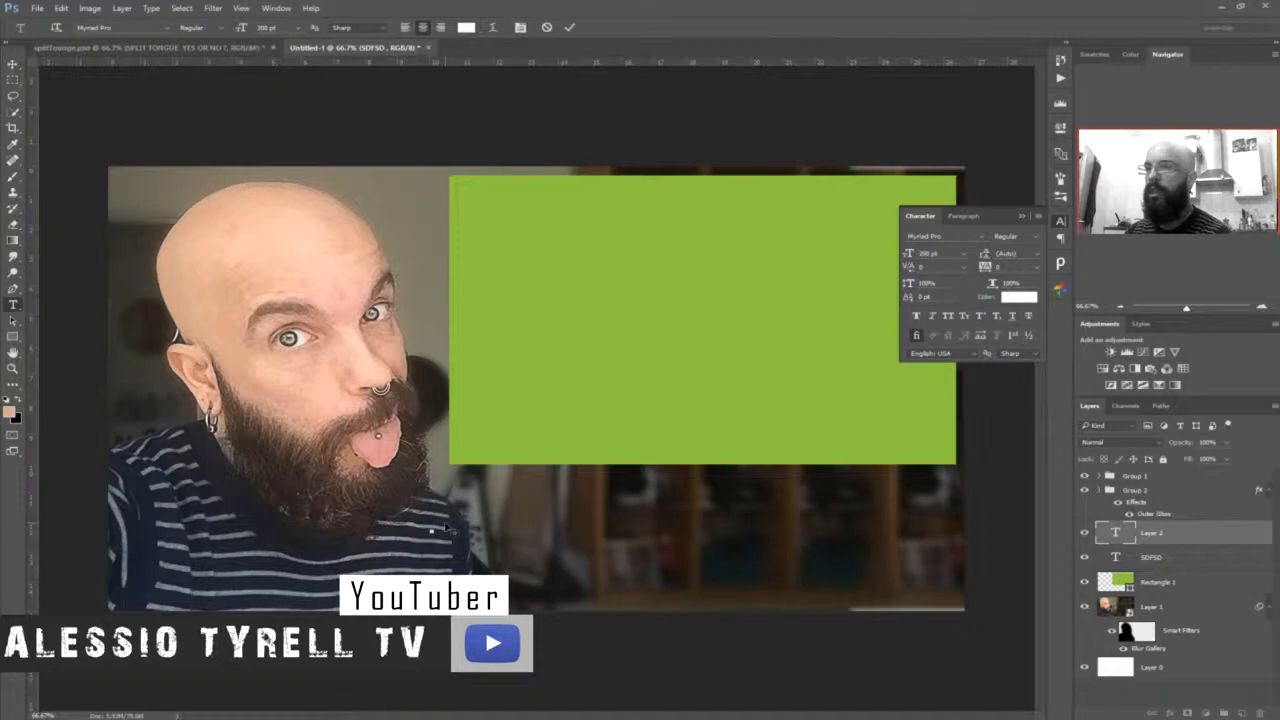
text(STUNIN)
key(BackSpace)
key(ctrl+a)
key(BackSpace)
- Enter STUNNING and THUMBNAIL on two lines in the new text layer
text(STU)
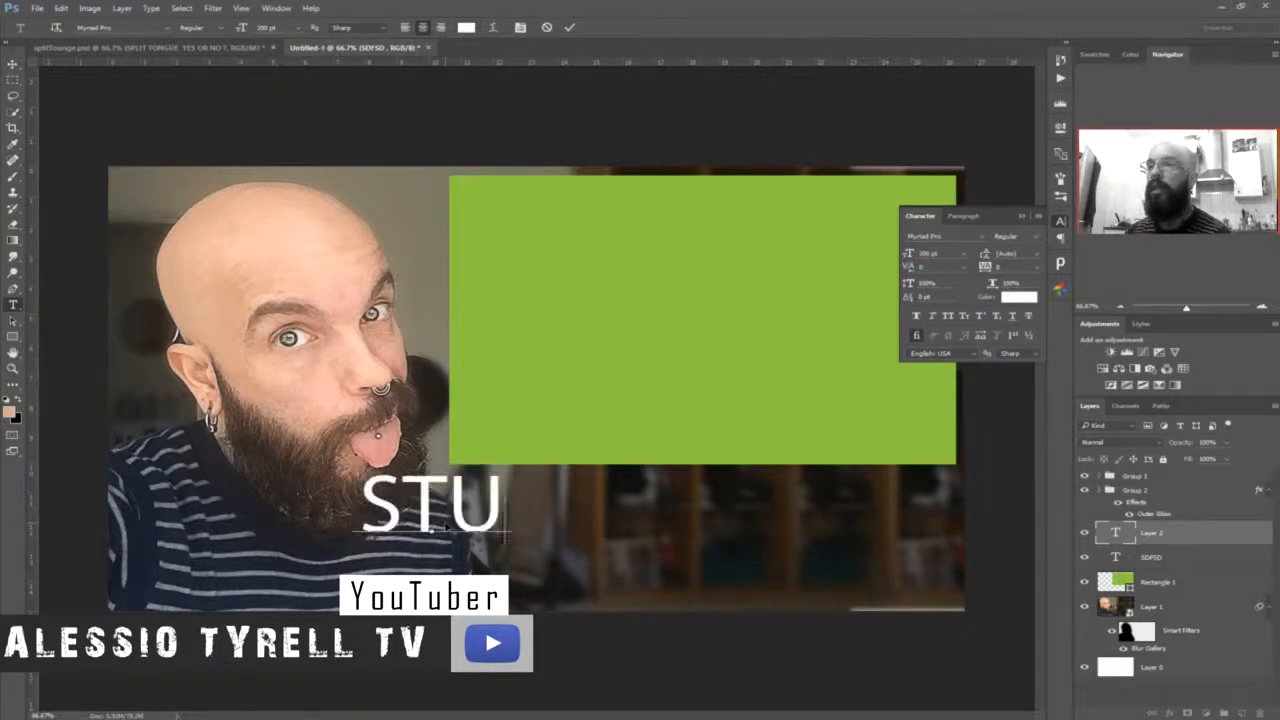
text(NNING)
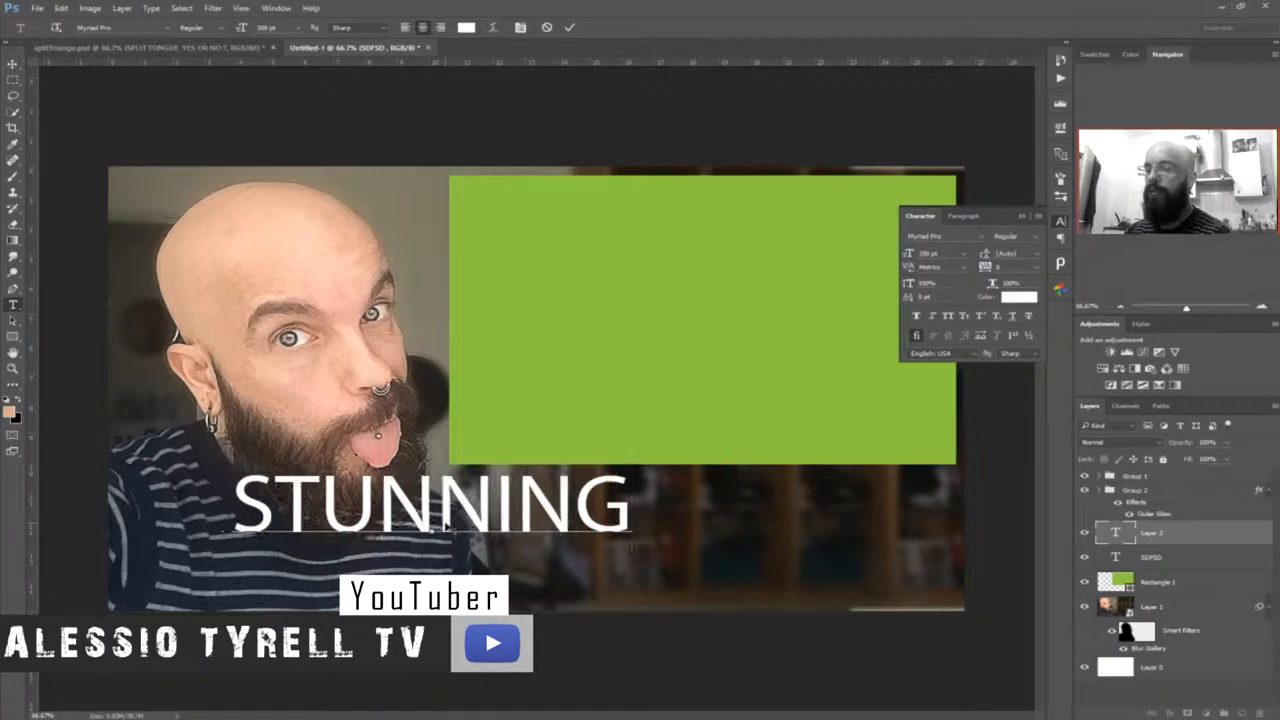
key(Return)
text(THUMBNAIL)
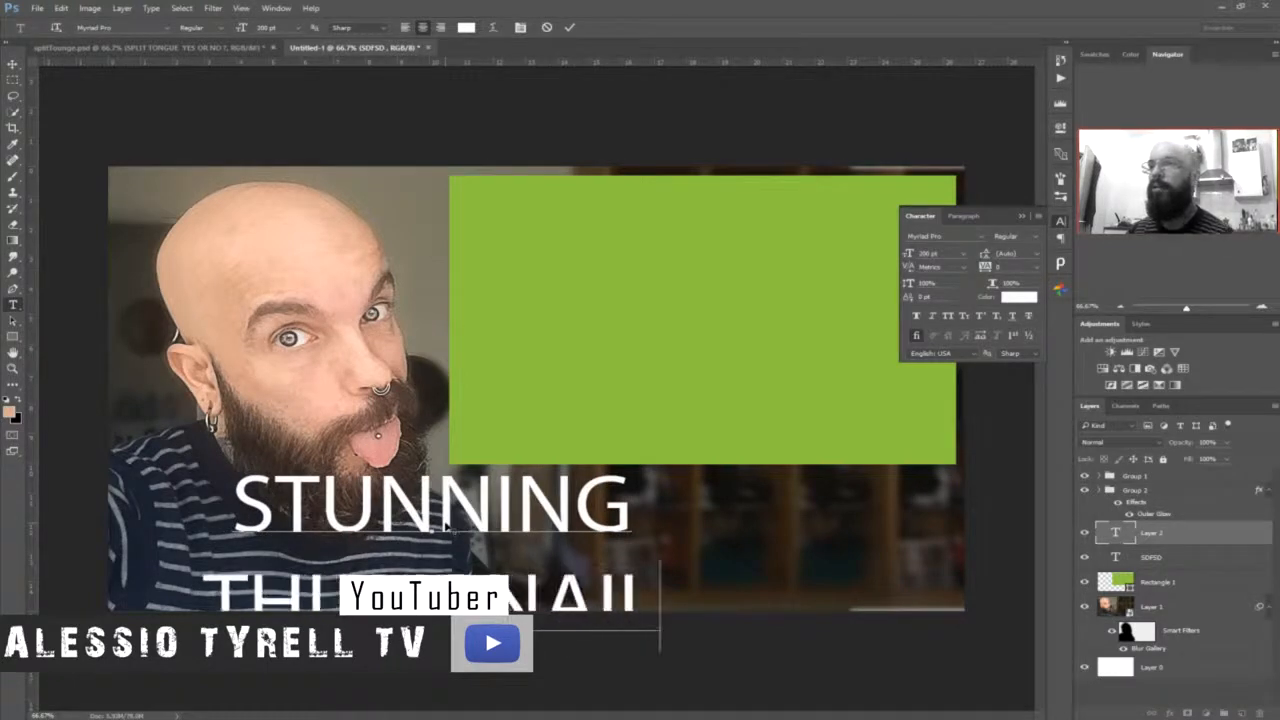
- Move the STUNNING THUMBNAIL text onto the green rectangle and commit the text edit
drag(356, 270, 618, 71)
drag(586, 209, 588, 196)
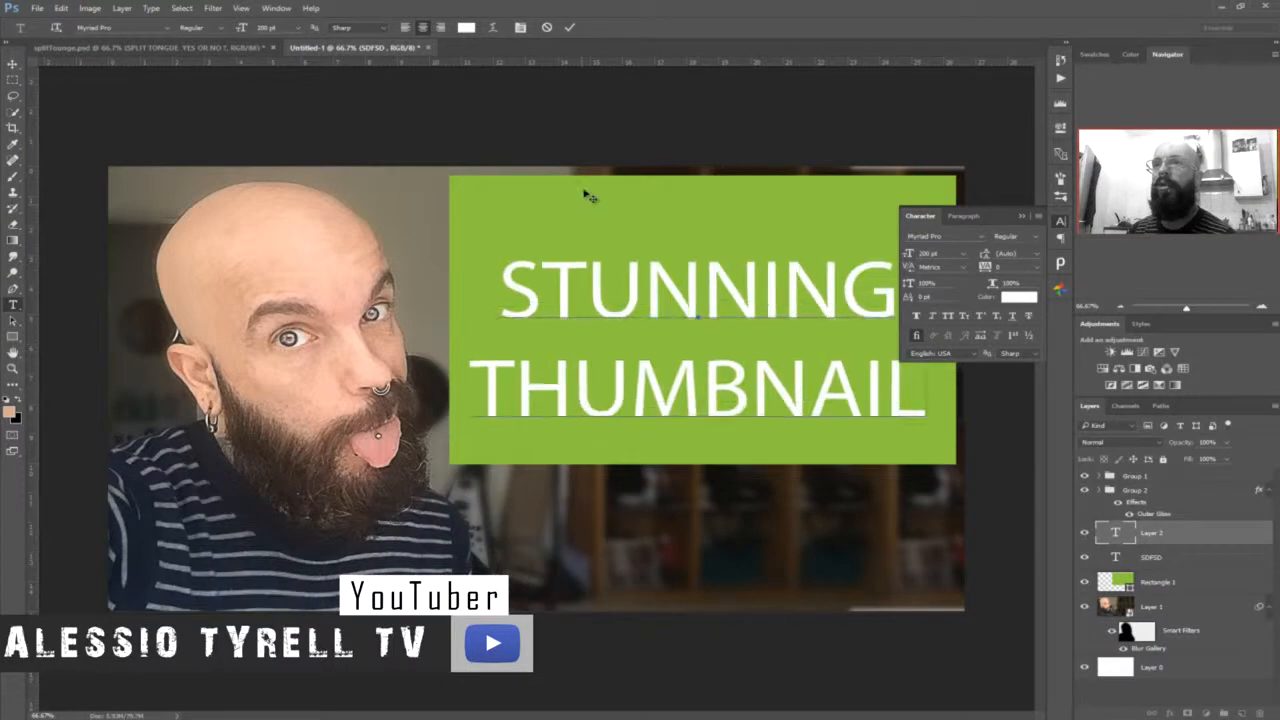
key(ctrl+a)
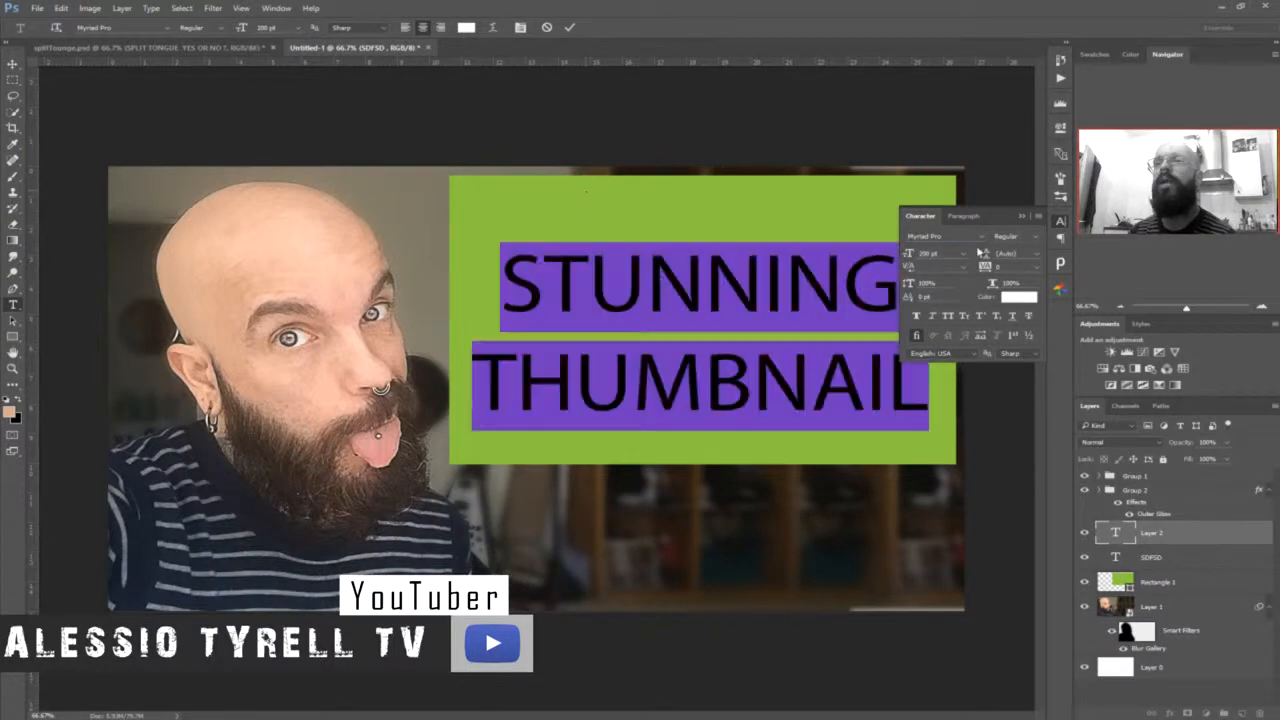
click(1060, 224)
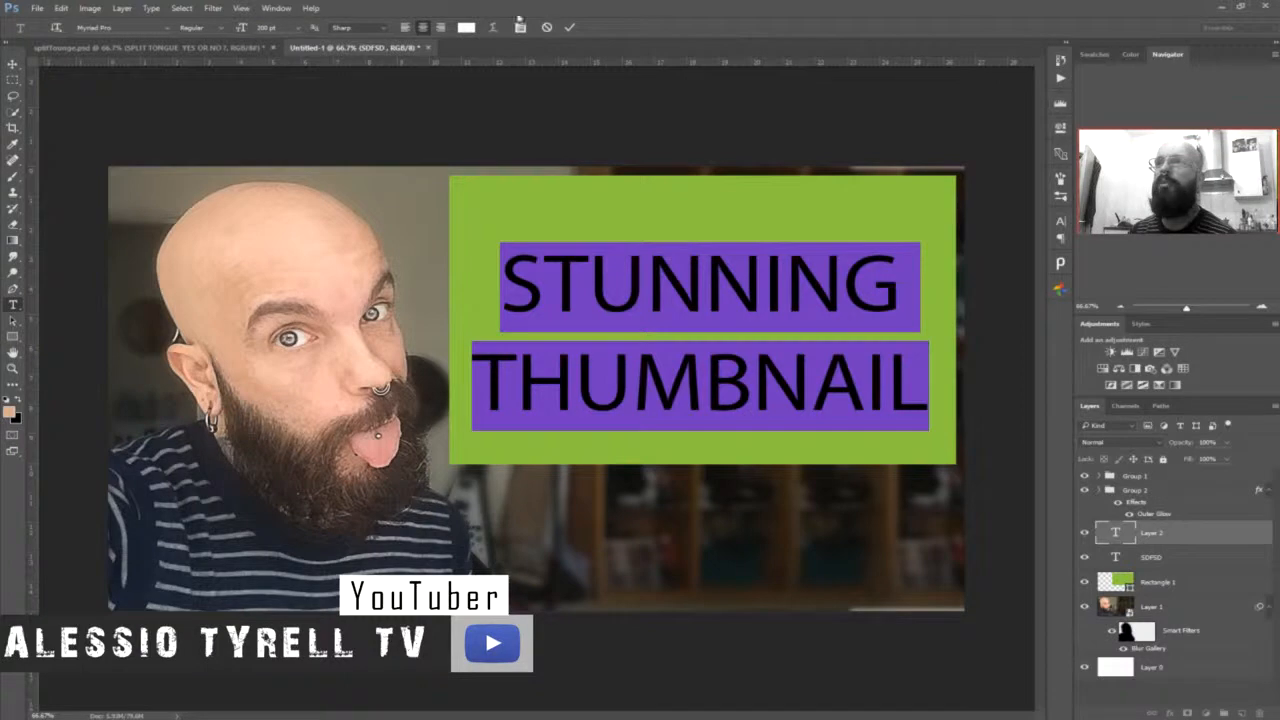
click(569, 27)
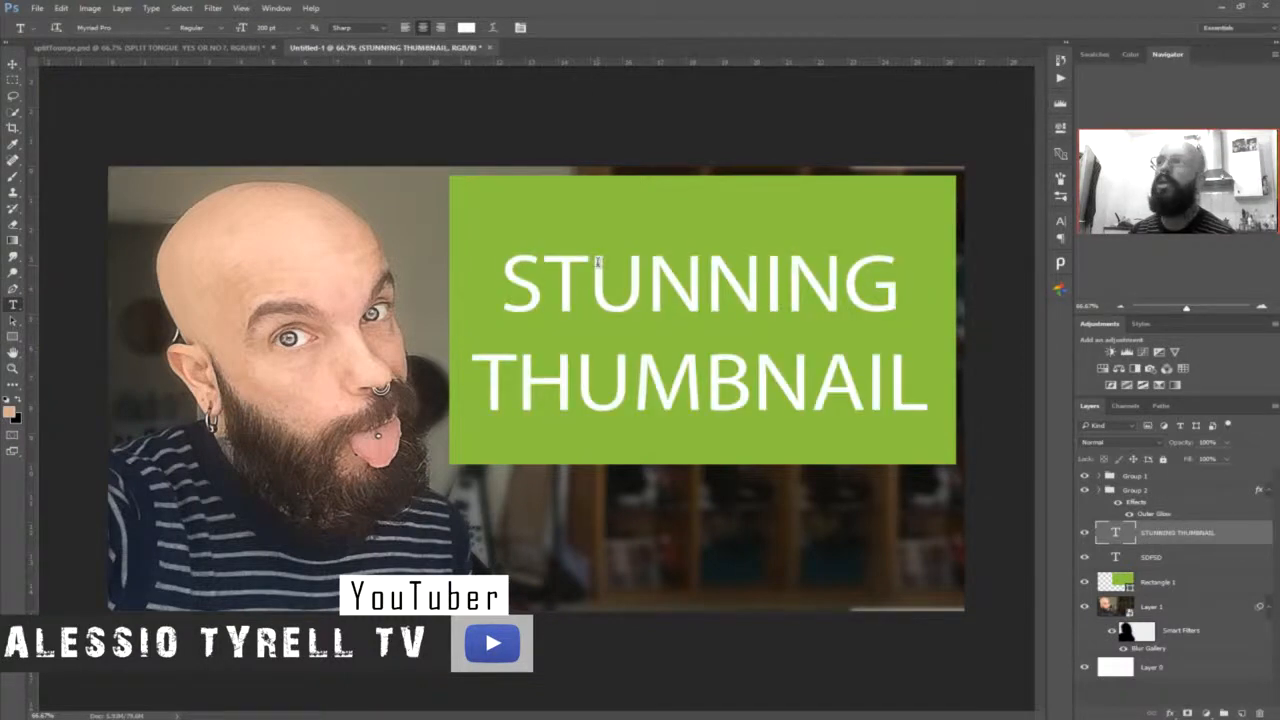
key(v)
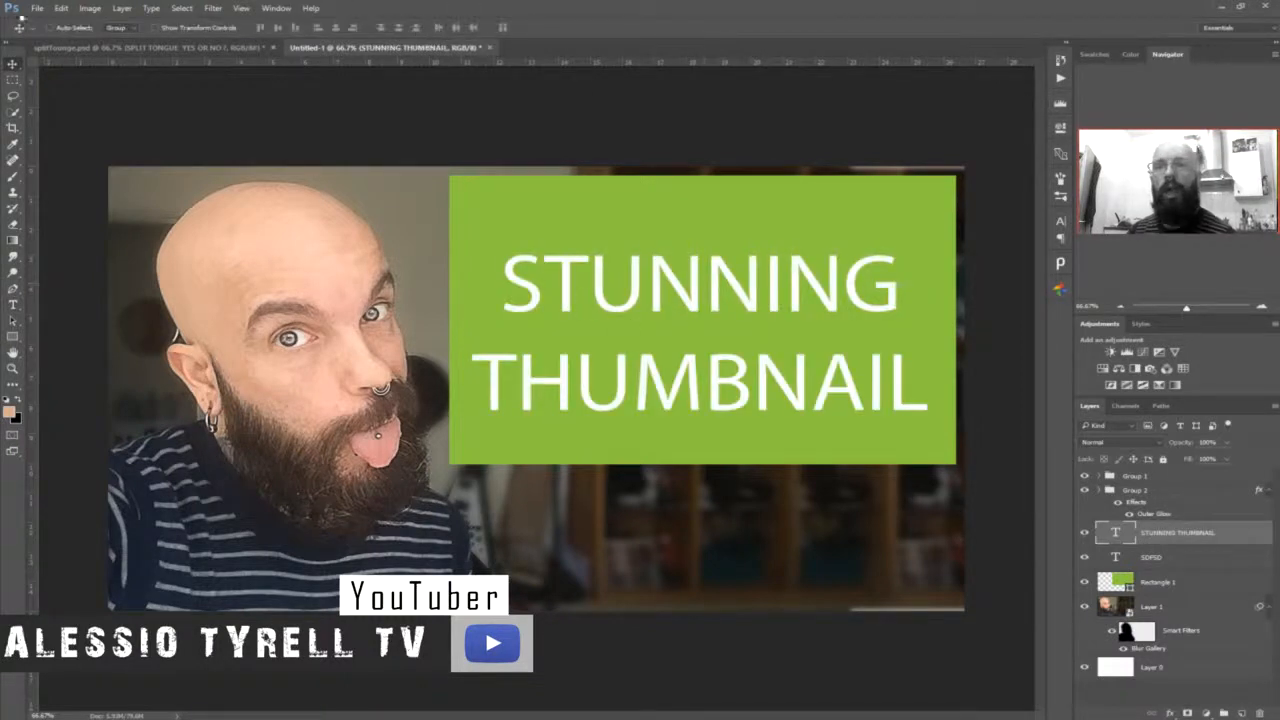
- Add a 3 px black outside stroke to the STUNNING THUMBNAIL text layer
click(1170, 713)
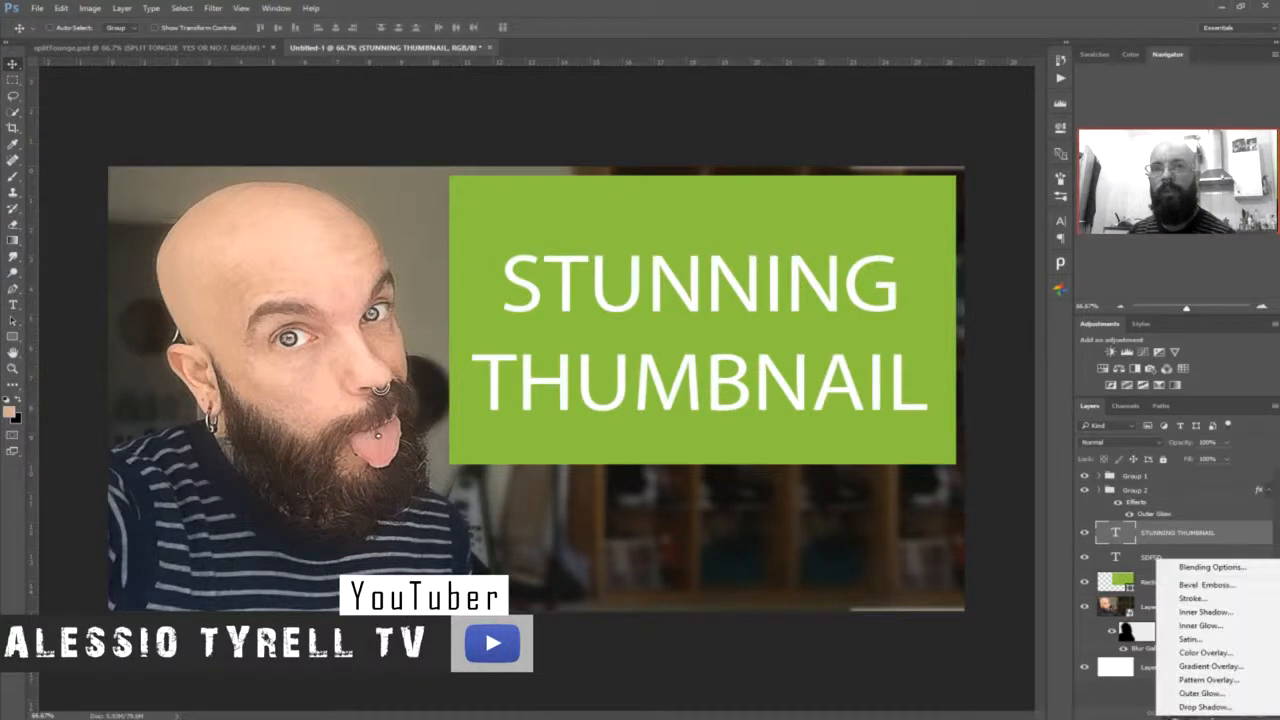
click(1193, 598)
drag(844, 266, 707, 430)
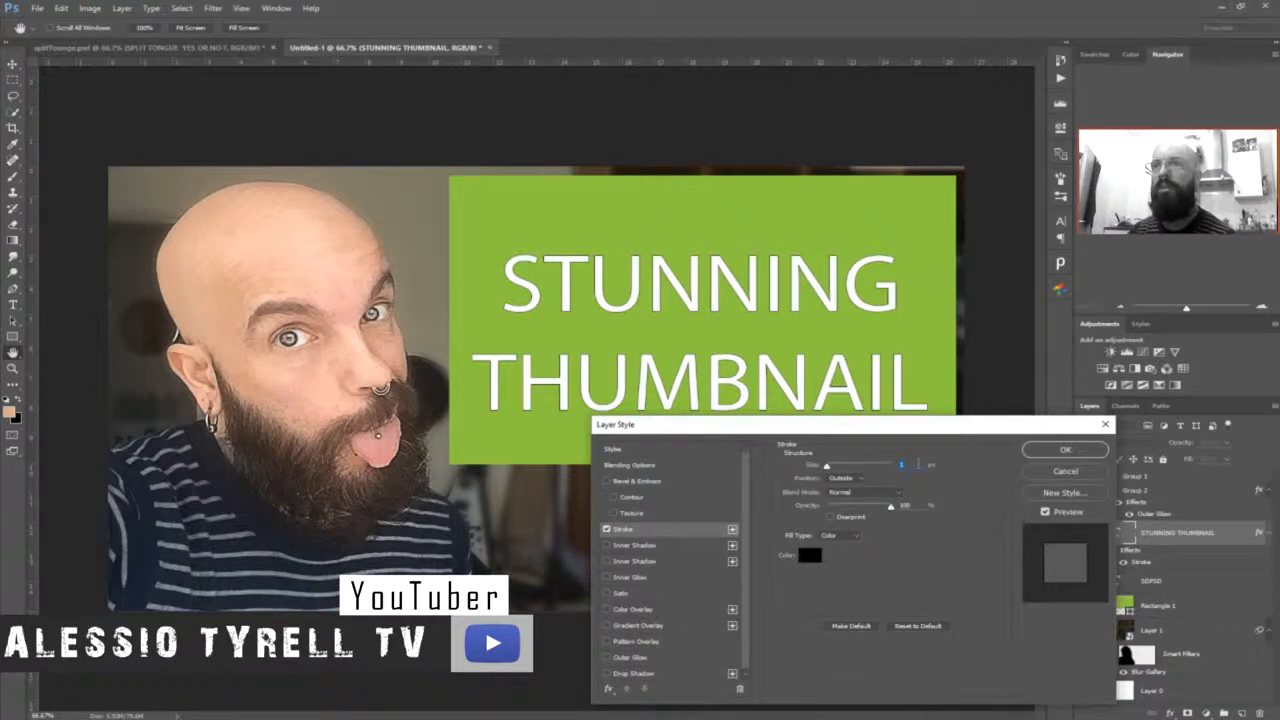
text(3)
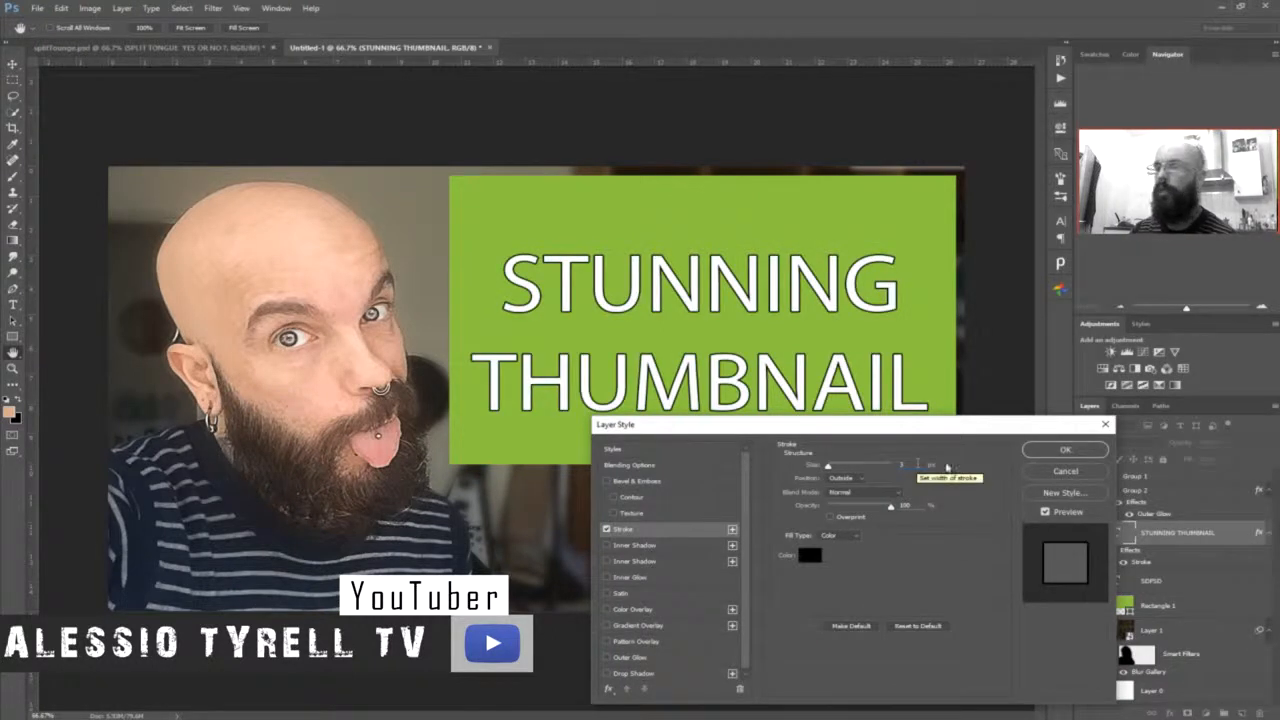
click(1065, 449)
- Enlarge the title text to nearly the full width of the green rectangle and shift it slightly upward
key(ctrl+t)
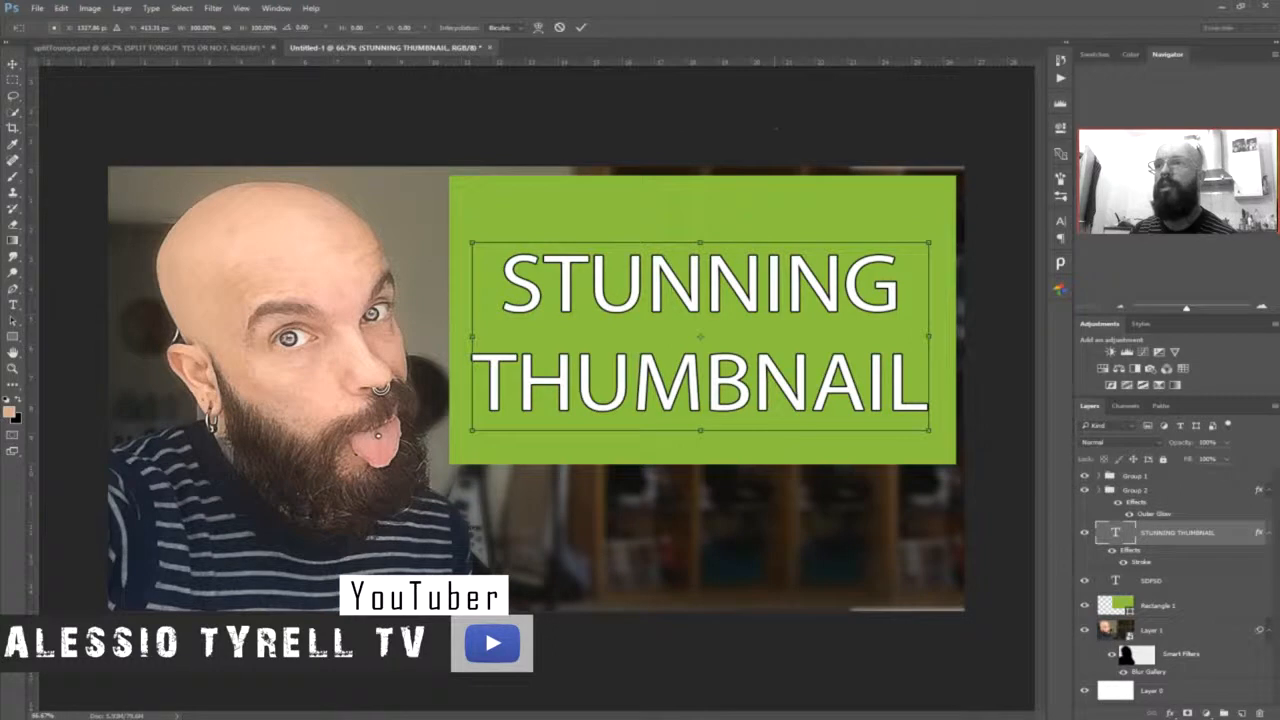
mouse_move(929, 242)
mouse_down()
mouse_move(957, 230)
mouse_move(946, 228)
mouse_up()
drag(839, 285, 842, 267)
key(Return)
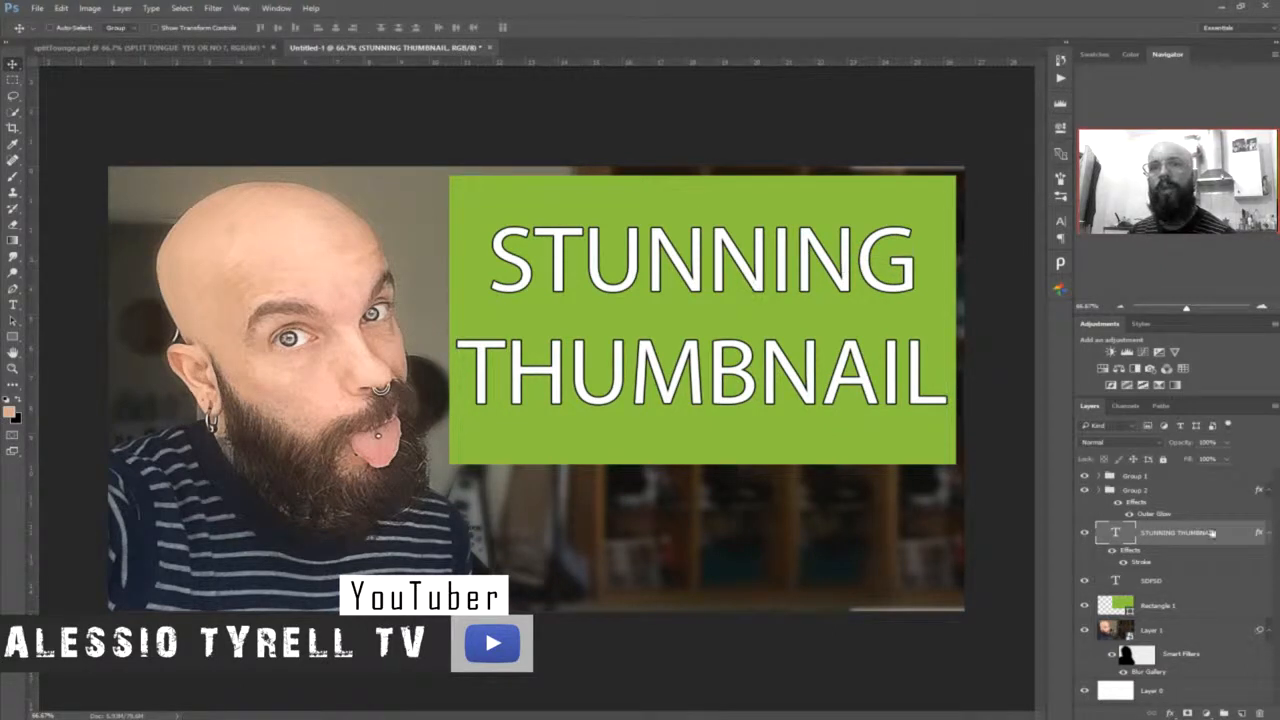
- Lower the green rectangle layer's opacity to about 75%
click(1120, 606)
click(1227, 449)
drag(1206, 461, 1209, 459)
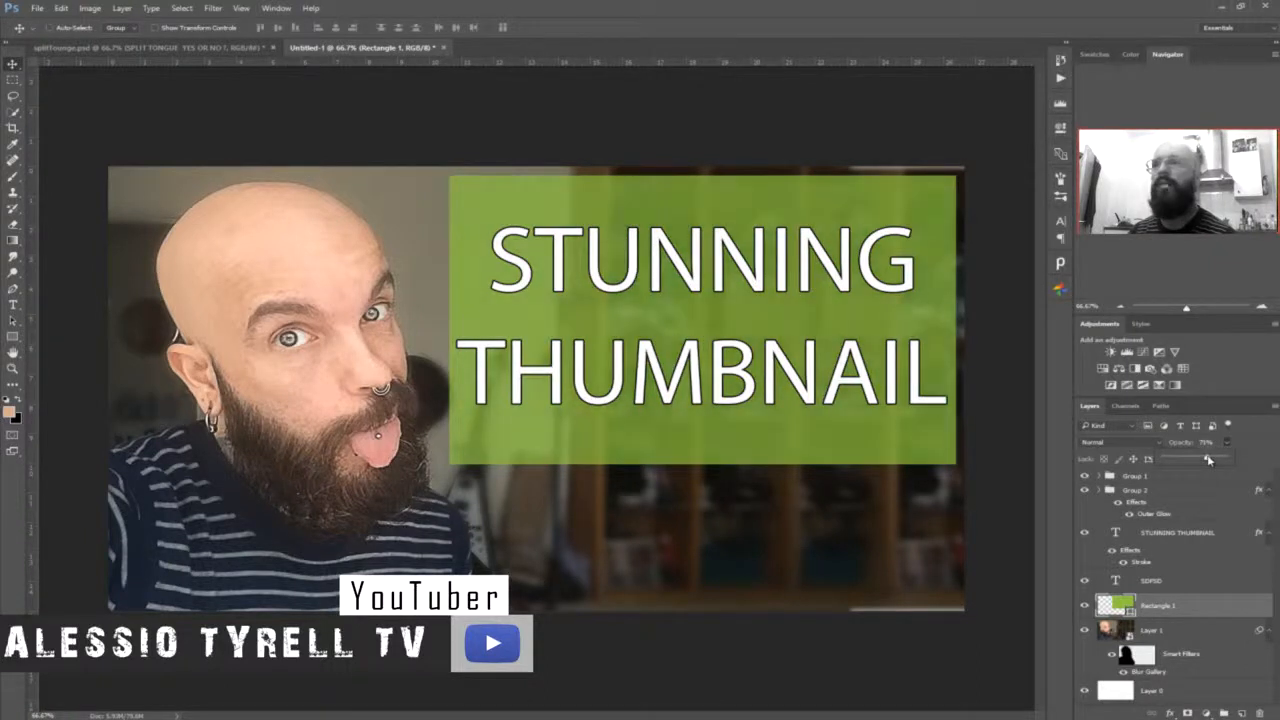
click(337, 231)
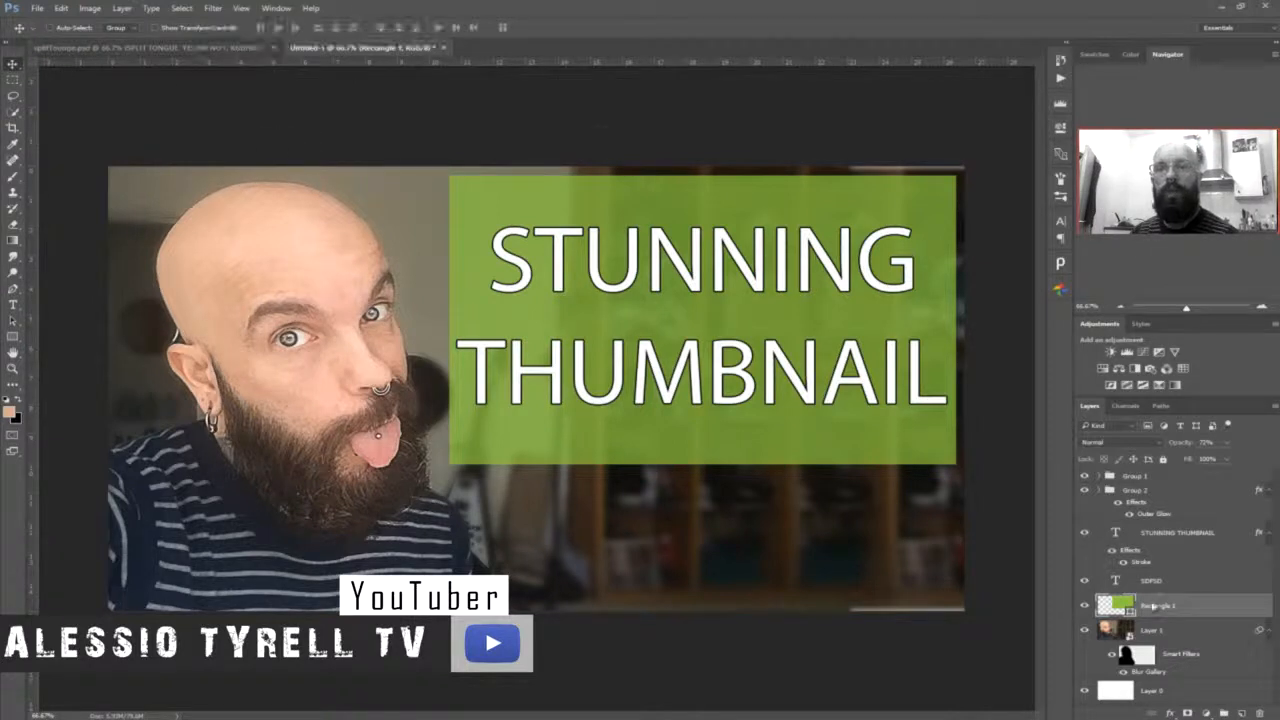
- Add a Brightness/Contrast adjustment above the photo layer with brightness about -35 and contrast about 16, comparing the image with and without it
click(1132, 634)
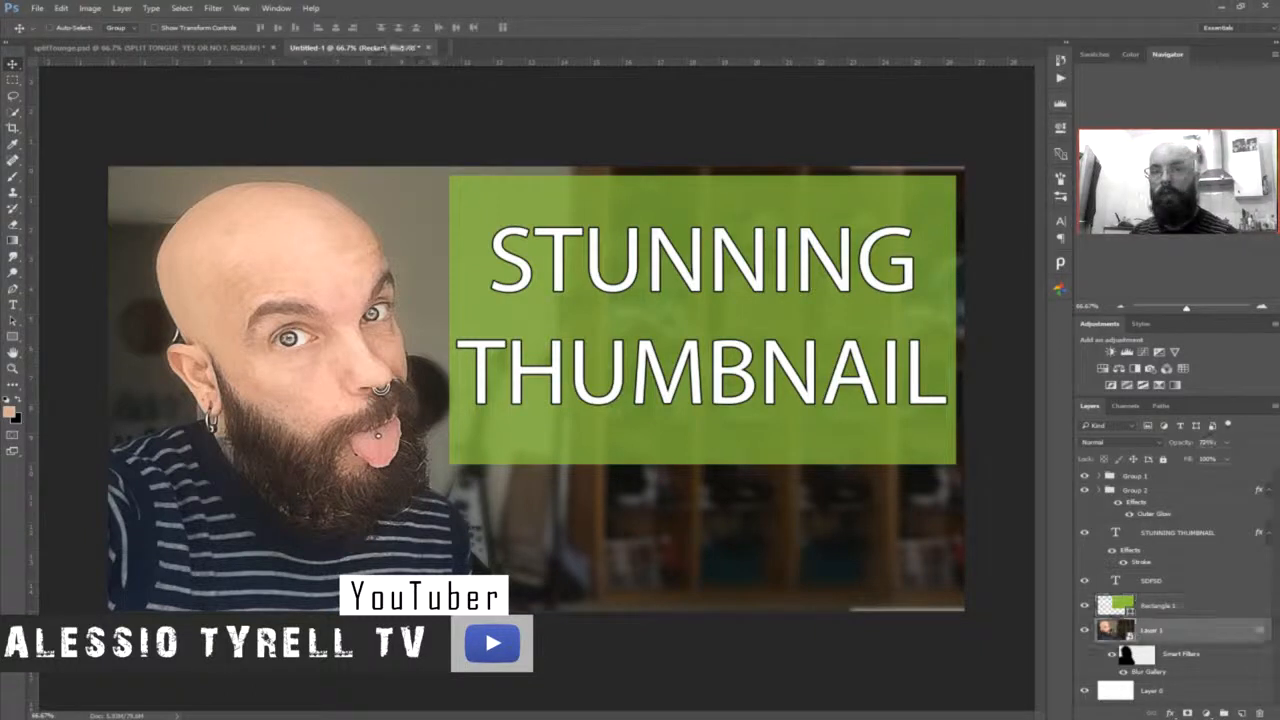
click(1111, 352)
key(ctrl+z)
click(1205, 713)
click(1185, 462)
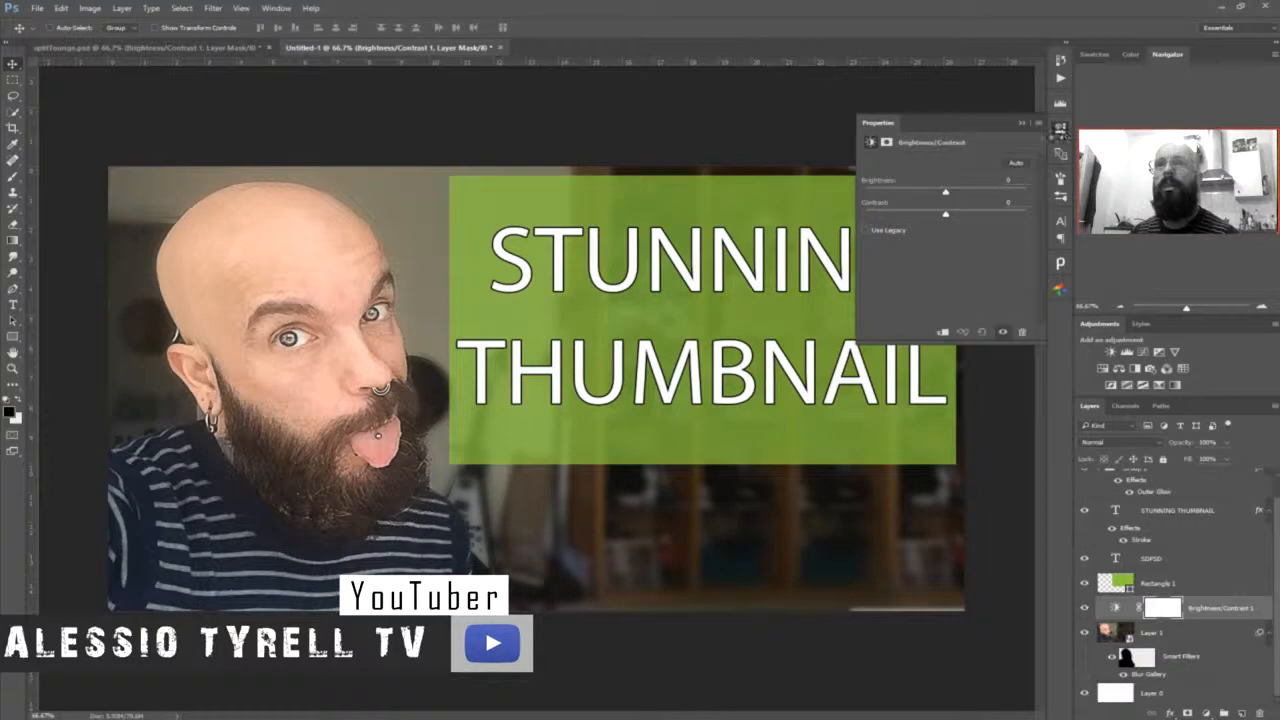
drag(946, 193, 928, 194)
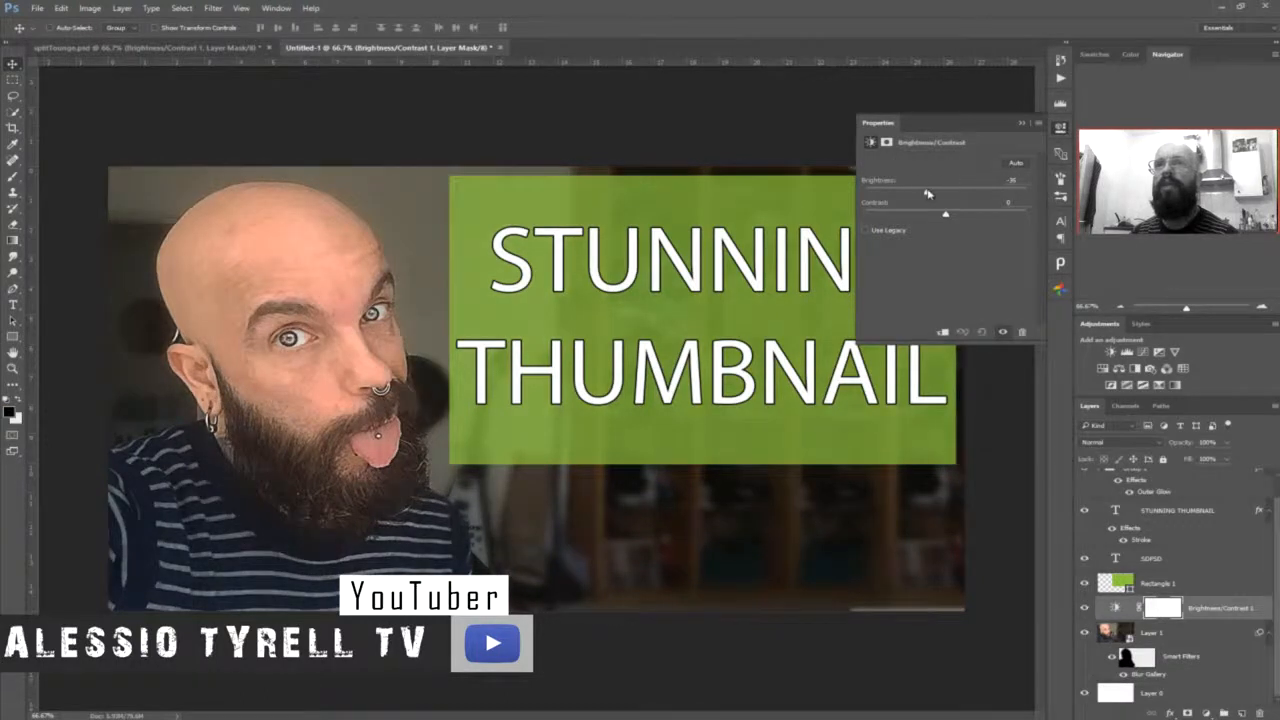
drag(947, 215, 956, 215)
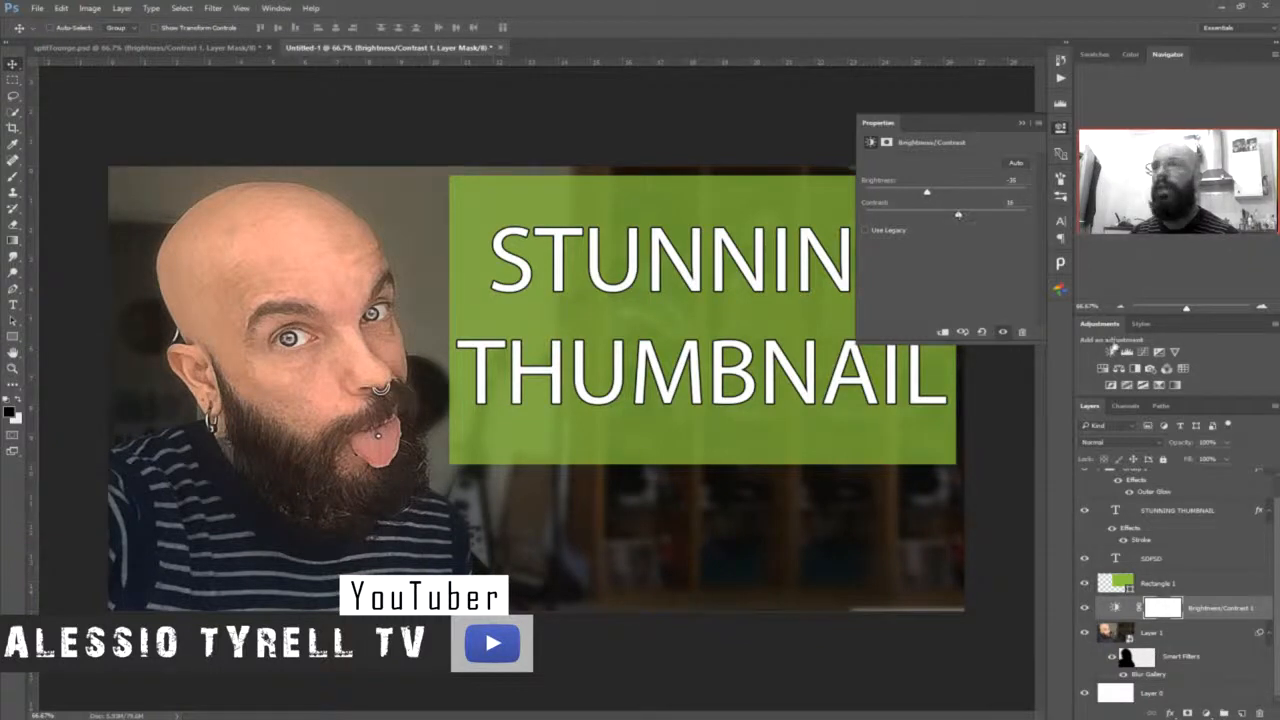
click(1084, 608)
click(1084, 610)
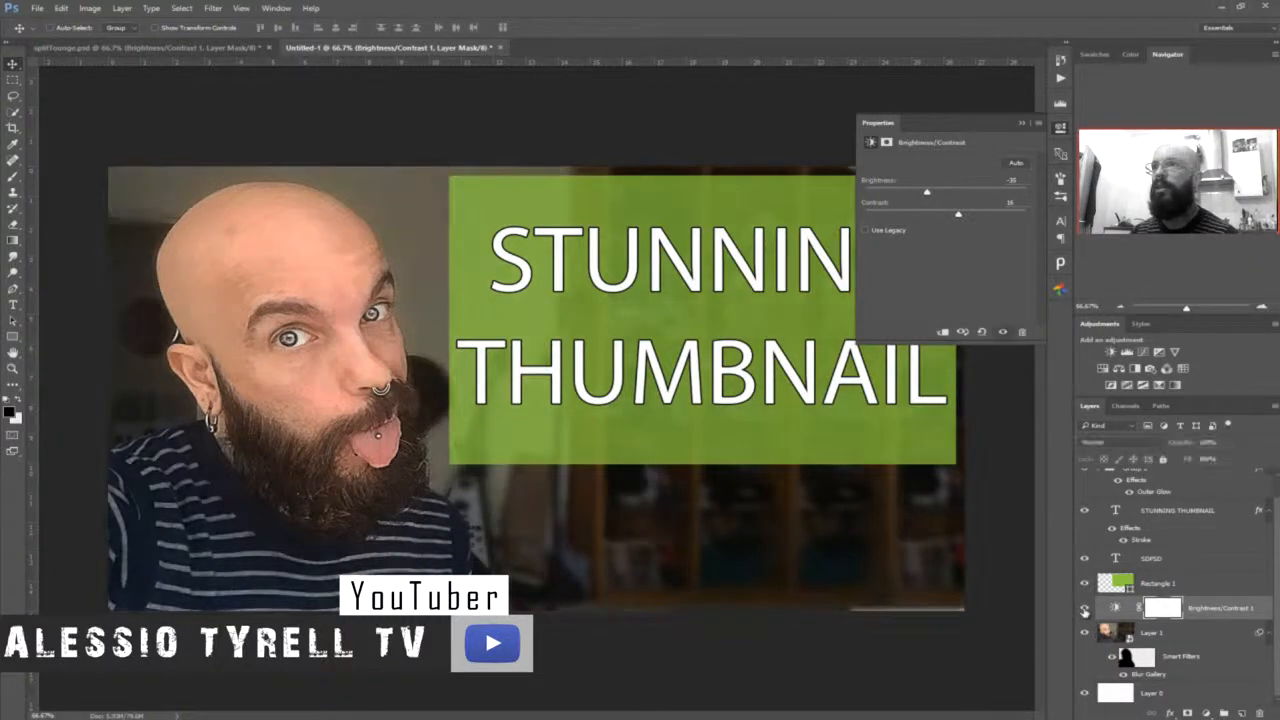
click(1084, 610)
click(1084, 610)
click(1084, 610)
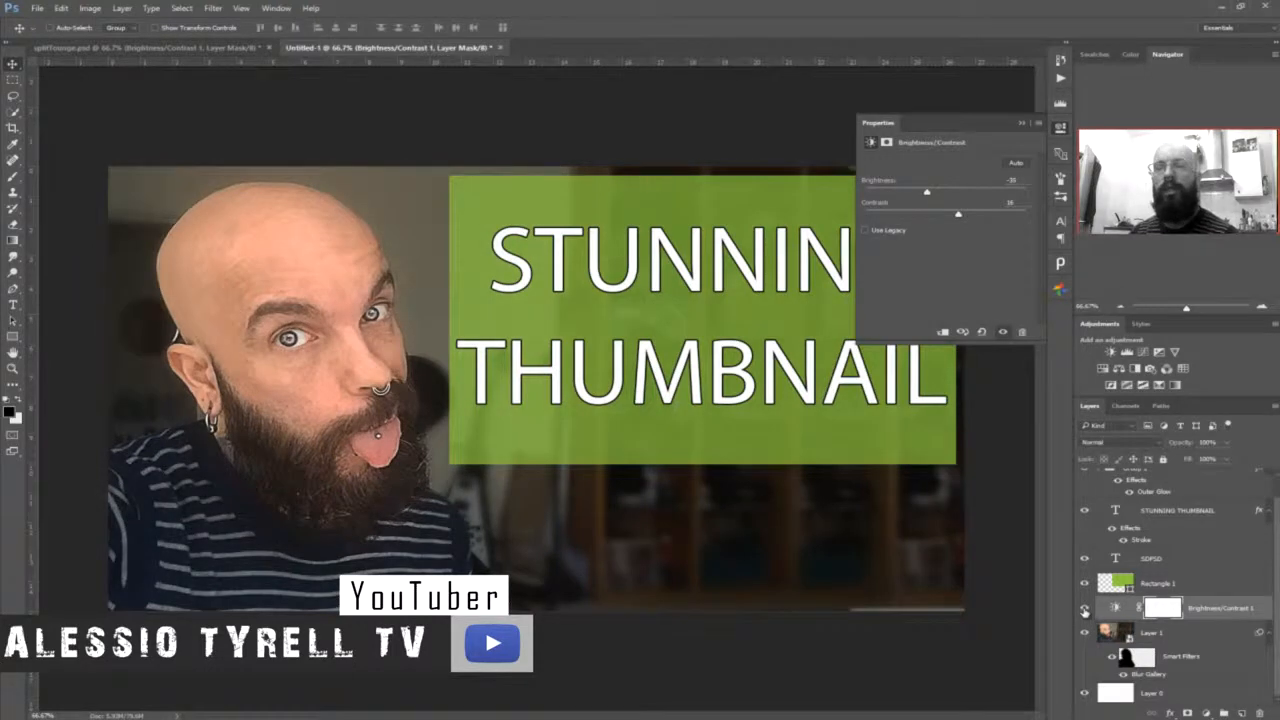
- Add a Curves adjustment above Brightness/Contrast and raise the midtones of its Blue channel for a bluish tint
click(1205, 713)
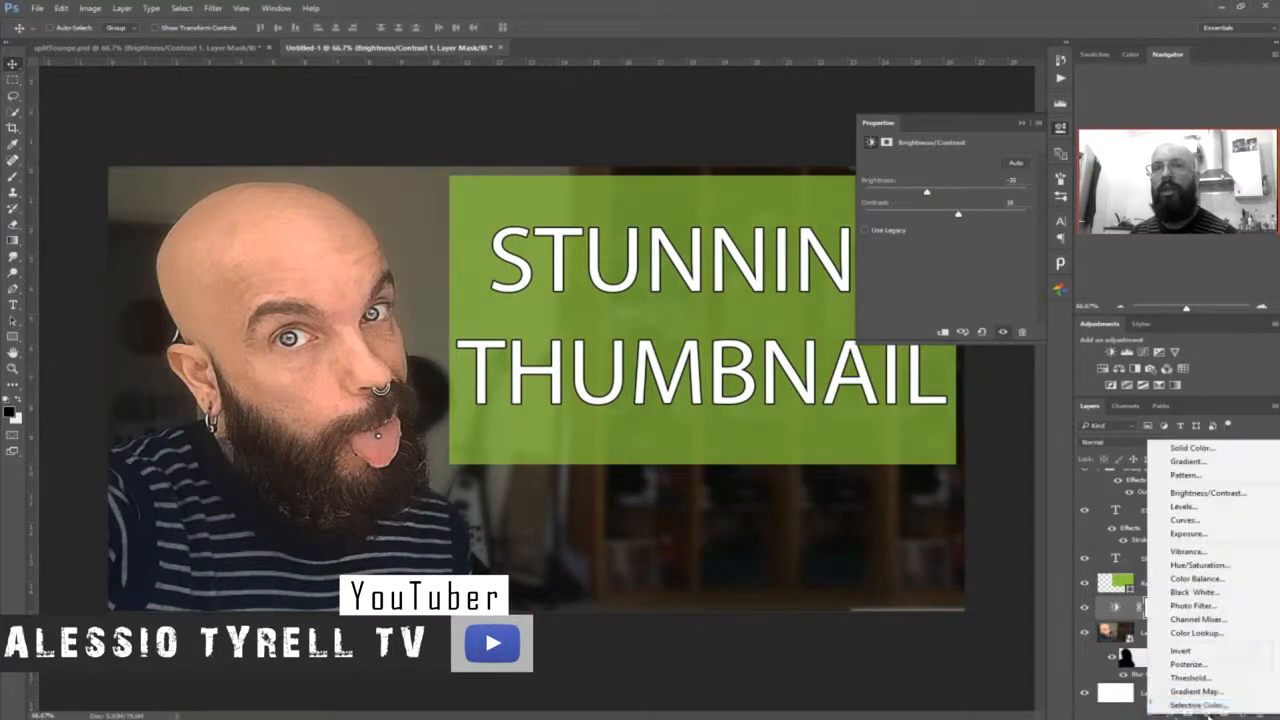
click(1185, 520)
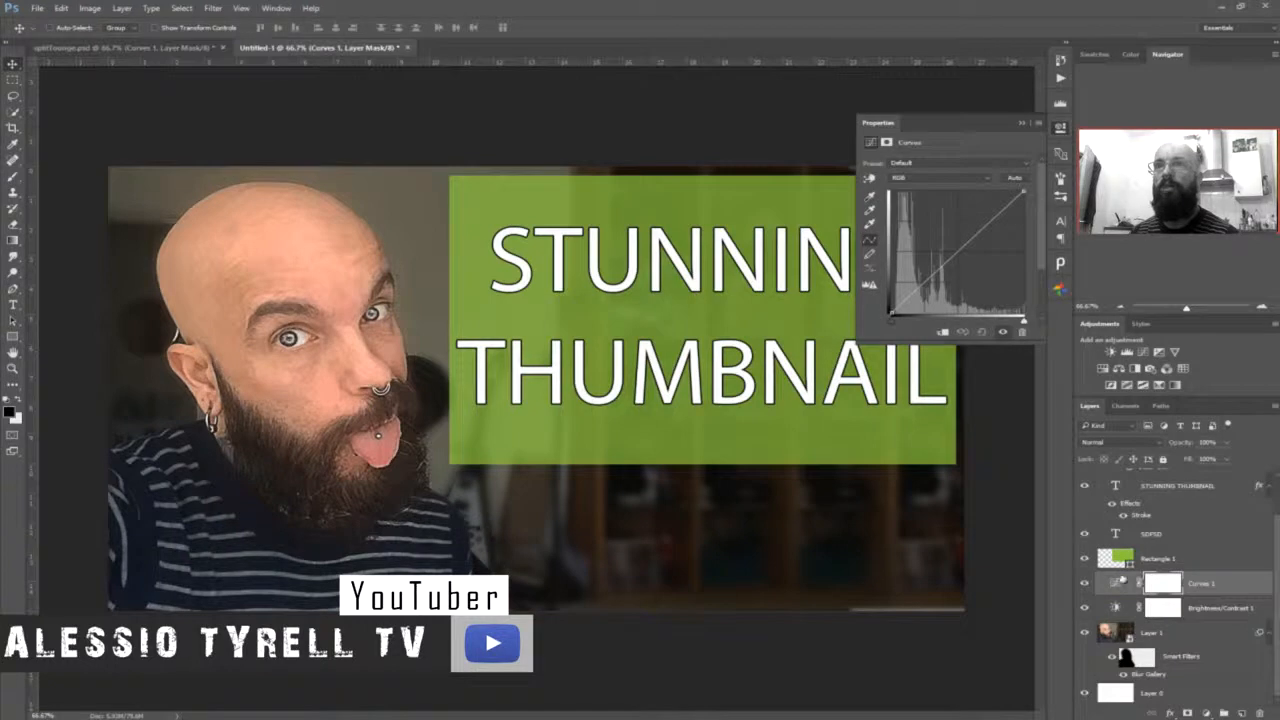
click(914, 179)
click(908, 211)
drag(955, 254, 943, 232)
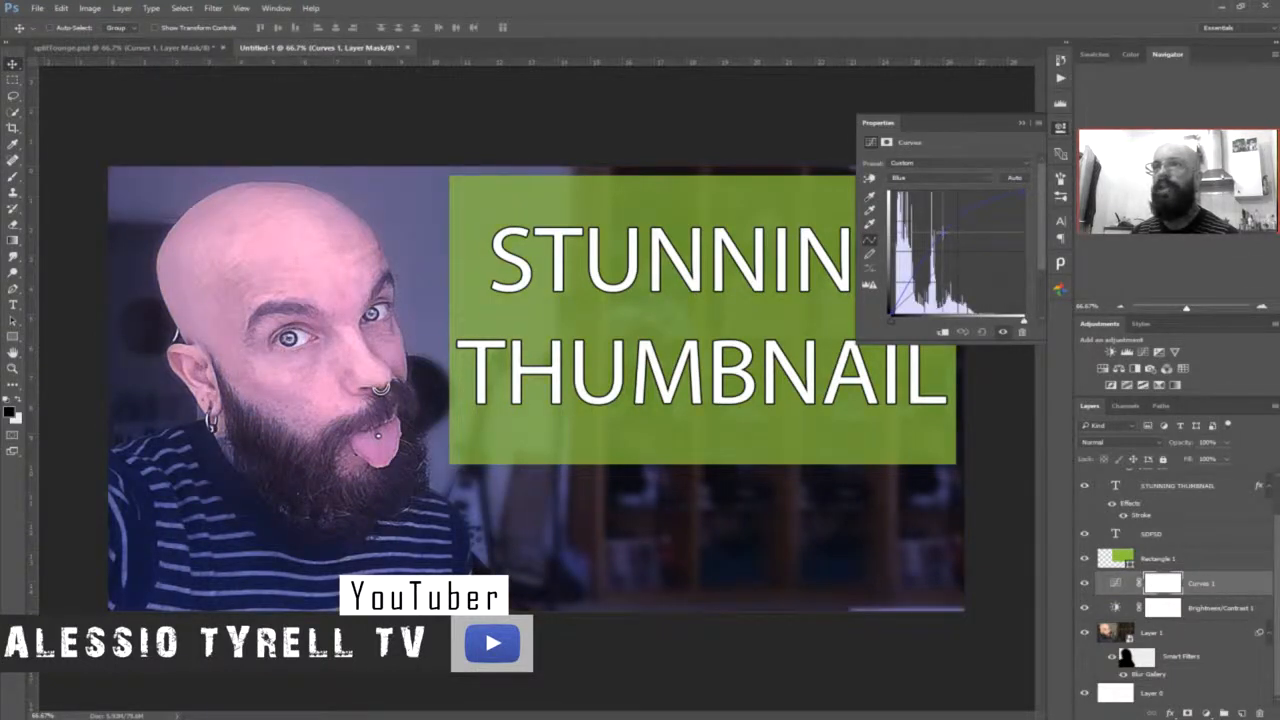
- Lower the Curves Red channel by sampling the wall beside the head and the dark shelves with the on-image adjustment tool
click(928, 179)
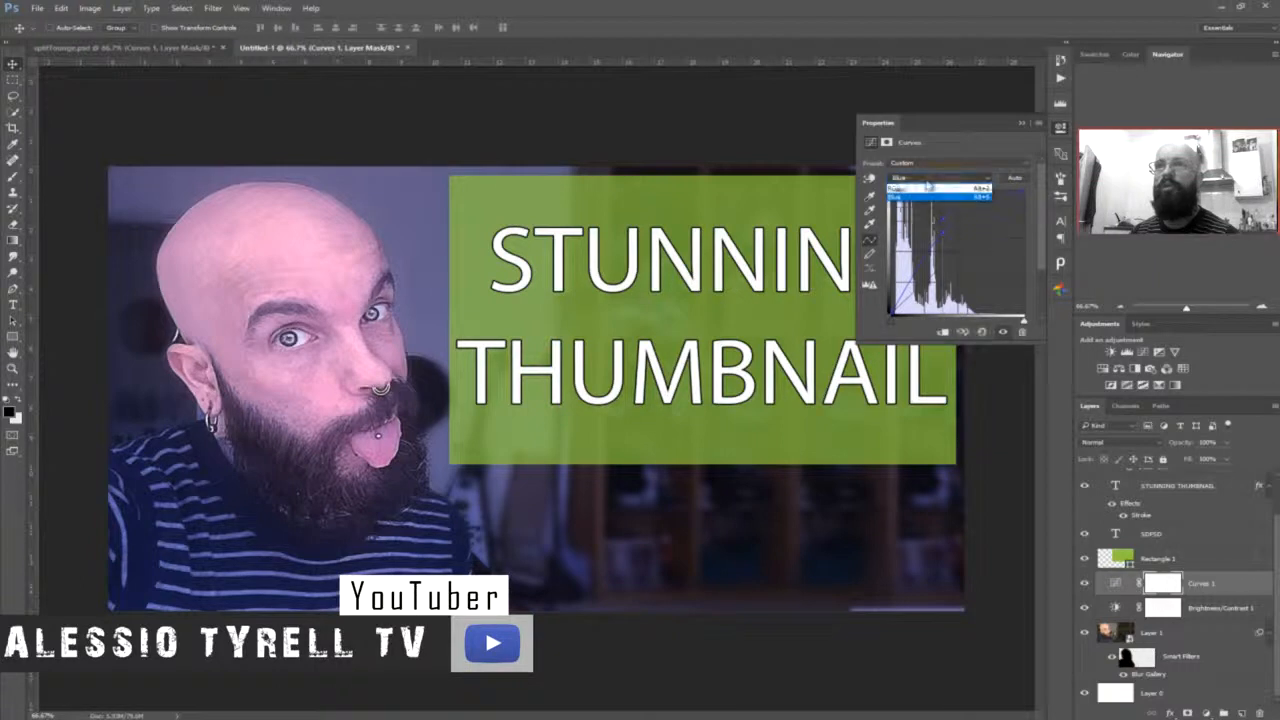
click(918, 188)
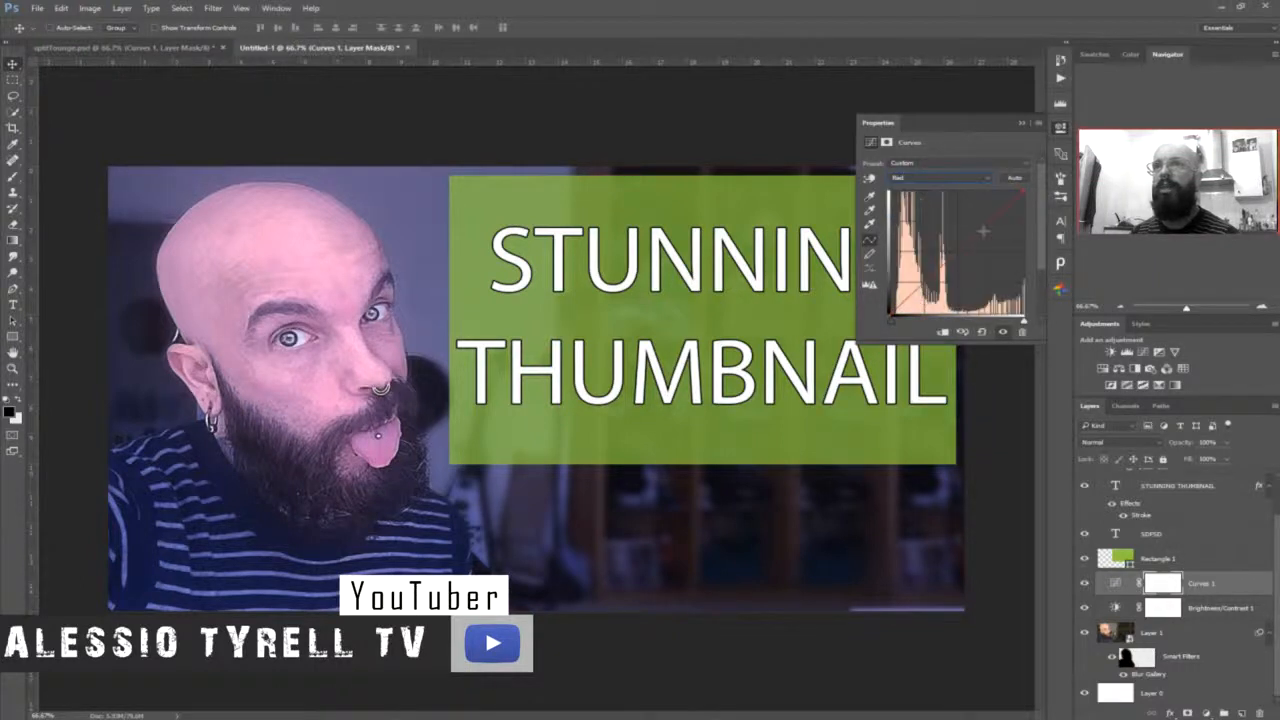
click(871, 180)
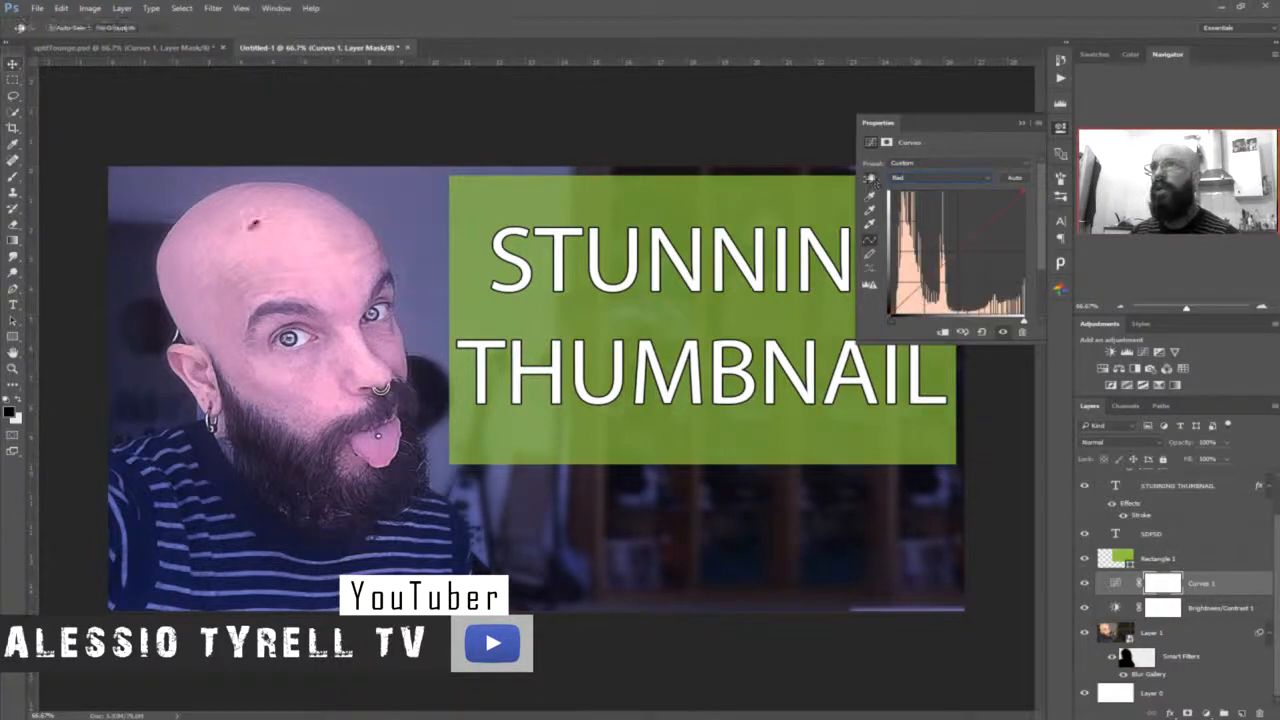
mouse_move(423, 187)
mouse_down()
mouse_move(424, 230)
mouse_move(424, 184)
mouse_move(420, 194)
mouse_up()
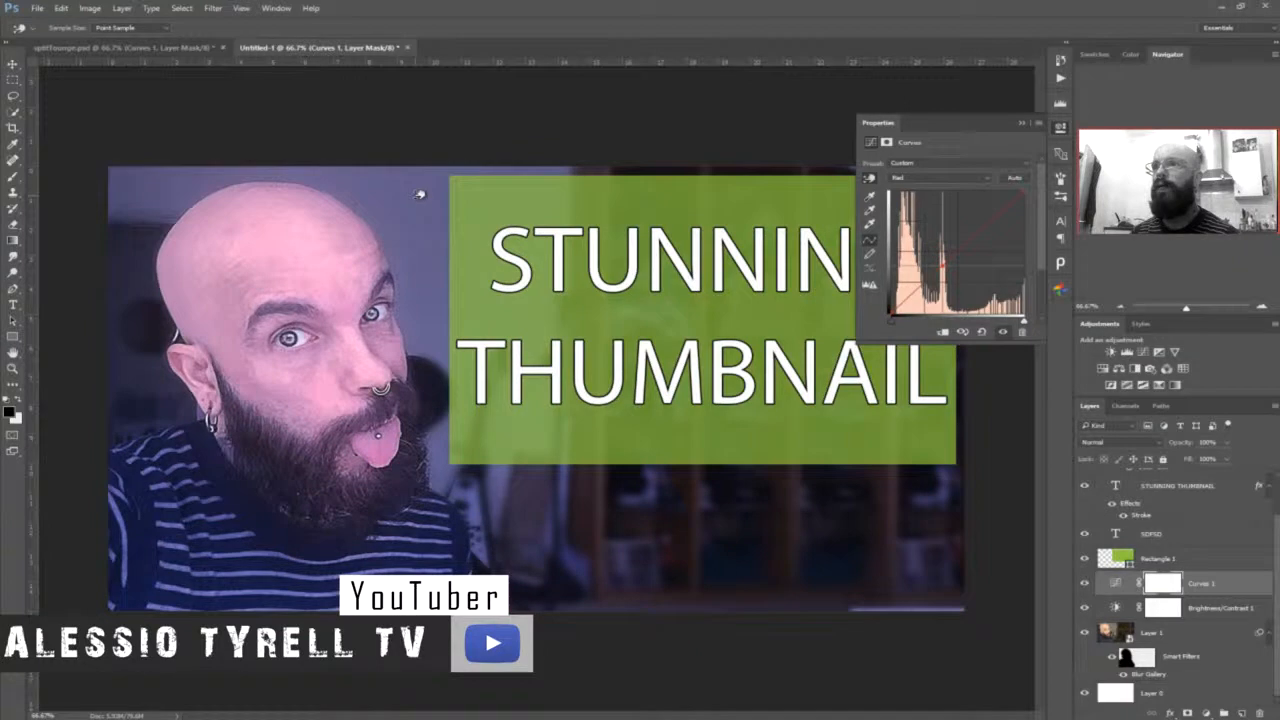
drag(710, 535, 705, 555)
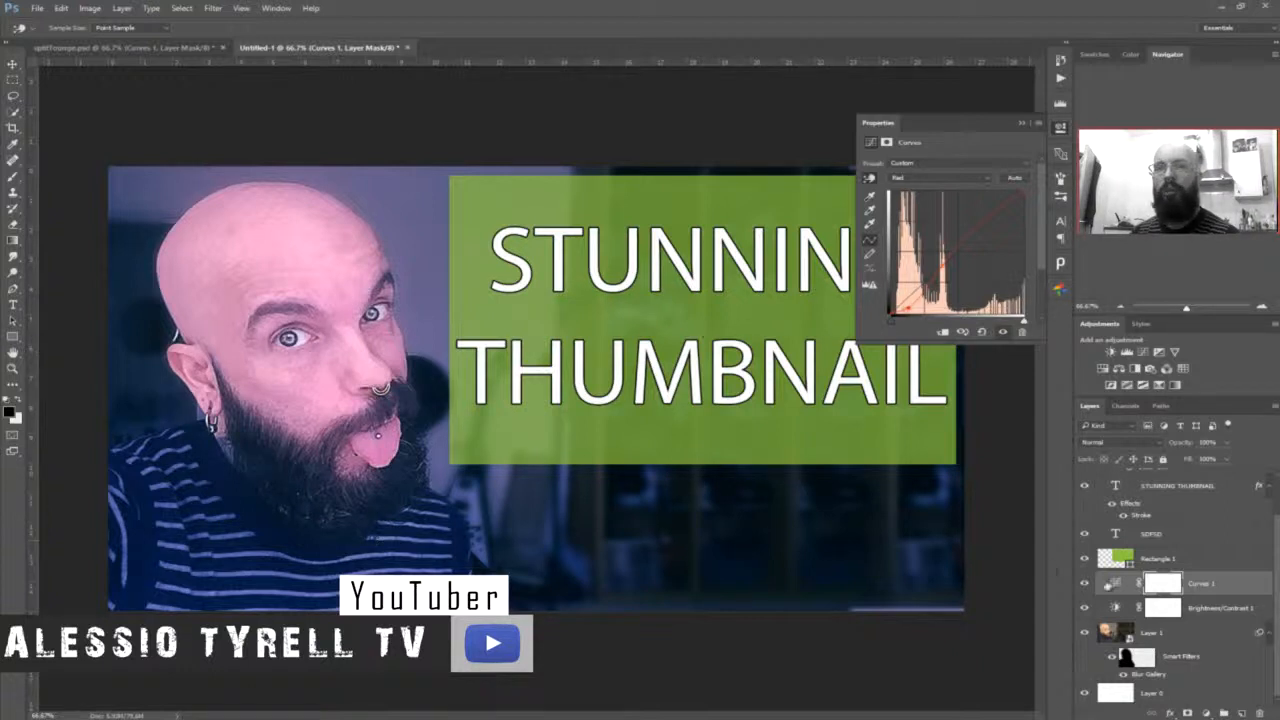
- Add a Levels adjustment above Curves and bring the white and black input points inward to strengthen the contrast
click(1206, 713)
click(1178, 502)
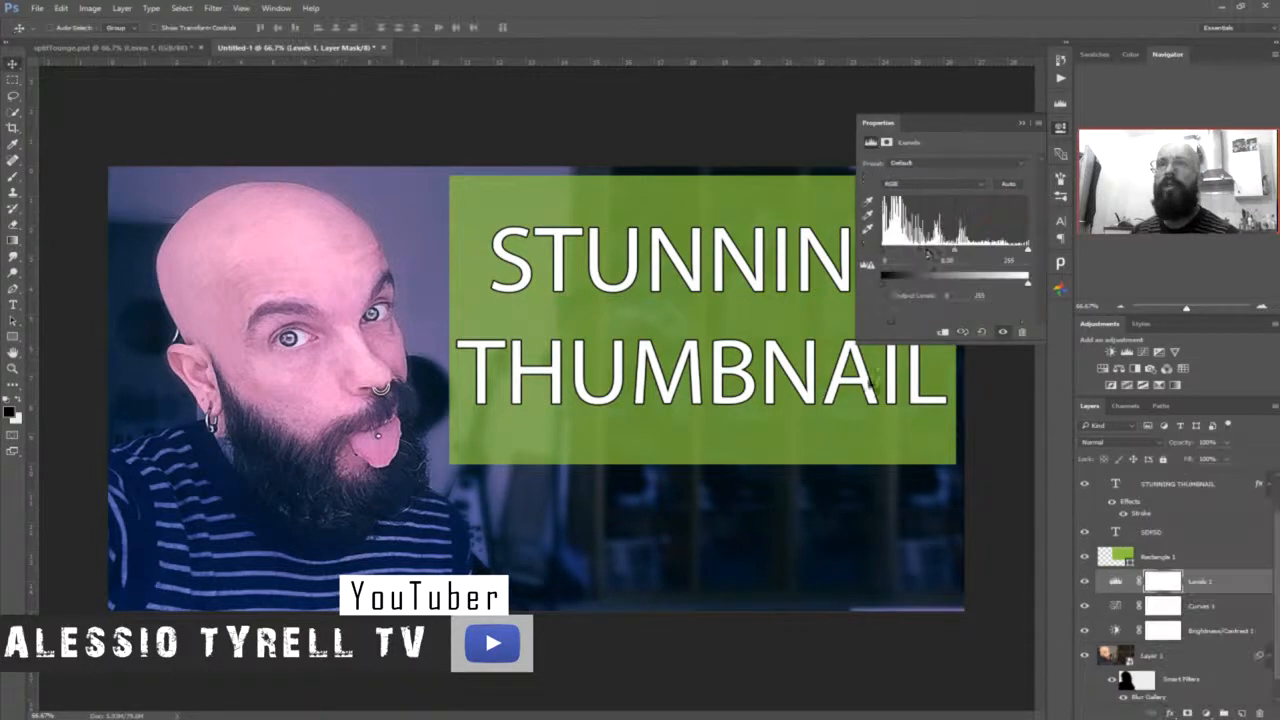
drag(1026, 247, 1013, 247)
drag(883, 247, 905, 250)
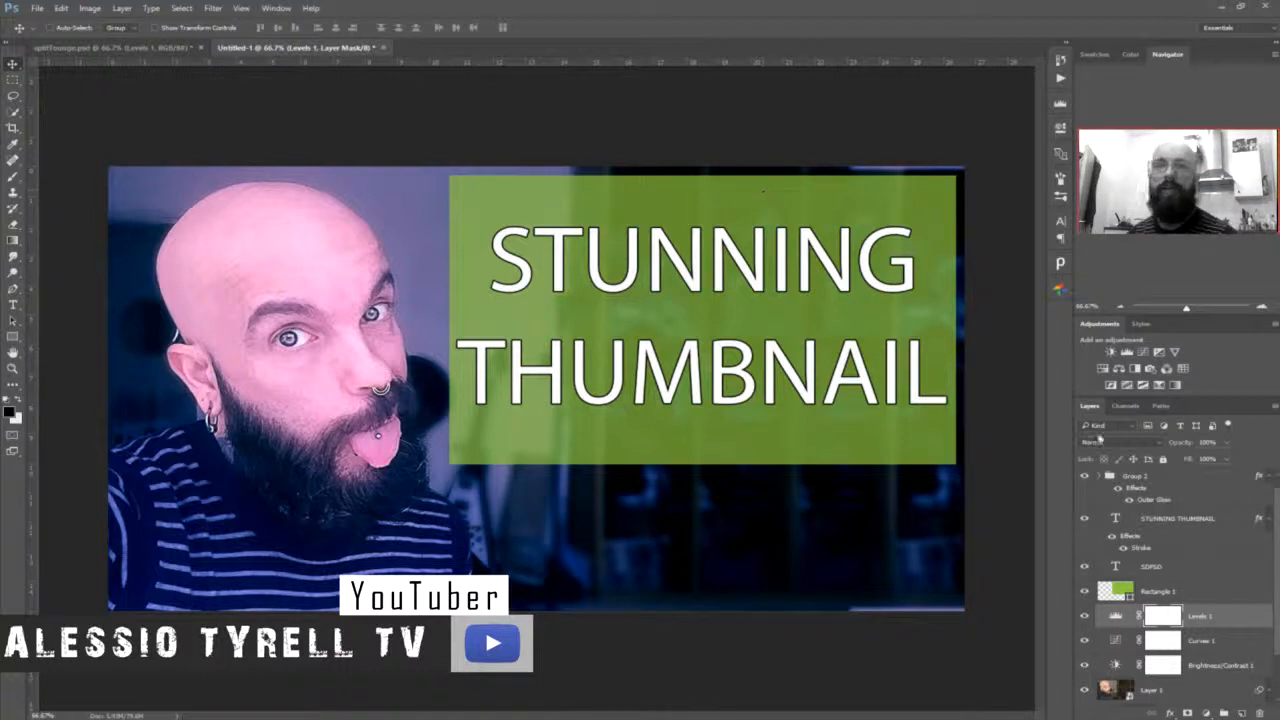
- Compare the new thumbnail's colours and contrast with the original splitTounge.psd document
scroll(1179, 561, up, 1)
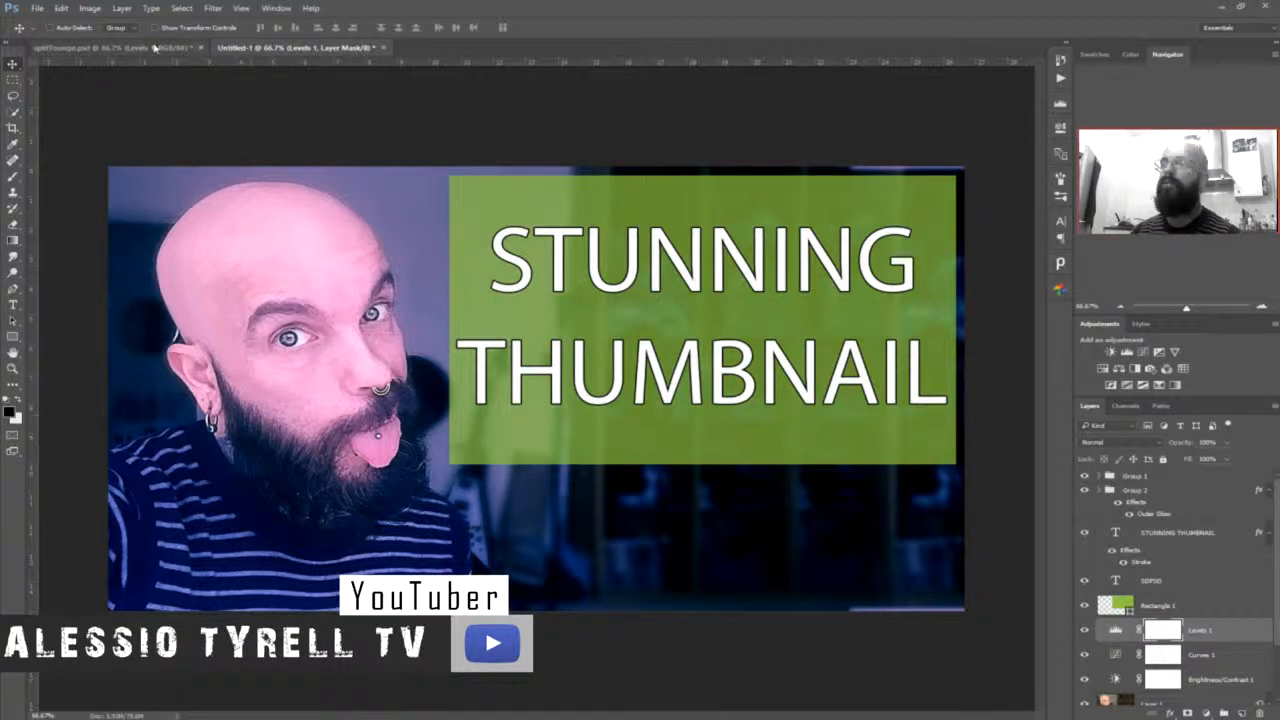
click(155, 47)
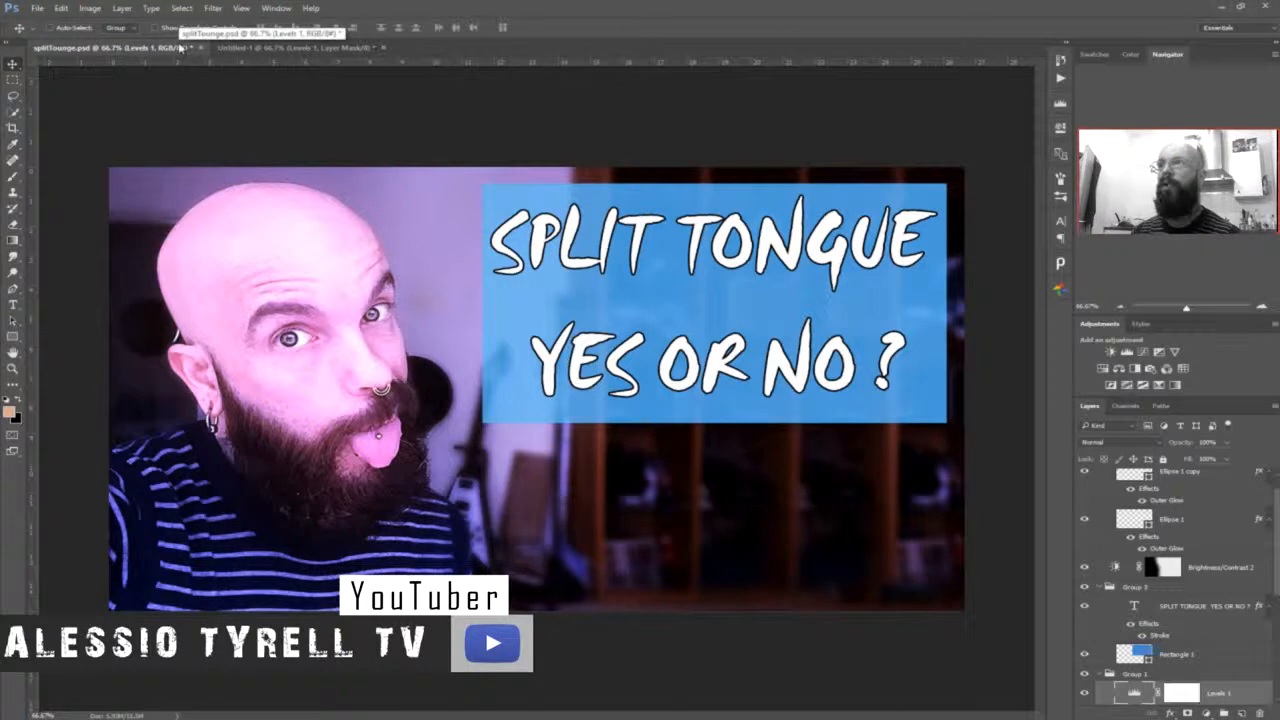
click(284, 48)
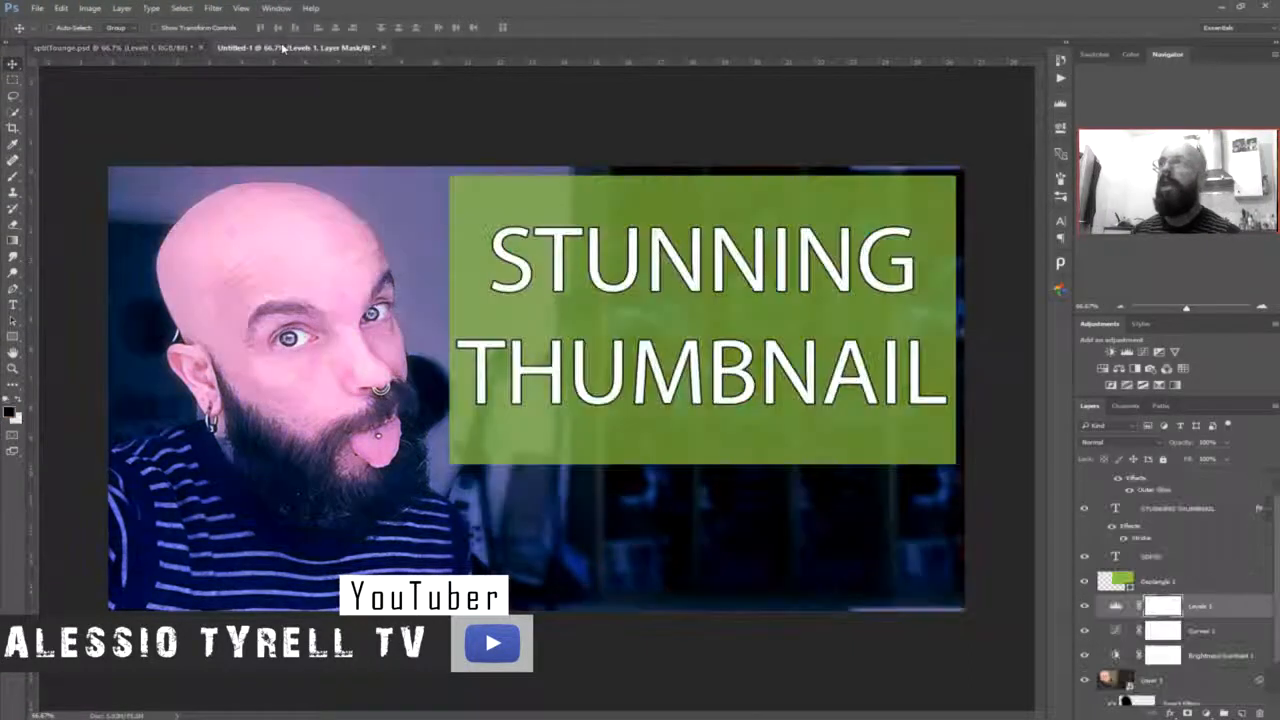
click(150, 48)
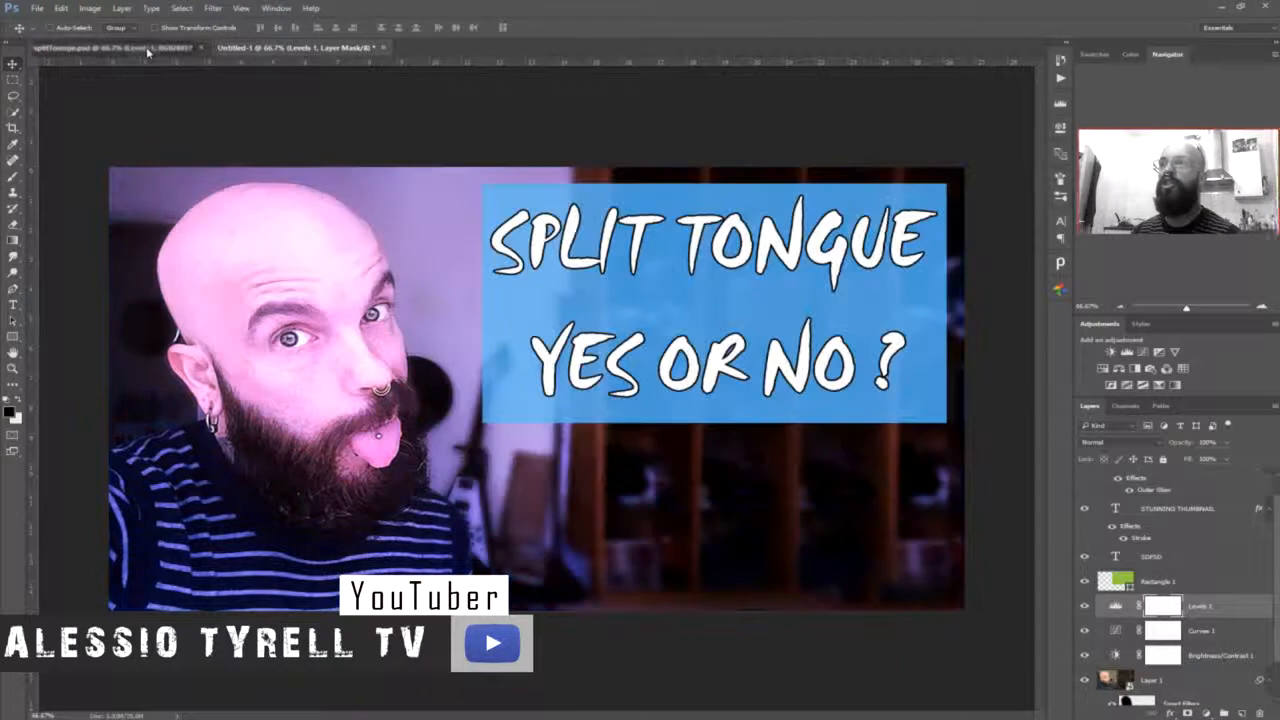
click(270, 47)
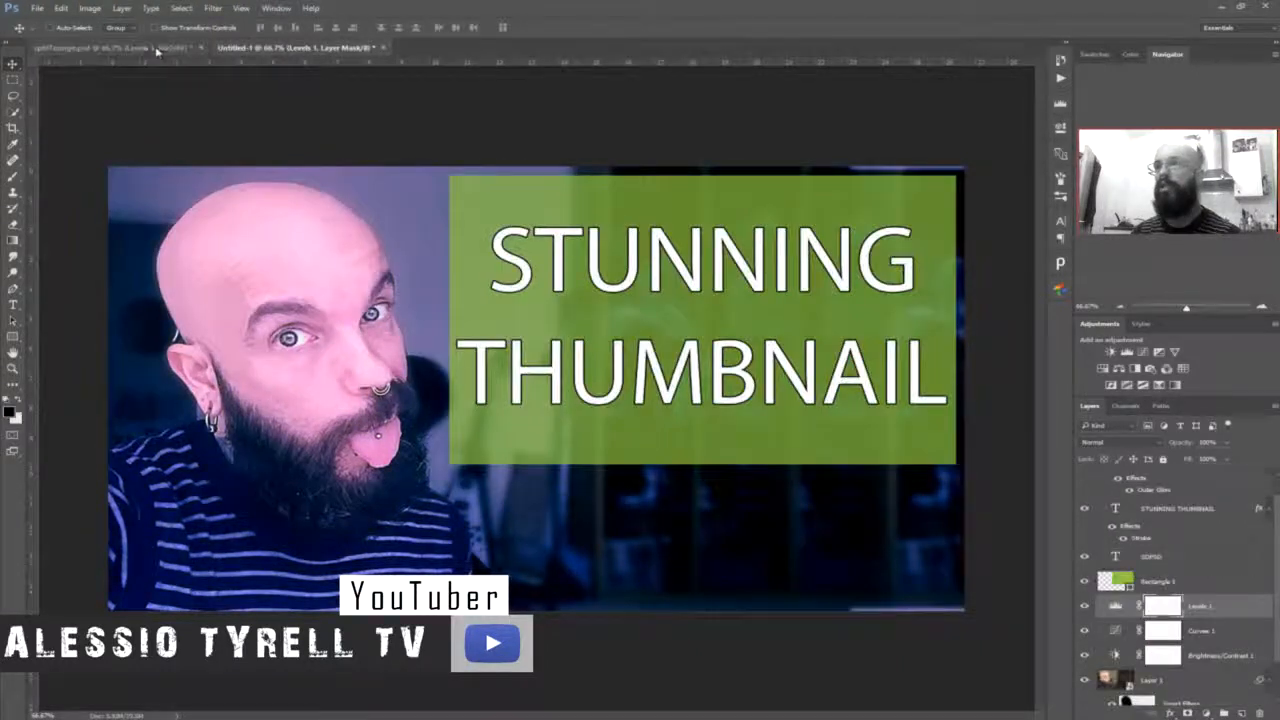
click(156, 49)
click(265, 48)
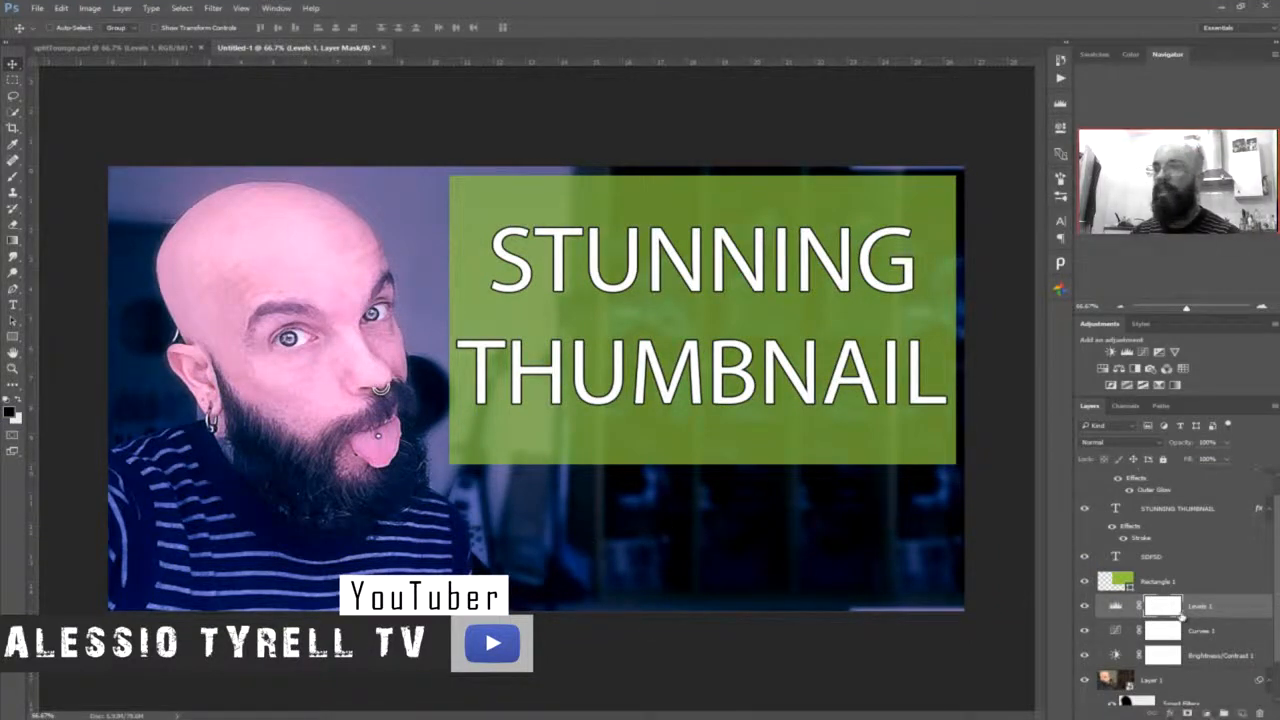
- Paint black with the Brush over the shelf background on the Levels mask to remove the adjustment there
key(b)
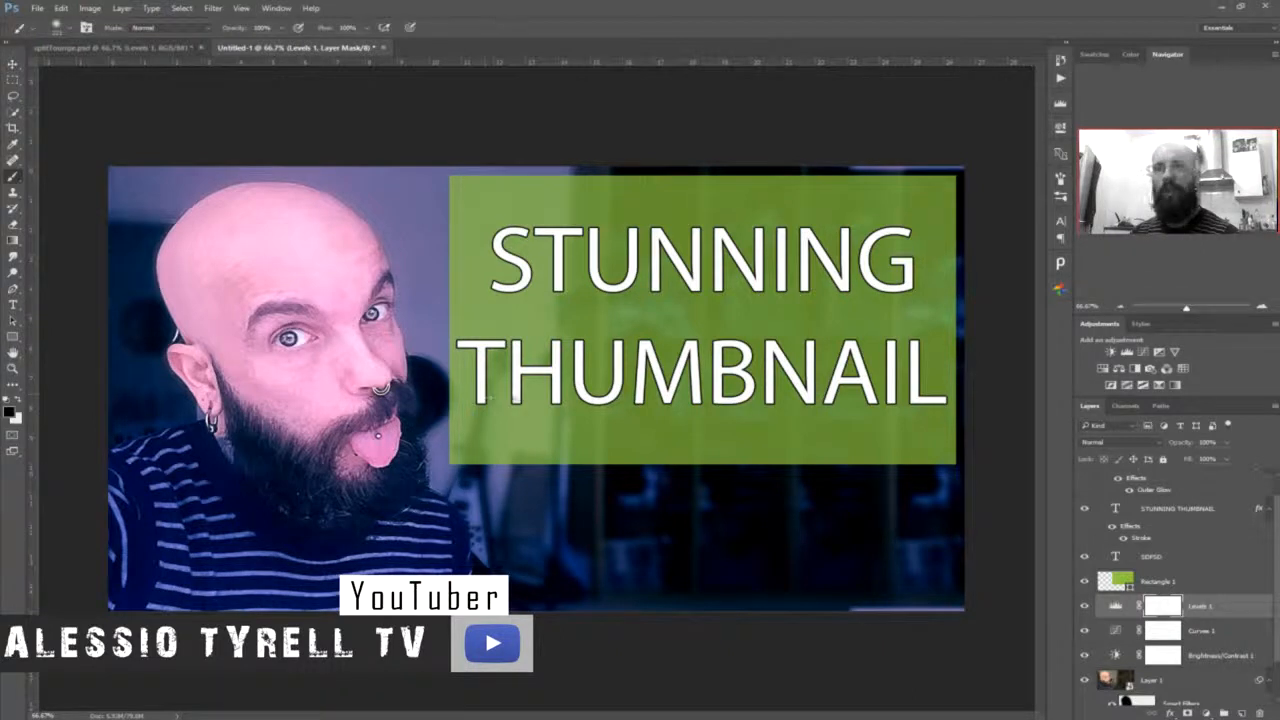
drag(485, 430, 564, 458)
click(640, 522)
mouse_move(632, 502)
mouse_down()
mouse_move(690, 520)
mouse_move(716, 582)
mouse_move(883, 496)
mouse_move(955, 540)
mouse_up()
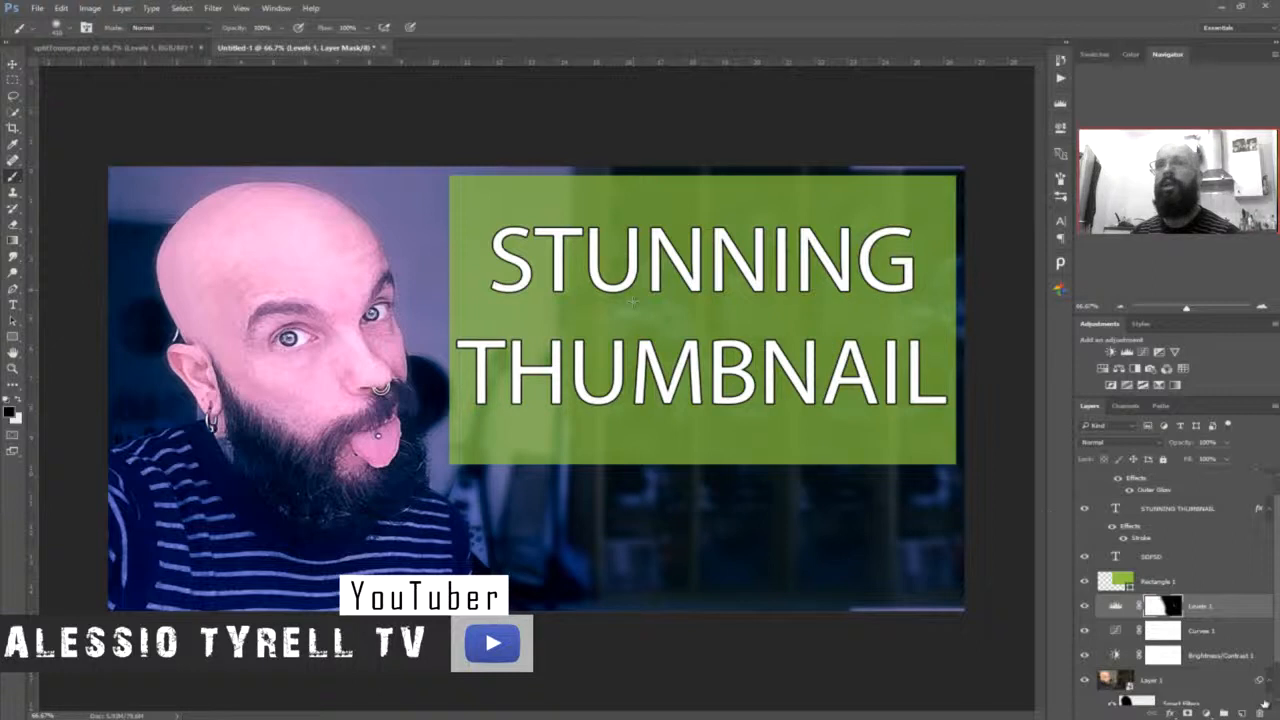
- Paint black over the shelf background on the Curves mask to remove the blue tint there
click(1170, 636)
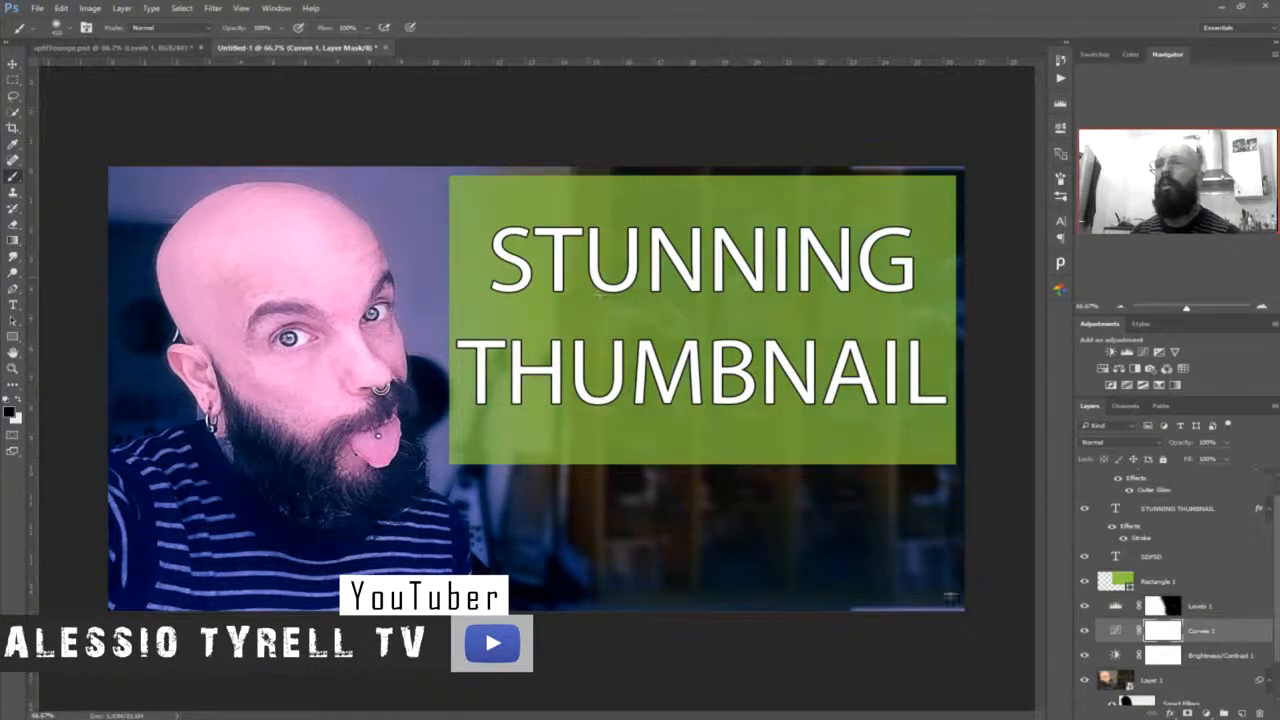